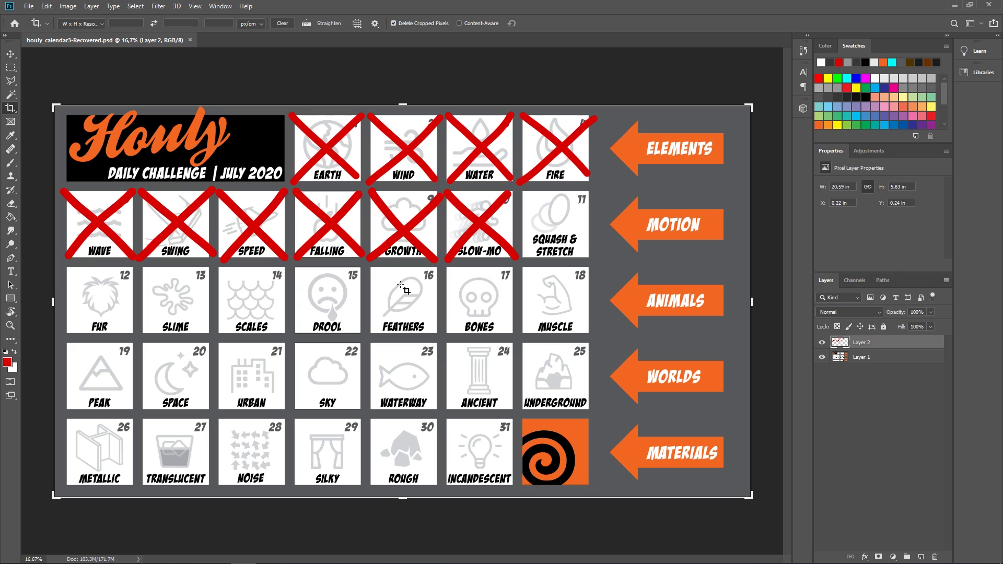
Select the Brush tool for marking the daily challenge calendar.
{"action": "left_click", "coordinate": [13, 166]}
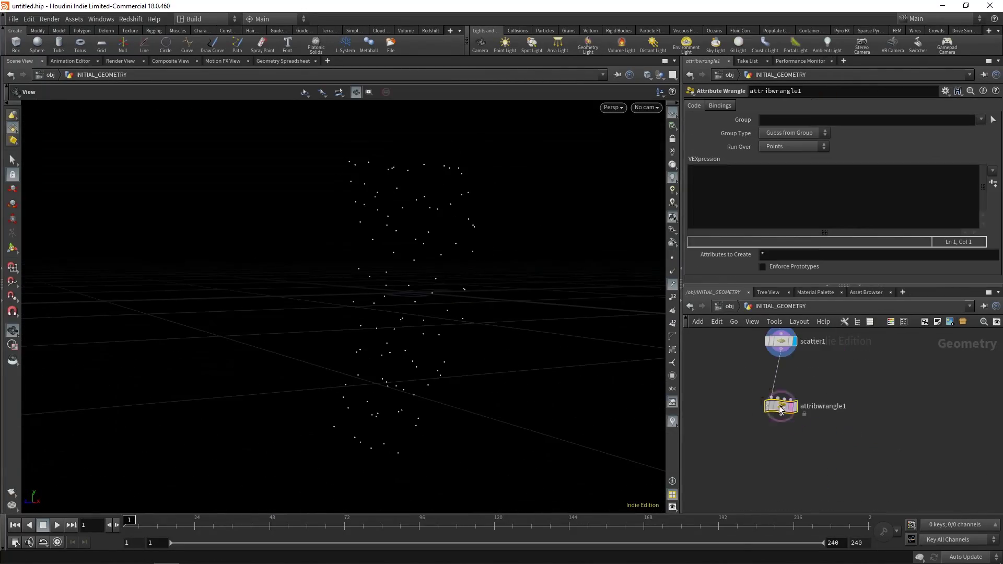
Add a capped polygon tube with radius scale 0.243 feeding a Subdivide node in DOG_GEOMETRY.
{"action": "mouse_move", "coordinate": [234, 553]}
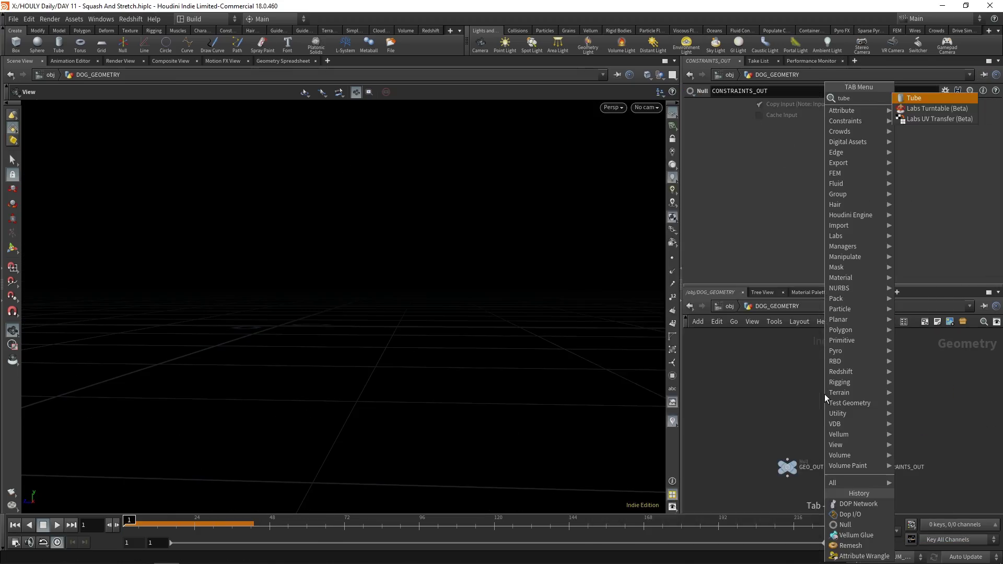
{"action": "left_click", "coordinate": [803, 120]}
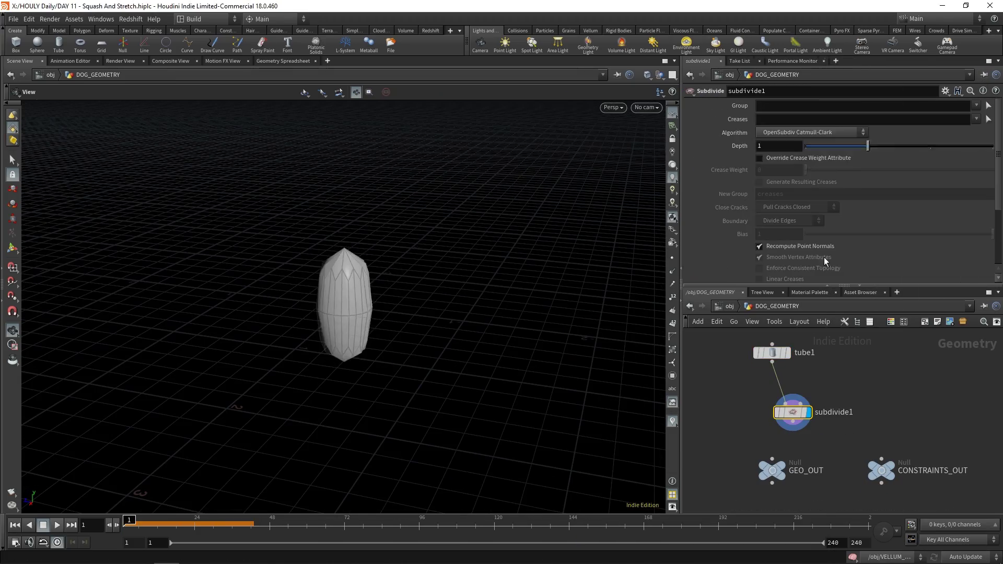
{"action": "left_click", "coordinate": [779, 358]}
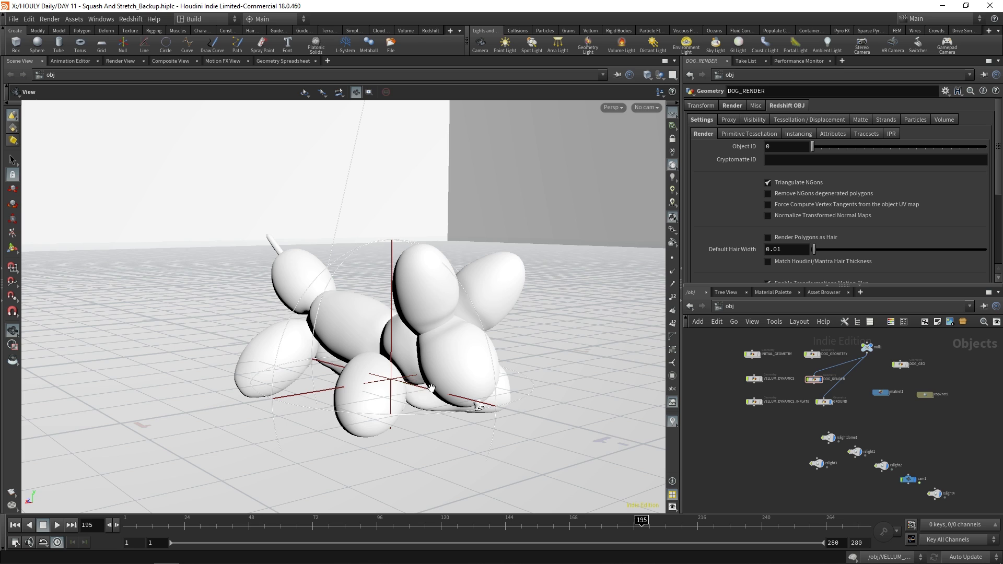
Open the INITIAL_GEOMETRY network and display the mountain1 mesh on its own, with the other objects hidden.
{"action": "scroll", "coordinate": [732, 380], "scroll_direction": "up", "scroll_amount": 3}
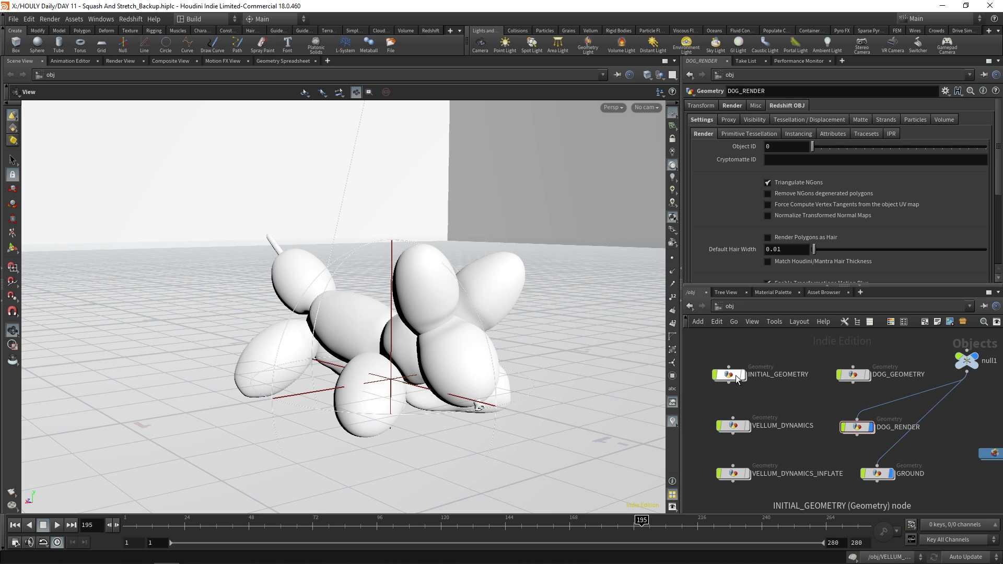
{"action": "double_click", "coordinate": [732, 378]}
{"action": "scroll", "coordinate": [801, 395], "scroll_direction": "up", "scroll_amount": 3}
{"action": "left_click", "coordinate": [790, 394]}
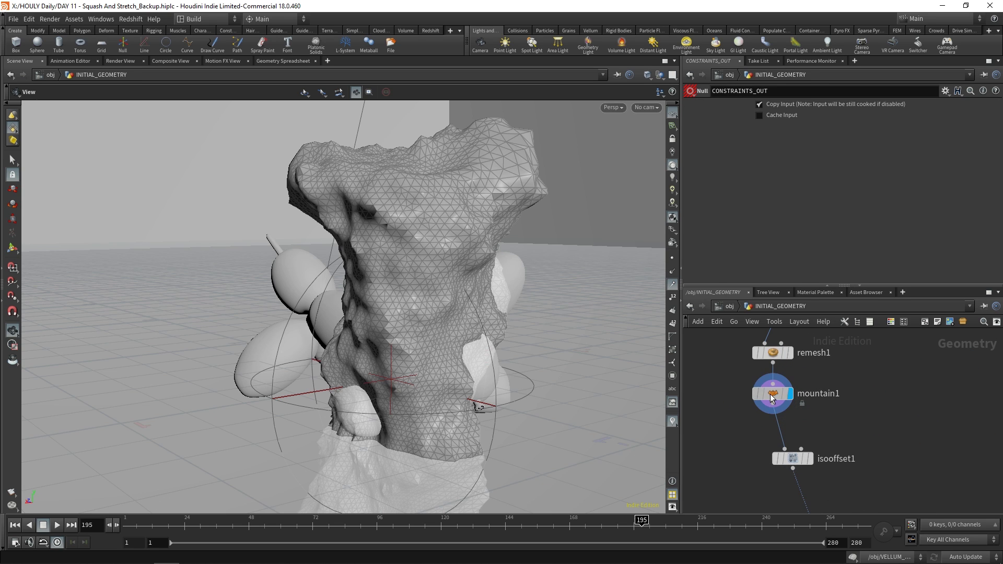
{"action": "scroll", "coordinate": [538, 269], "scroll_direction": "down", "scroll_amount": 1}
{"action": "left_click", "coordinate": [659, 75]}
{"action": "left_click_drag", "start_coordinate": [567, 276], "coordinate": [396, 278]}
Display the scattered points, followed by the copytopoints1 spheres with that node's parameters.
{"action": "middle_click_drag", "start_coordinate": [855, 417], "coordinate": [804, 310]}
{"action": "scroll", "coordinate": [798, 404], "scroll_direction": "down", "scroll_amount": 2}
{"action": "left_click", "coordinate": [783, 429]}
{"action": "middle_click_drag", "start_coordinate": [826, 431], "coordinate": [792, 335]}
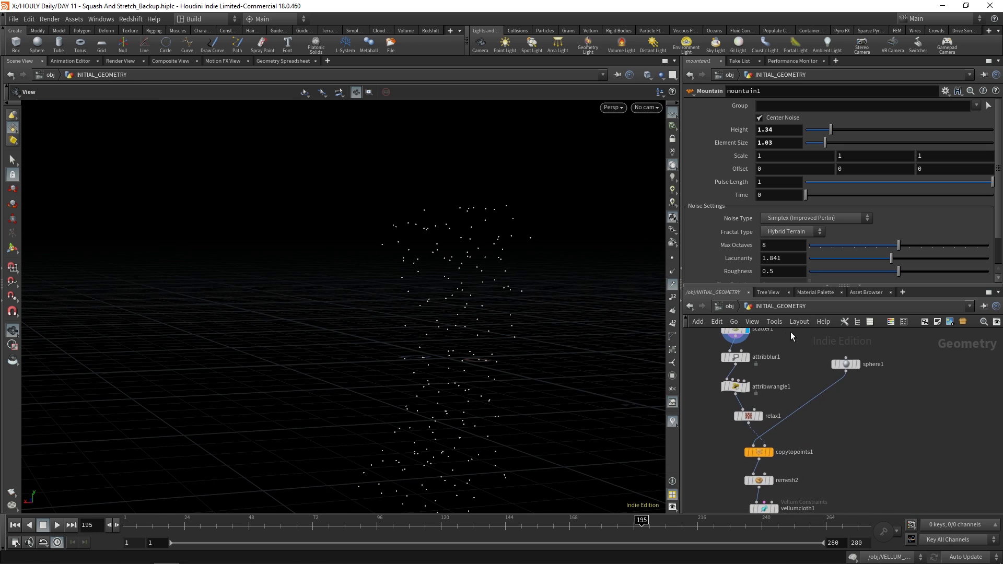
{"action": "left_click", "coordinate": [772, 453]}
{"action": "scroll", "coordinate": [762, 449], "scroll_direction": "down", "scroll_amount": 3}
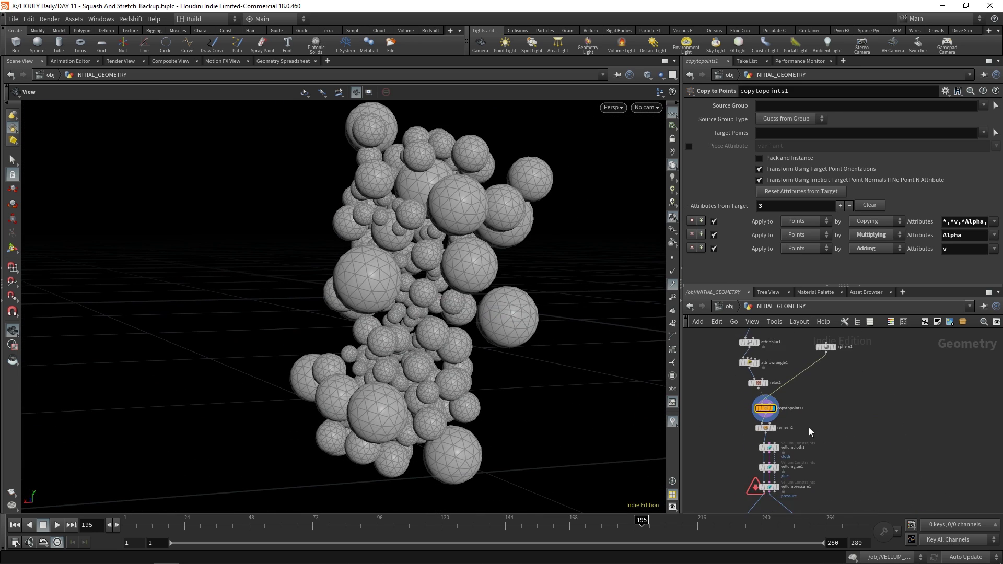
Inspect the Vellum cloth, glue and pressure nodes below remesh2, and return to the object level.
{"action": "scroll", "coordinate": [763, 447], "scroll_direction": "up", "scroll_amount": 2}
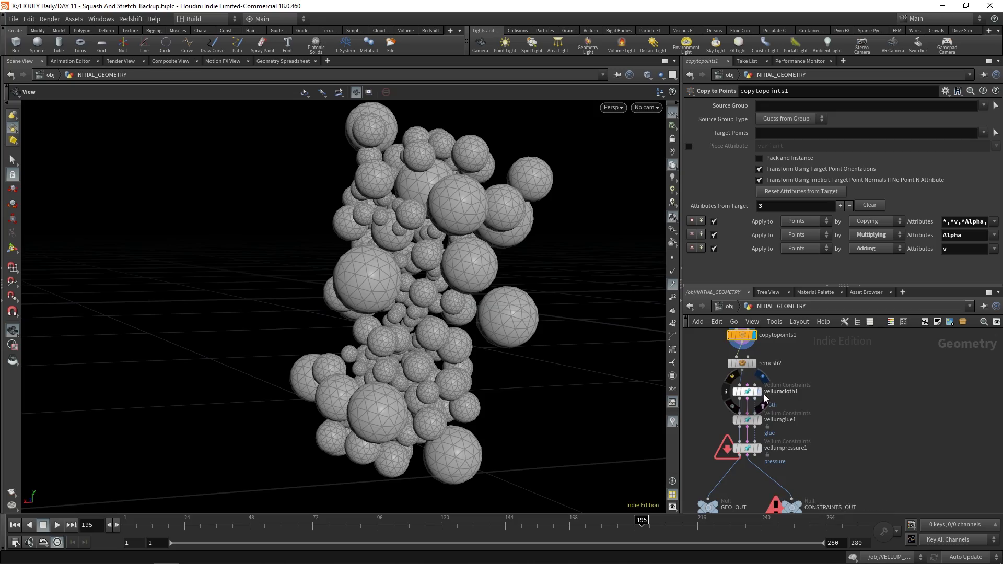
{"action": "left_click", "coordinate": [755, 392]}
{"action": "left_click", "coordinate": [748, 419]}
{"action": "left_click_drag", "start_coordinate": [460, 262], "coordinate": [506, 268]}
{"action": "left_click", "coordinate": [747, 448]}
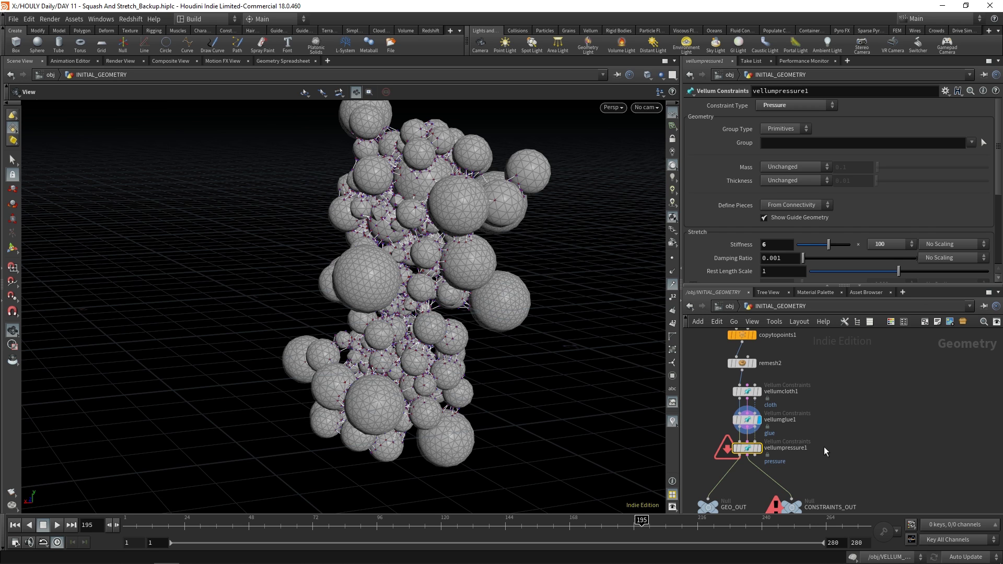
{"action": "left_click_drag", "start_coordinate": [586, 332], "coordinate": [406, 325]}
{"action": "key", "text": "u"}
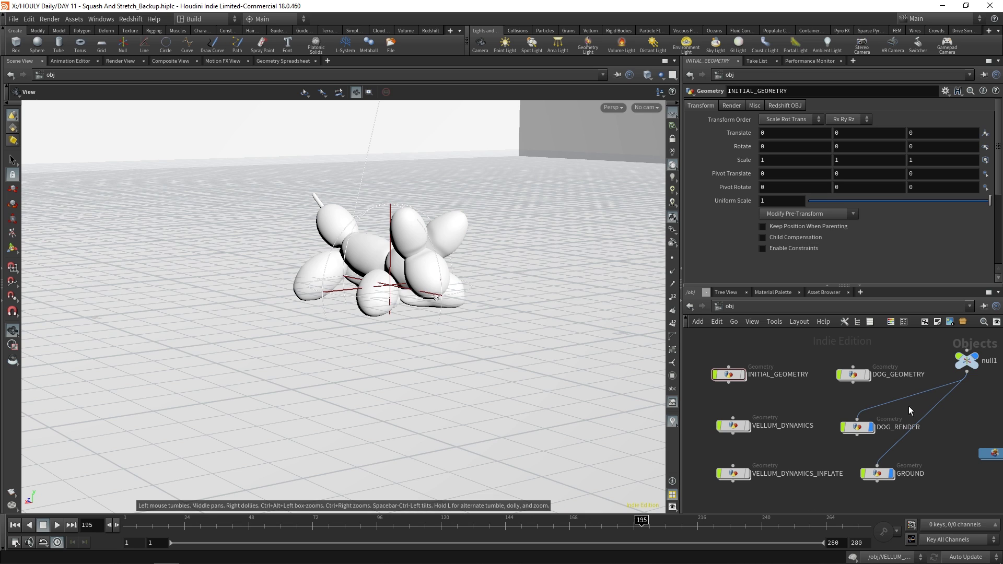
Open the DOG_GEOMETRY network and display the sphere1 node framed in the viewport.
{"action": "double_click", "coordinate": [861, 382]}
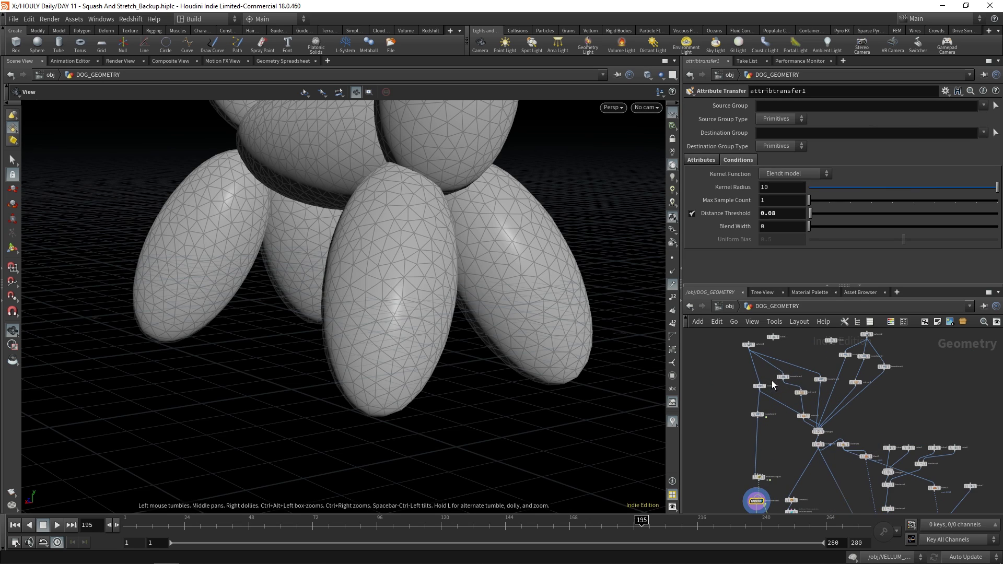
{"action": "scroll", "coordinate": [774, 385], "scroll_direction": "up", "scroll_amount": 5}
{"action": "left_click", "coordinate": [745, 362]}
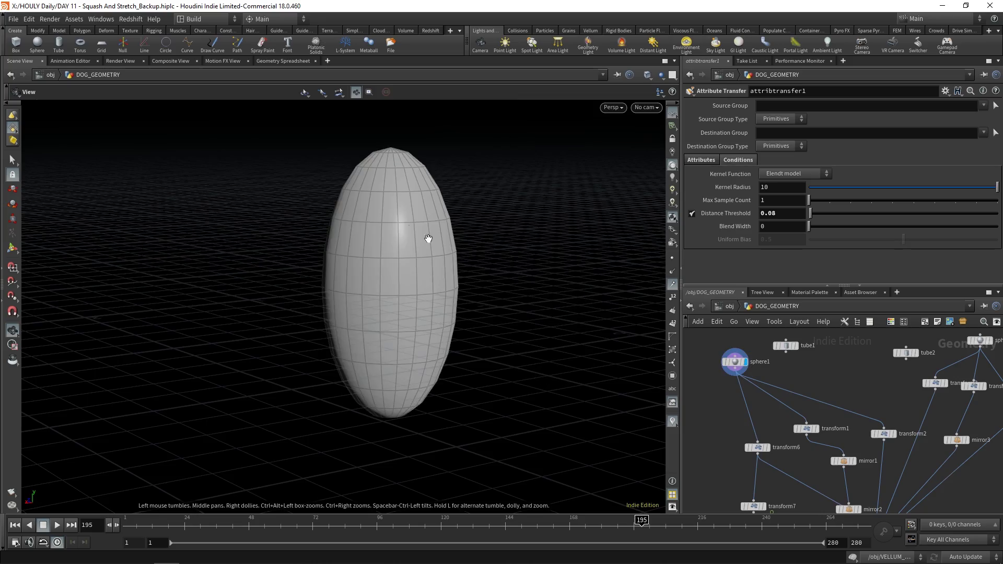
{"action": "key", "text": "g"}
{"action": "middle_click_drag", "start_coordinate": [883, 460], "coordinate": [817, 400]}
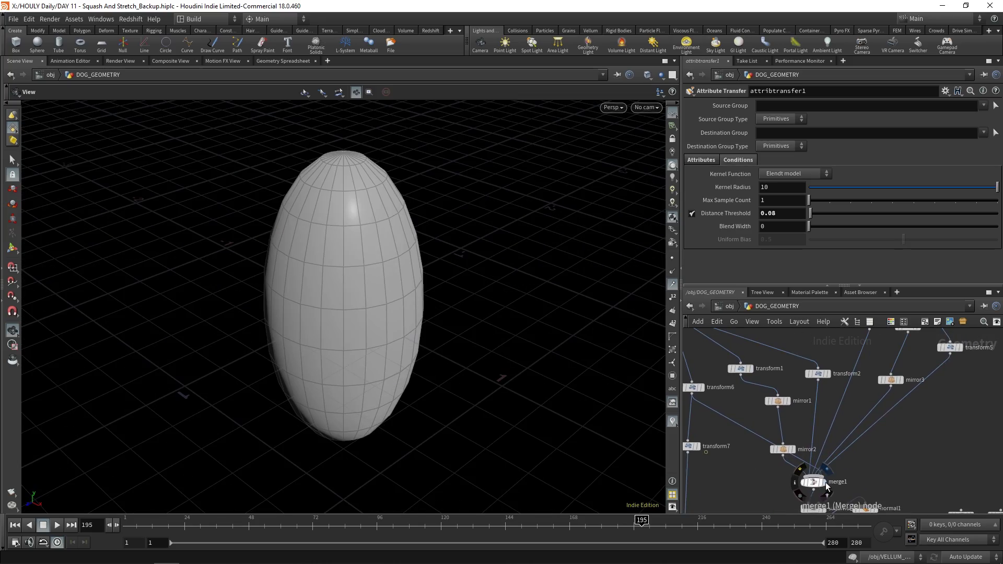
Display the merge1 node and view the assembled balloon dog.
{"action": "left_click", "coordinate": [813, 483]}
{"action": "left_click", "coordinate": [813, 483]}
{"action": "scroll", "coordinate": [399, 284], "scroll_direction": "down", "scroll_amount": 10}
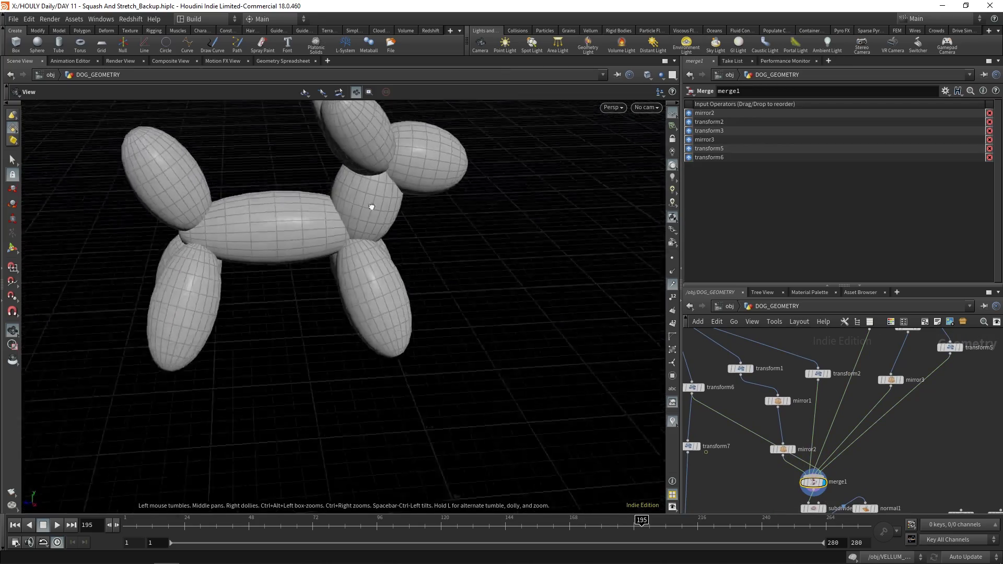
{"action": "scroll", "coordinate": [374, 278], "scroll_direction": "up", "scroll_amount": 3}
{"action": "left_click_drag", "start_coordinate": [374, 278], "coordinate": [387, 290]}
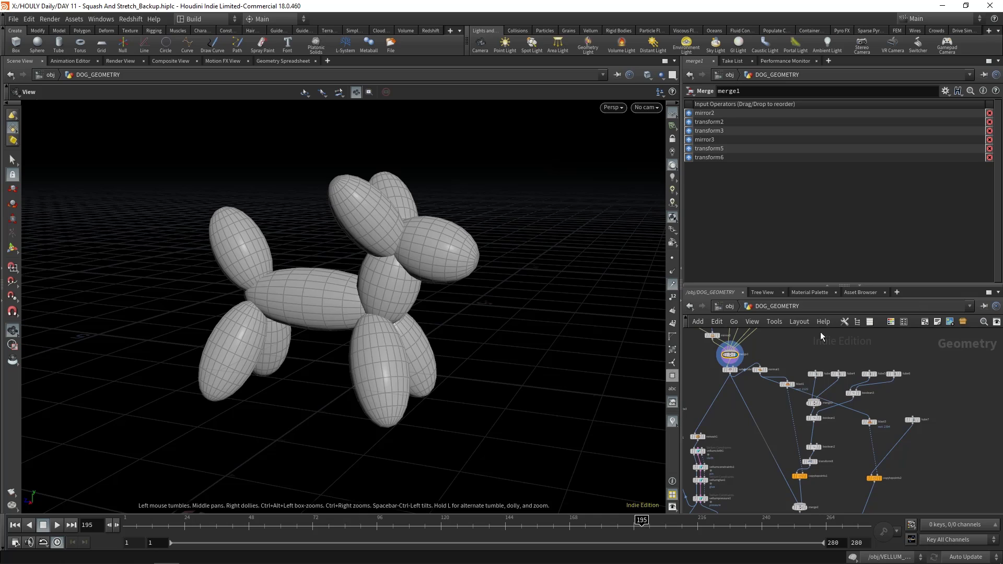
Display the remesh1 node and examine the triangulated dog mesh where the balloon segments meet.
{"action": "middle_click_drag", "start_coordinate": [737, 439], "coordinate": [752, 437]}
{"action": "middle_click_drag", "start_coordinate": [790, 408], "coordinate": [845, 372]}
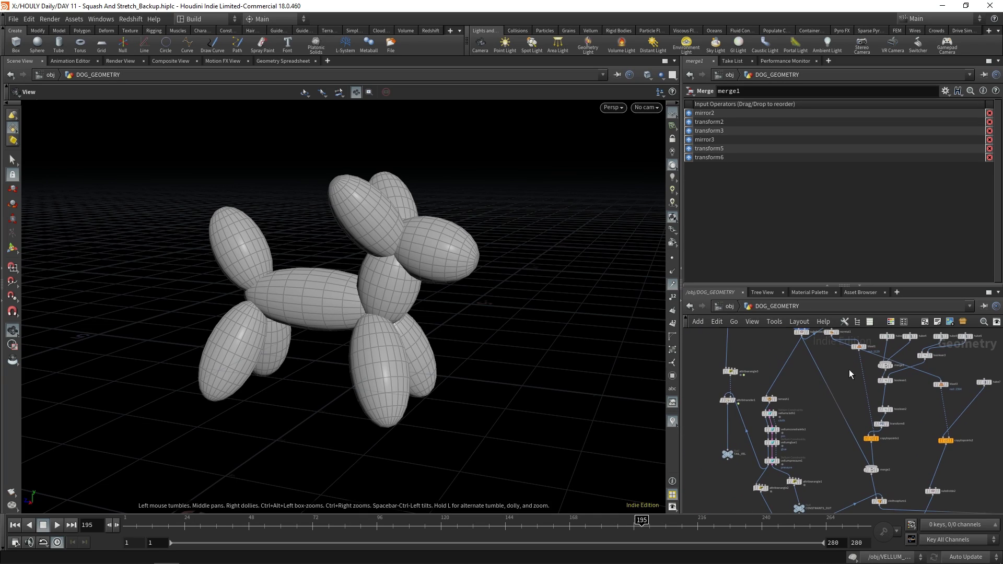
{"action": "middle_click_drag", "start_coordinate": [808, 426], "coordinate": [810, 422]}
{"action": "scroll", "coordinate": [804, 417], "scroll_direction": "up", "scroll_amount": 2}
{"action": "left_click", "coordinate": [778, 397]}
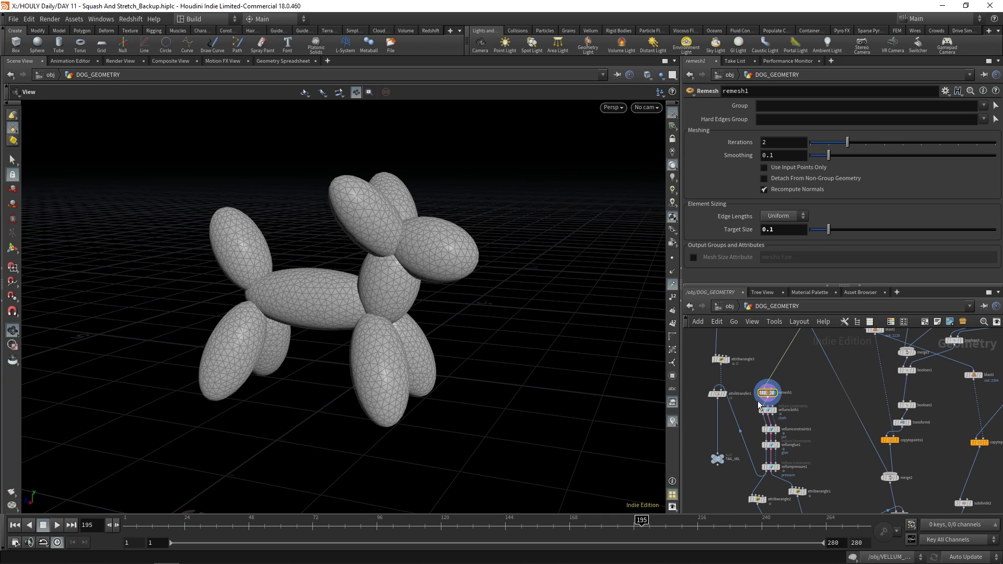
{"action": "left_click_drag", "start_coordinate": [314, 319], "coordinate": [366, 380]}
{"action": "left_click_drag", "start_coordinate": [279, 188], "coordinate": [370, 262]}
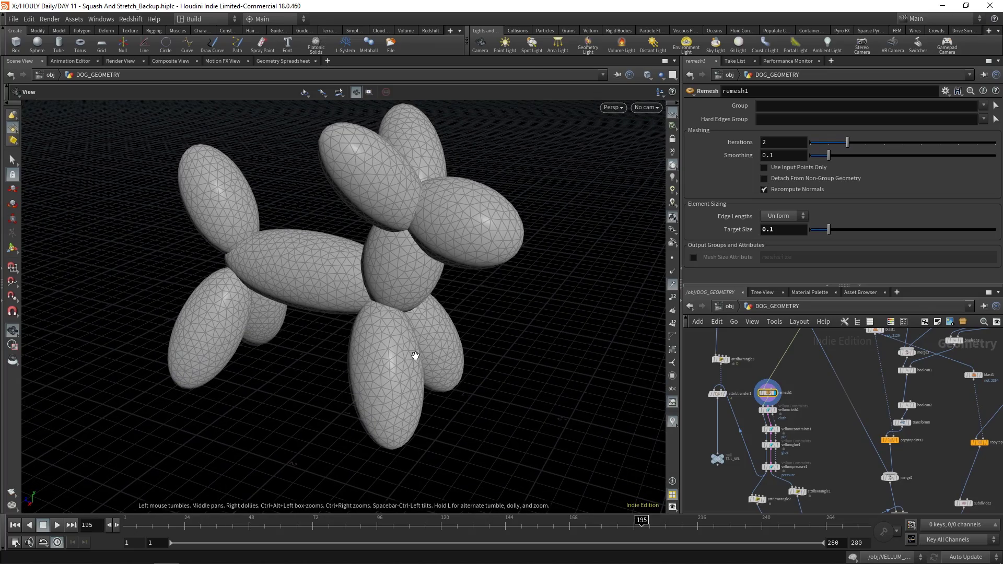
{"action": "left_click_drag", "start_coordinate": [391, 340], "coordinate": [408, 371]}
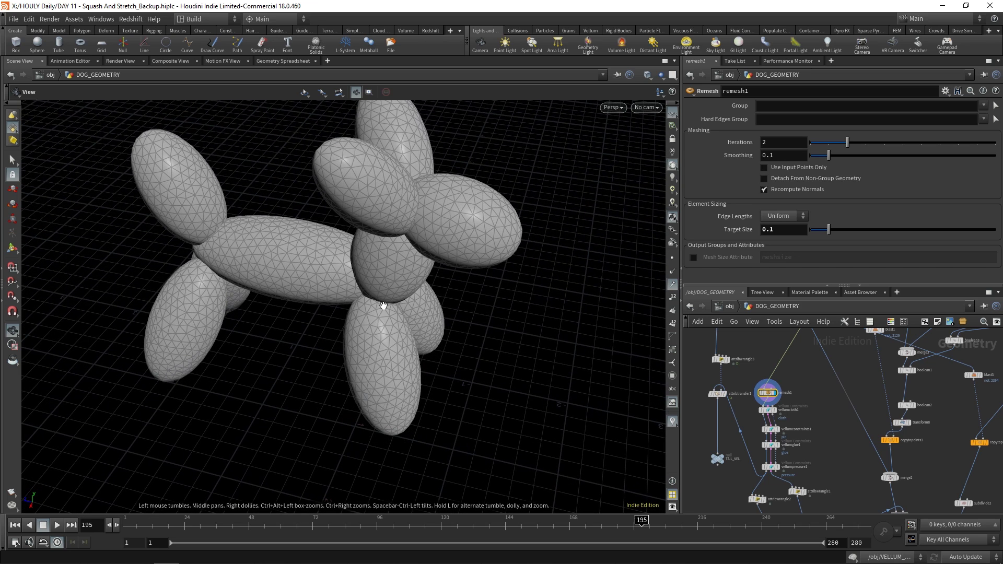
{"action": "scroll", "coordinate": [381, 321], "scroll_direction": "up", "scroll_amount": 3}
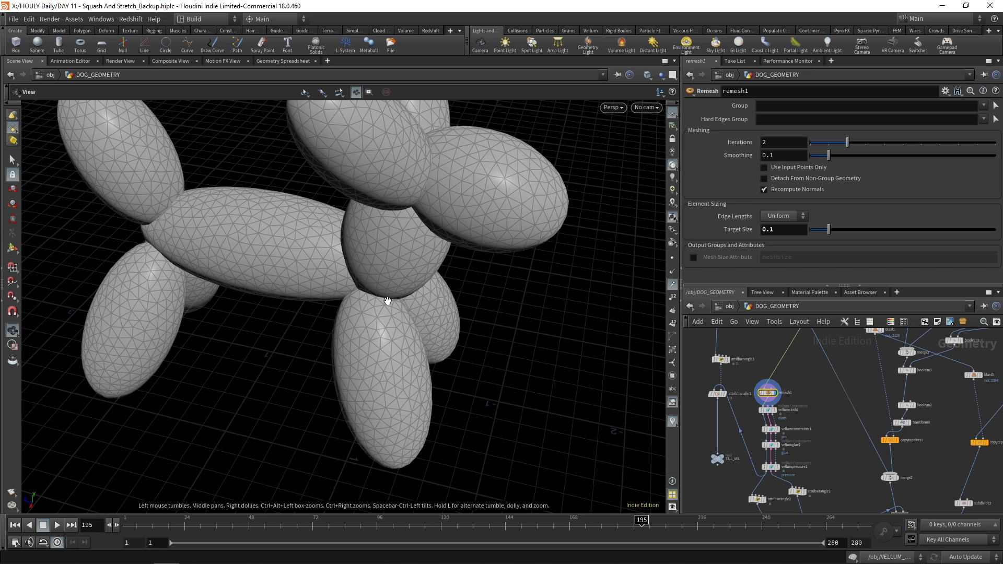
{"action": "scroll", "coordinate": [782, 403], "scroll_direction": "up", "scroll_amount": 3}
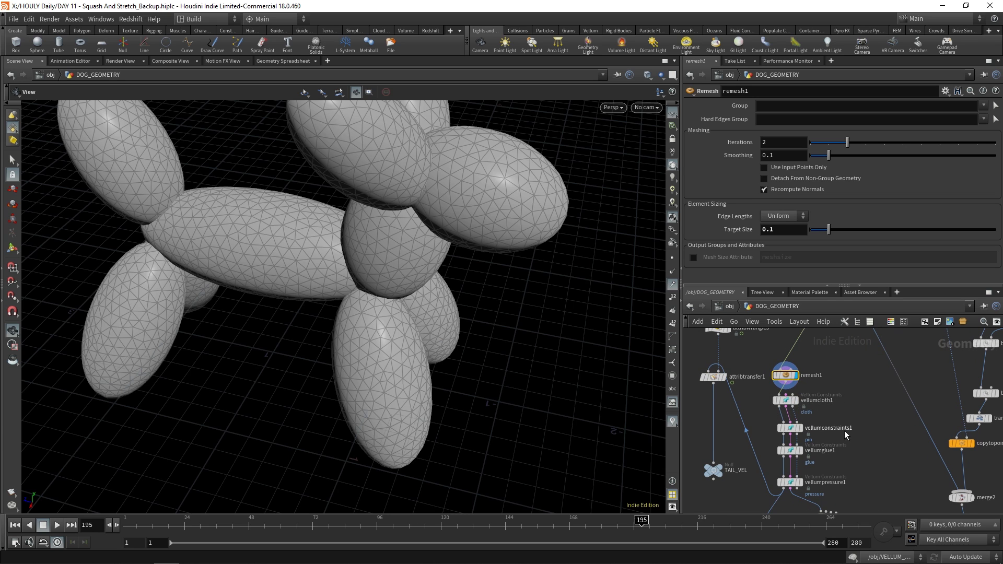
Display the vellumconstraints1 pin node and examine the pinned points at the dog's feet.
{"action": "scroll", "coordinate": [849, 437], "scroll_direction": "up", "scroll_amount": 2}
{"action": "left_click", "coordinate": [790, 421]}
{"action": "left_click", "coordinate": [781, 413]}
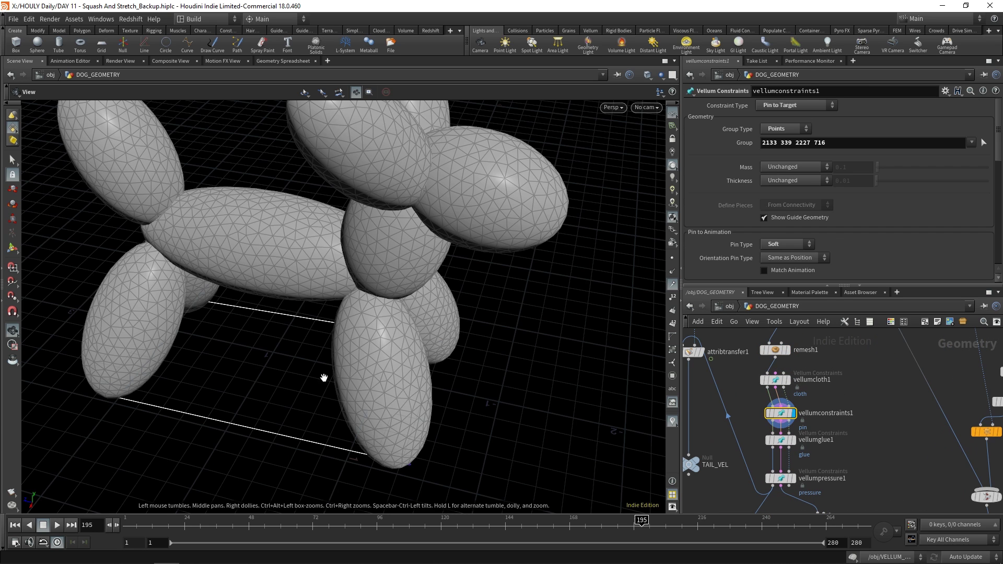
{"action": "left_click_drag", "start_coordinate": [312, 376], "coordinate": [392, 333]}
{"action": "left_click_drag", "start_coordinate": [346, 363], "coordinate": [371, 382]}
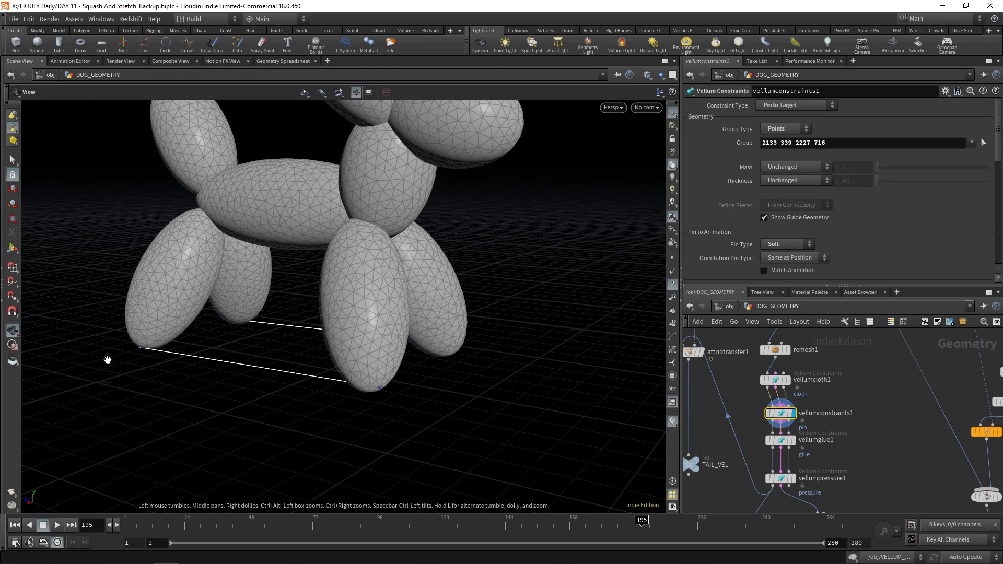
Display the vellumglue1 node with its parameters and examine the glue constraints on the dog.
{"action": "scroll", "coordinate": [789, 445], "scroll_direction": "up", "scroll_amount": 1}
{"action": "left_click", "coordinate": [793, 439]}
{"action": "left_click_drag", "start_coordinate": [339, 231], "coordinate": [569, 306]}
{"action": "left_click_drag", "start_coordinate": [303, 270], "coordinate": [269, 273]}
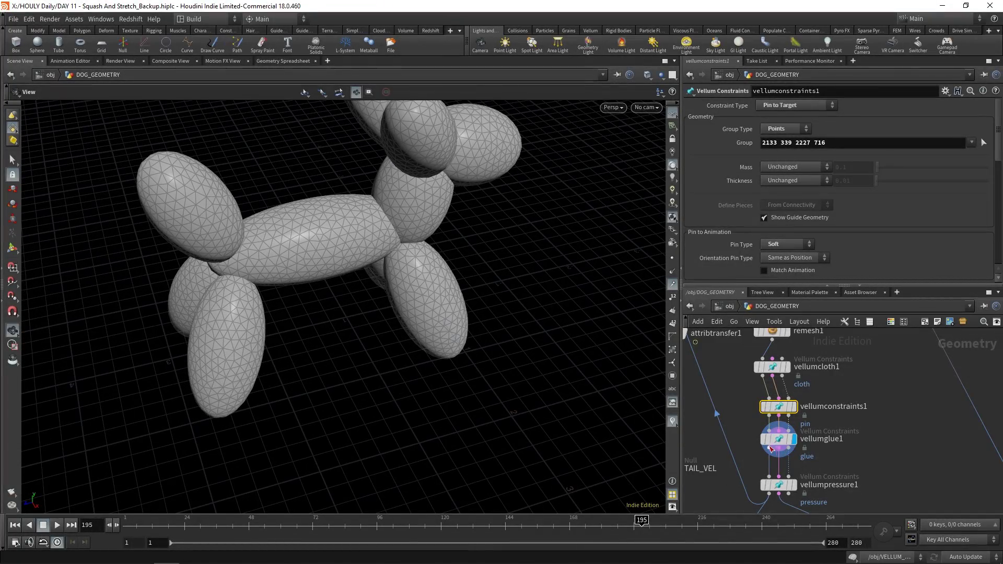
{"action": "left_click", "coordinate": [769, 445]}
{"action": "left_click_drag", "start_coordinate": [376, 243], "coordinate": [319, 222]}
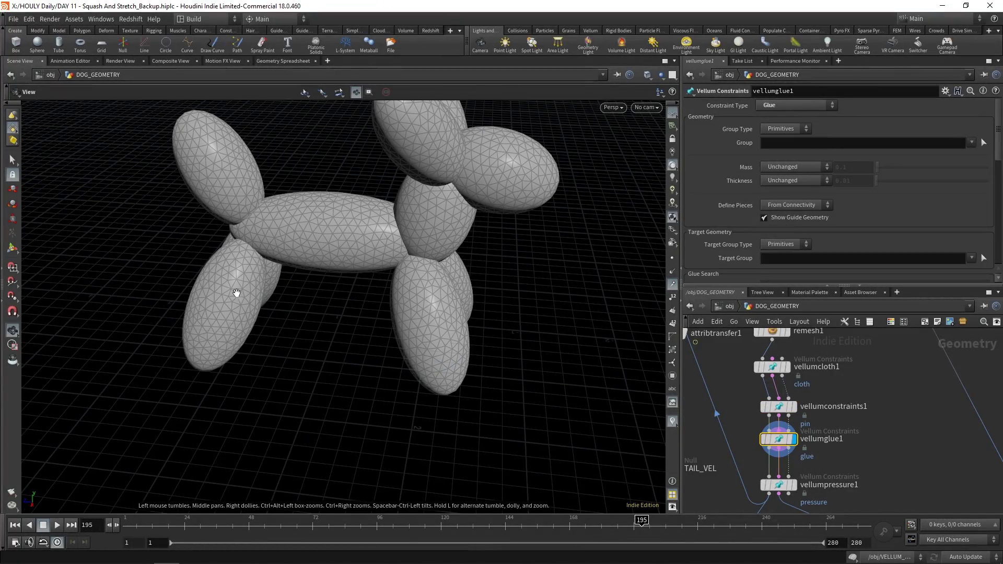
{"action": "left_click_drag", "start_coordinate": [256, 312], "coordinate": [258, 205]}
Display the vellumpressure1 node with its parameters and examine the constrained dog.
{"action": "middle_click_drag", "start_coordinate": [882, 463], "coordinate": [876, 416]}
{"action": "scroll", "coordinate": [876, 415], "scroll_direction": "down", "scroll_amount": 1}
{"action": "left_click", "coordinate": [803, 434]}
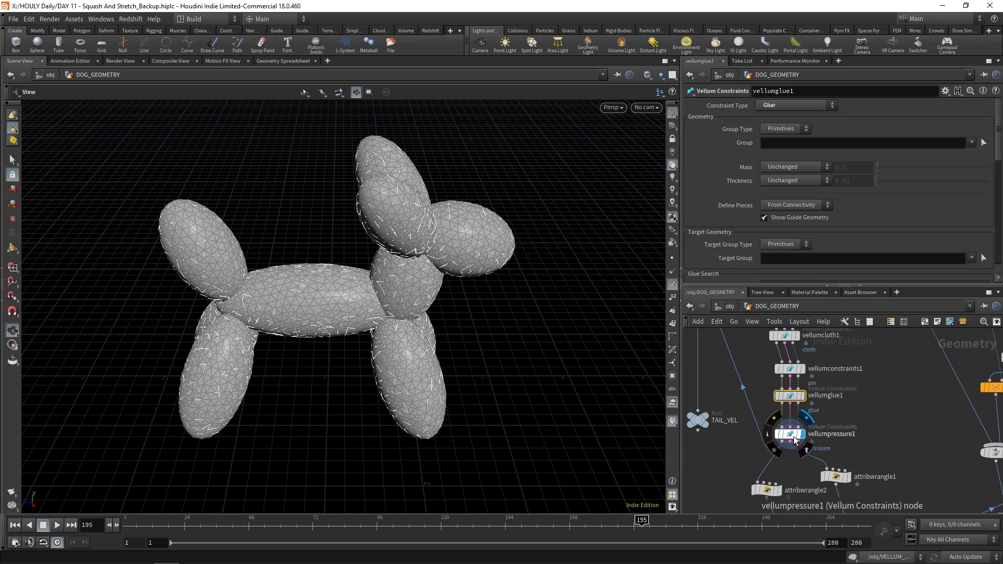
{"action": "left_click", "coordinate": [790, 433]}
{"action": "left_click_drag", "start_coordinate": [502, 301], "coordinate": [431, 326]}
{"action": "left_click_drag", "start_coordinate": [308, 386], "coordinate": [372, 275]}
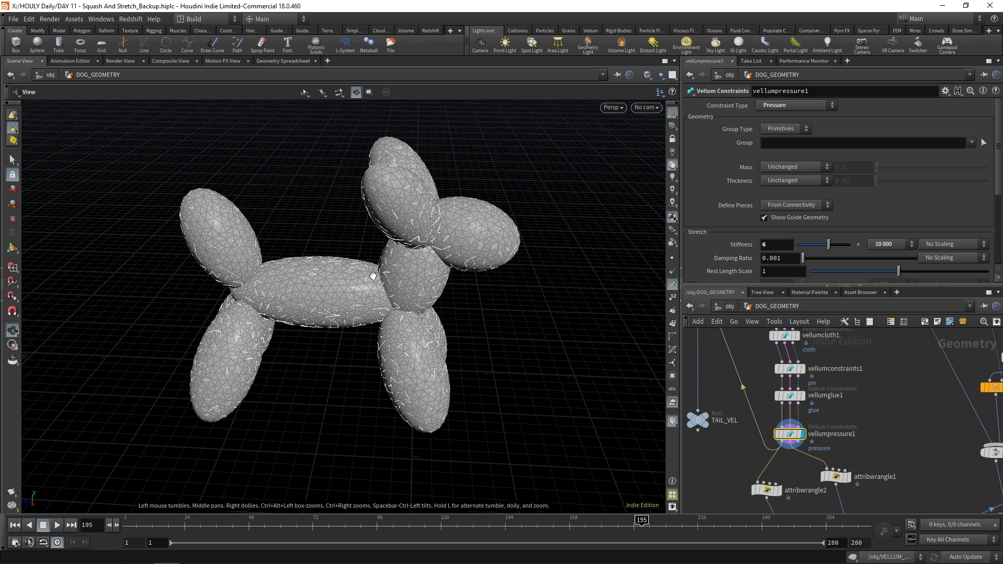
Compare the GEO_OUT and CONSTRAINTS_OUT nulls in the viewport, leaving the constraints output displayed.
{"action": "middle_click_drag", "start_coordinate": [875, 428], "coordinate": [850, 343]}
{"action": "scroll", "coordinate": [850, 343], "scroll_direction": "down", "scroll_amount": 2}
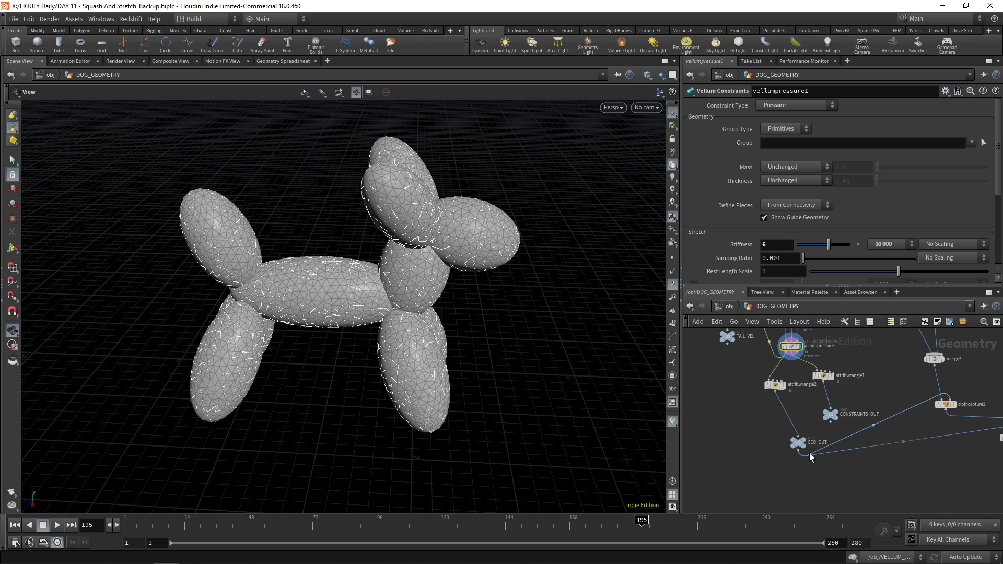
{"action": "scroll", "coordinate": [810, 453], "scroll_direction": "up", "scroll_amount": 1}
{"action": "left_click_drag", "start_coordinate": [804, 439], "coordinate": [768, 420]}
{"action": "left_click", "coordinate": [848, 394]}
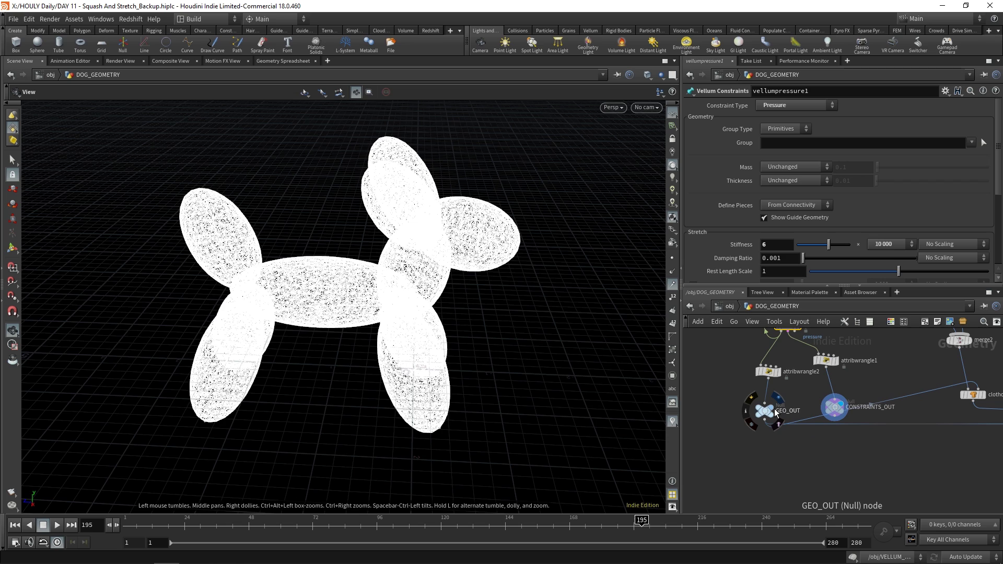
{"action": "left_click", "coordinate": [778, 398]}
{"action": "left_click", "coordinate": [847, 395]}
{"action": "left_click_drag", "start_coordinate": [837, 410], "coordinate": [829, 403]}
{"action": "middle_click_drag", "start_coordinate": [866, 369], "coordinate": [868, 399]}
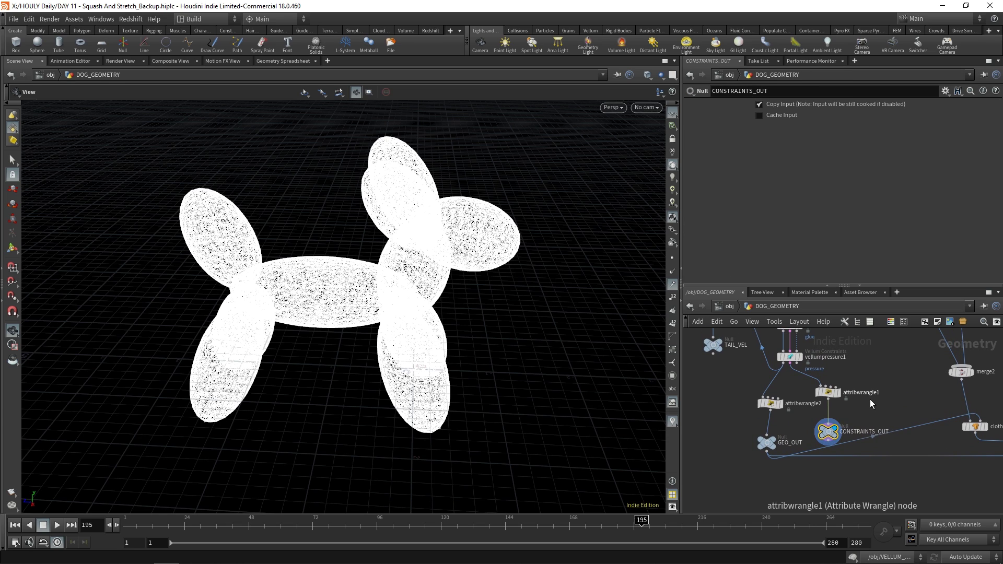
{"action": "middle_click_drag", "start_coordinate": [863, 371], "coordinate": [858, 422]}
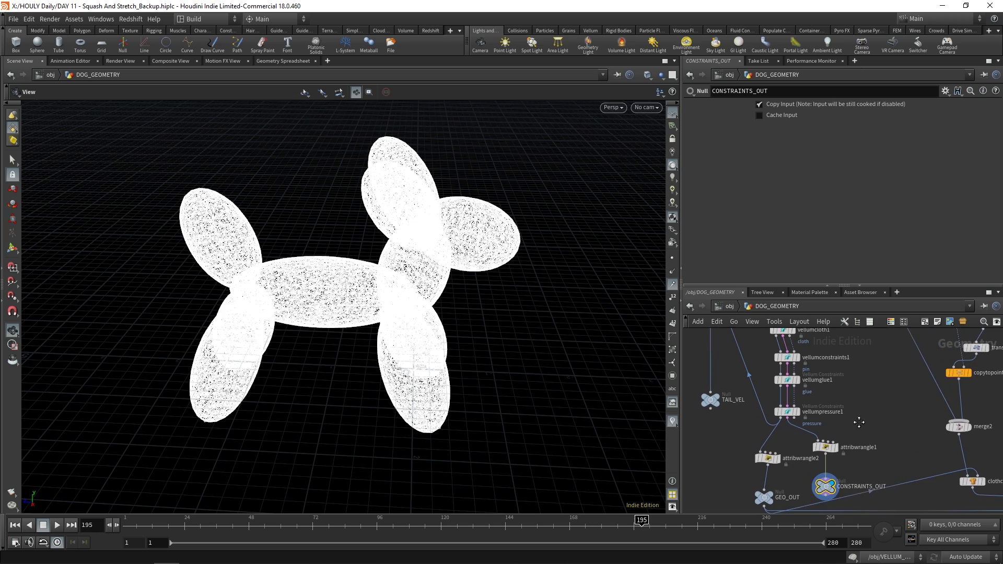
{"action": "scroll", "coordinate": [846, 444], "scroll_direction": "up", "scroll_amount": 2}
{"action": "left_click", "coordinate": [829, 465]}
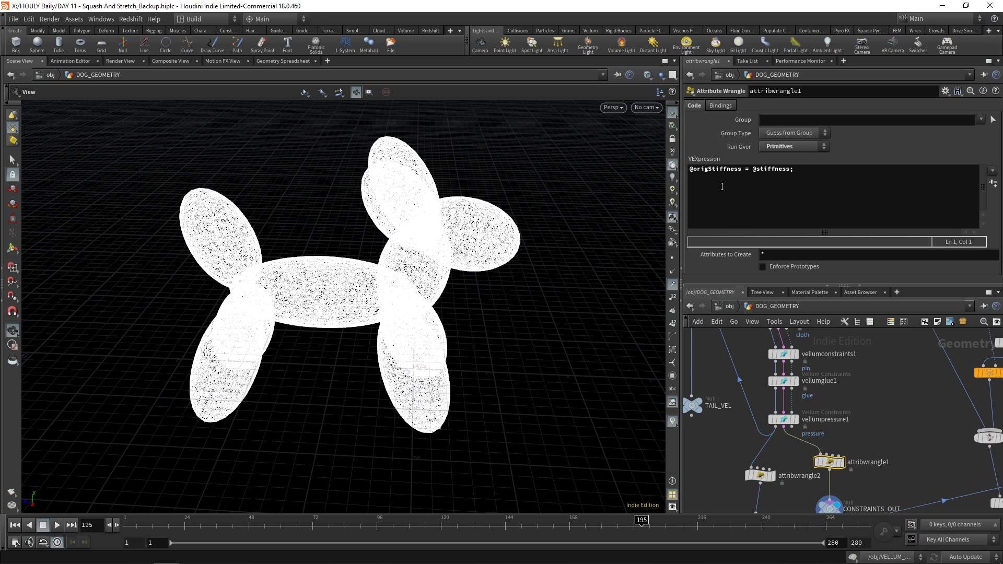
{"action": "left_click", "coordinate": [725, 169]}
{"action": "left_click_drag", "start_coordinate": [742, 171], "coordinate": [679, 170]}
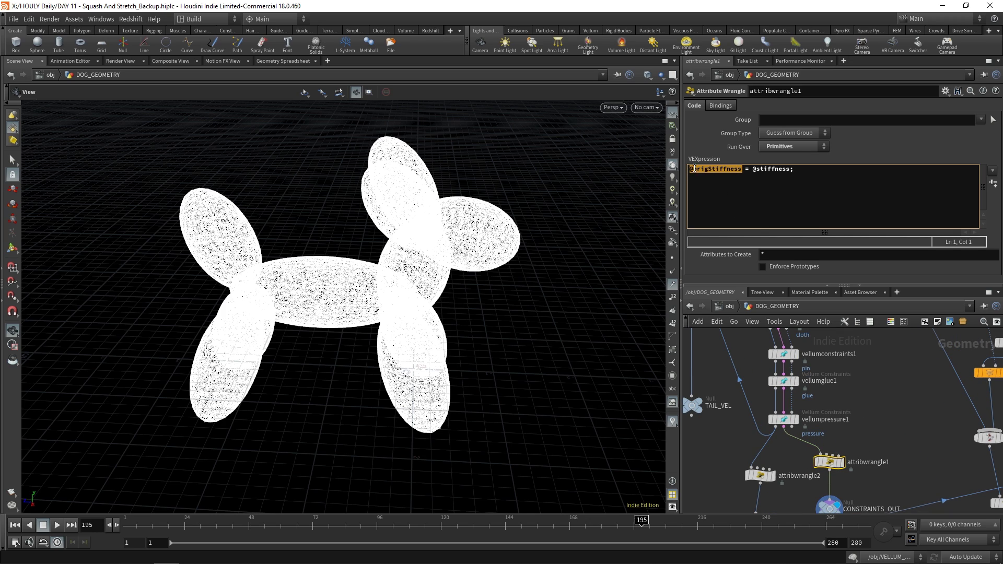
{"action": "left_click_drag", "start_coordinate": [753, 169], "coordinate": [795, 169]}
{"action": "left_click", "coordinate": [897, 403]}
Leave the DOG_GEOMETRY network and return to the object level.
{"action": "middle_click_drag", "start_coordinate": [889, 397], "coordinate": [868, 374]}
{"action": "left_click", "coordinate": [727, 456]}
{"action": "middle_click_drag", "start_coordinate": [699, 422], "coordinate": [688, 390]}
{"action": "key", "text": "u"}
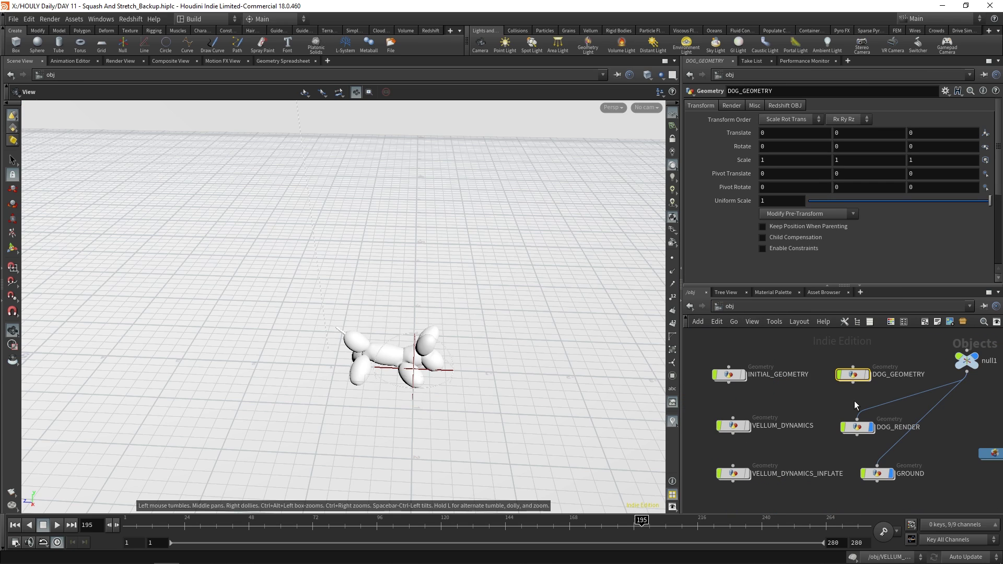
Enter the VELLUM_DYNAMICS object and show the VELLUM DOP network's simulation parameters.
{"action": "middle_click_drag", "start_coordinate": [798, 407], "coordinate": [817, 399]}
{"action": "scroll", "coordinate": [817, 403], "scroll_direction": "up", "scroll_amount": 2}
{"action": "double_click", "coordinate": [736, 425]}
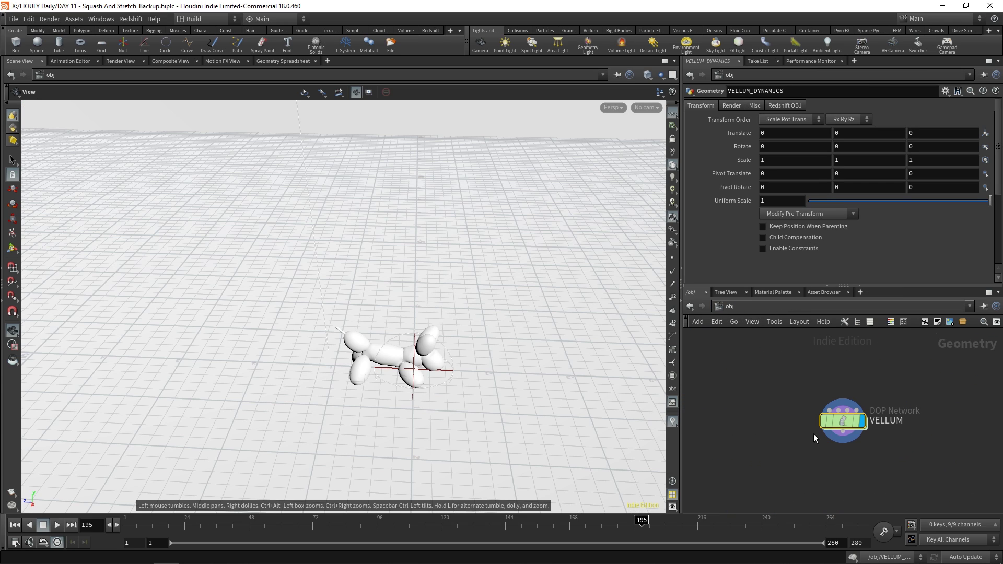
{"action": "left_click", "coordinate": [846, 424]}
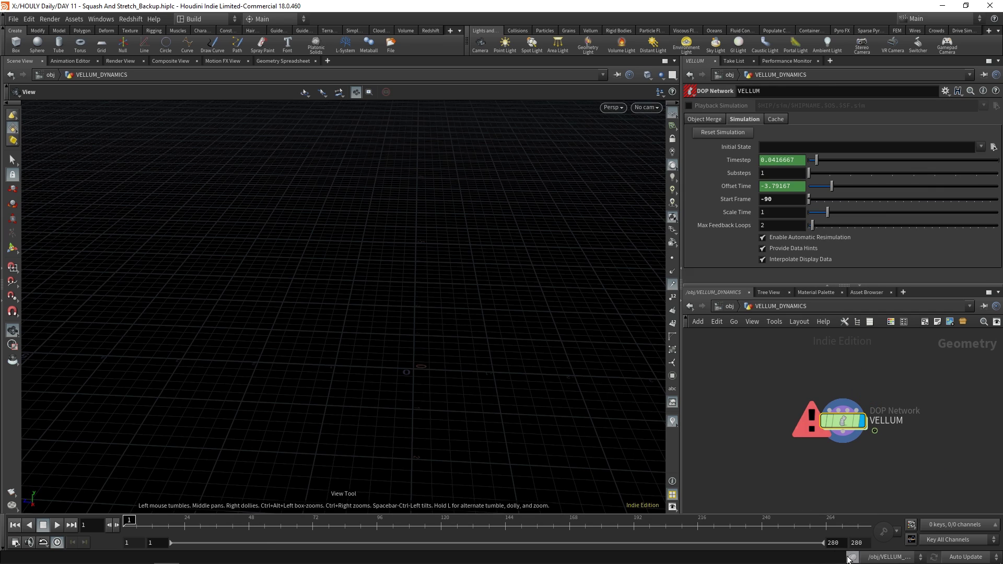
Set the timeline's start frame to -90 and go to the first frame.
{"action": "left_click", "coordinate": [126, 543]}
{"action": "type", "text": "-90"}
{"action": "key", "text": "Return"}
{"action": "left_click", "coordinate": [16, 526]}
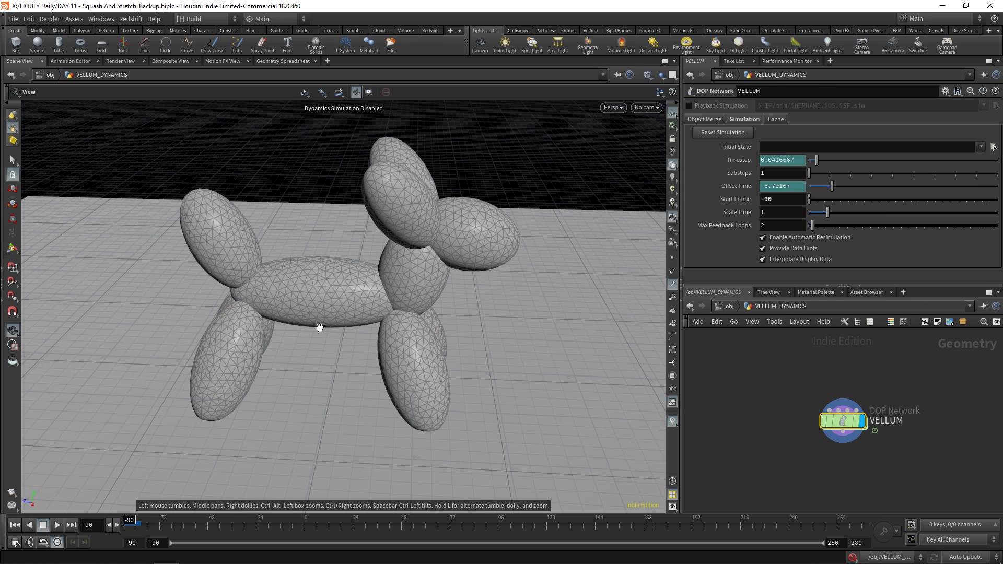
Enter the VELLUM DOP network and inspect the parameters of vellumconstraintproperty2 and vellumconstraintproperty1.
{"action": "double_click", "coordinate": [845, 422]}
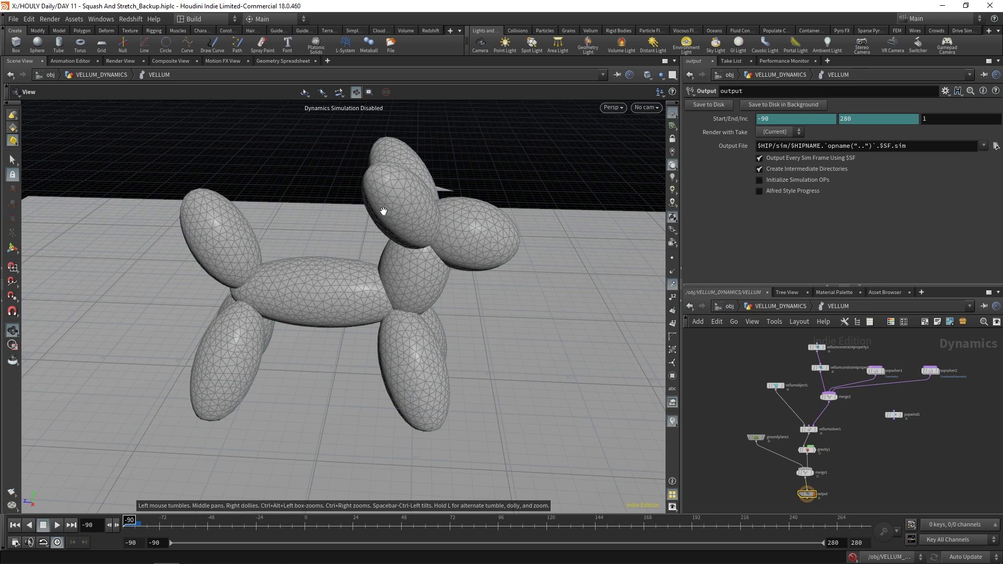
{"action": "scroll", "coordinate": [851, 438], "scroll_direction": "up", "scroll_amount": 3}
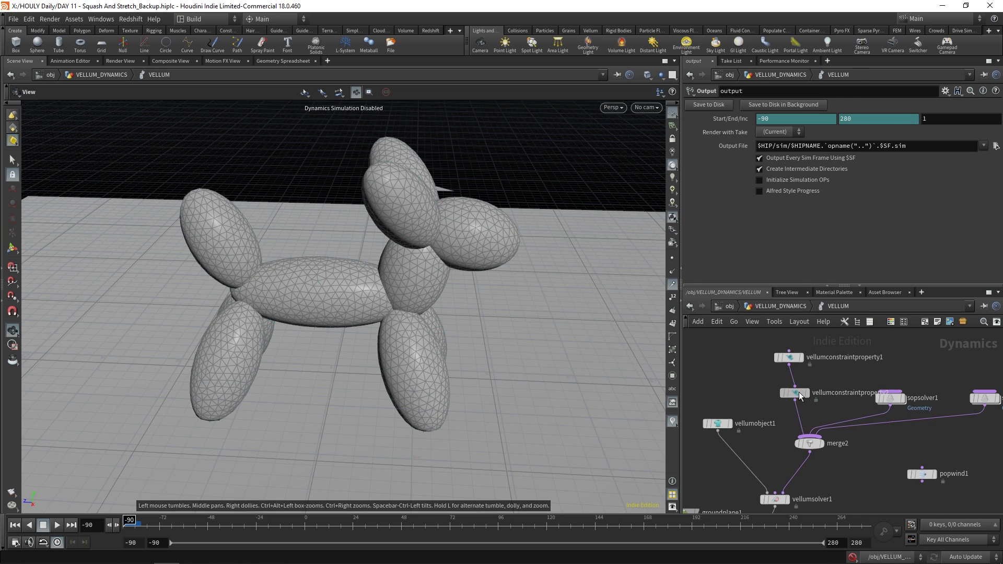
{"action": "left_click", "coordinate": [798, 392]}
{"action": "scroll", "coordinate": [845, 467], "scroll_direction": "up", "scroll_amount": 2}
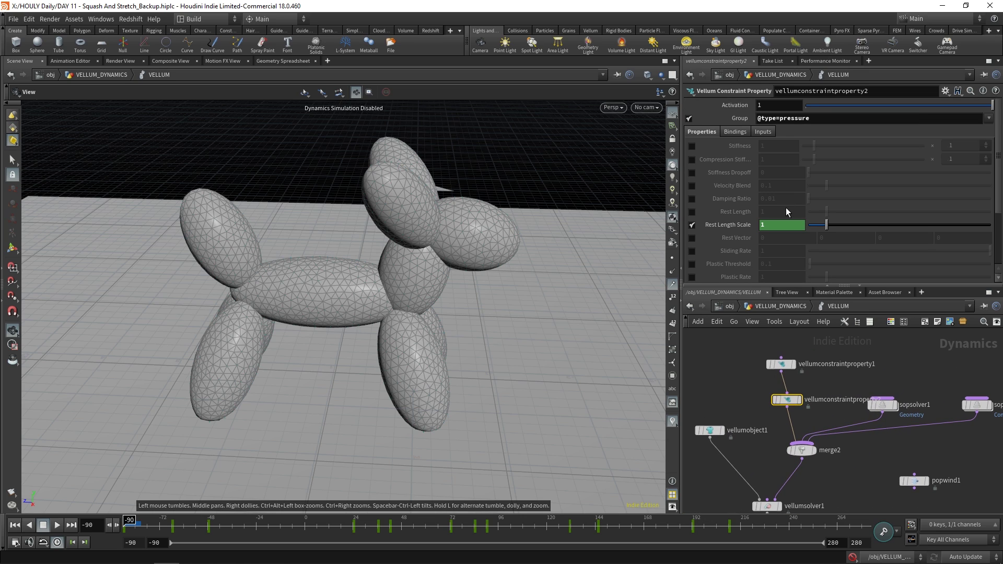
{"action": "left_click", "coordinate": [781, 364]}
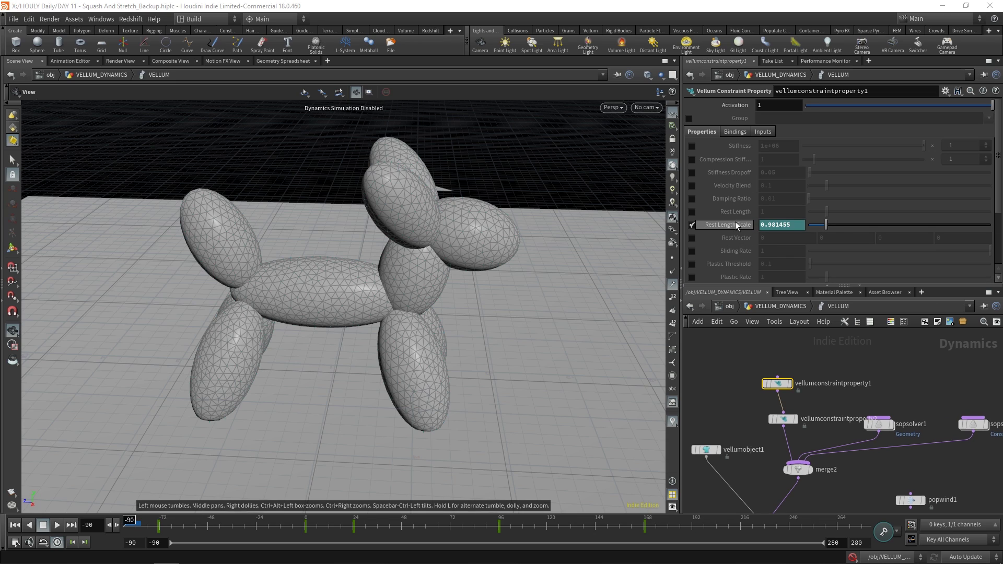
Examine the dog's body mesh up close with point numbers displayed, hide the numbers and view the whole dog again.
{"action": "left_click_drag", "start_coordinate": [392, 268], "coordinate": [474, 217]}
{"action": "scroll", "coordinate": [303, 291], "scroll_direction": "up", "scroll_amount": 10}
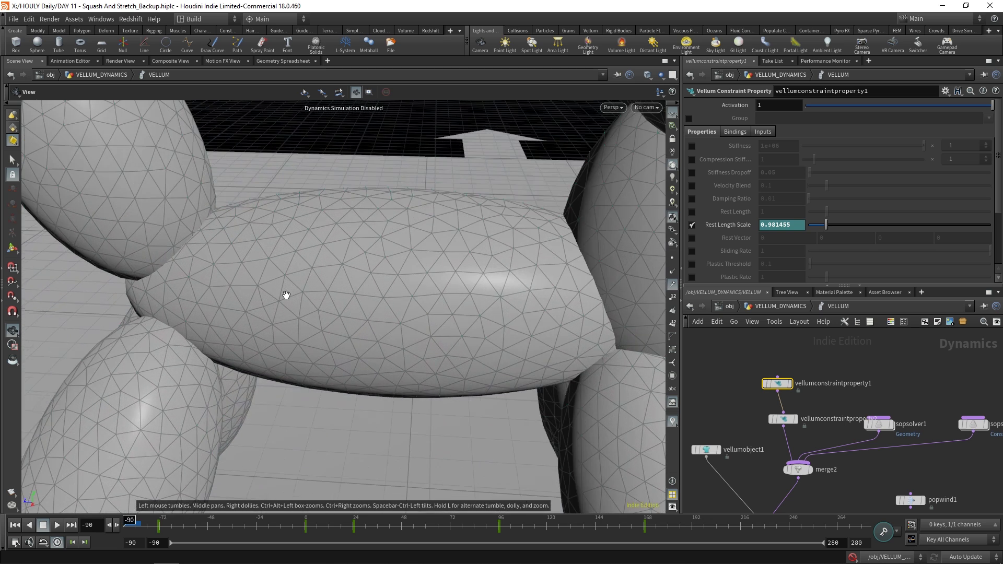
{"action": "scroll", "coordinate": [293, 289], "scroll_direction": "up", "scroll_amount": 3}
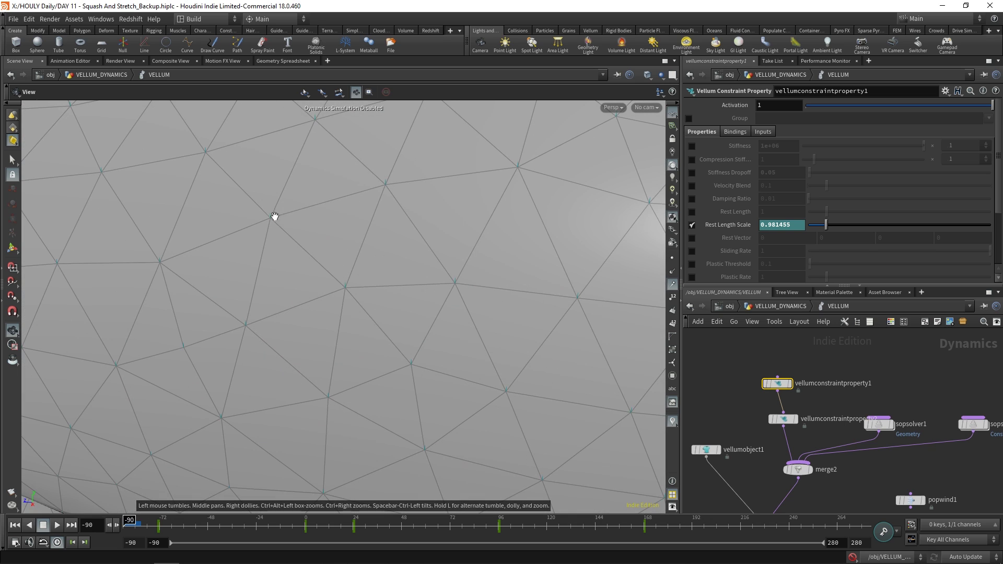
{"action": "key", "text": "d"}
{"action": "left_click_drag", "start_coordinate": [294, 236], "coordinate": [301, 237]}
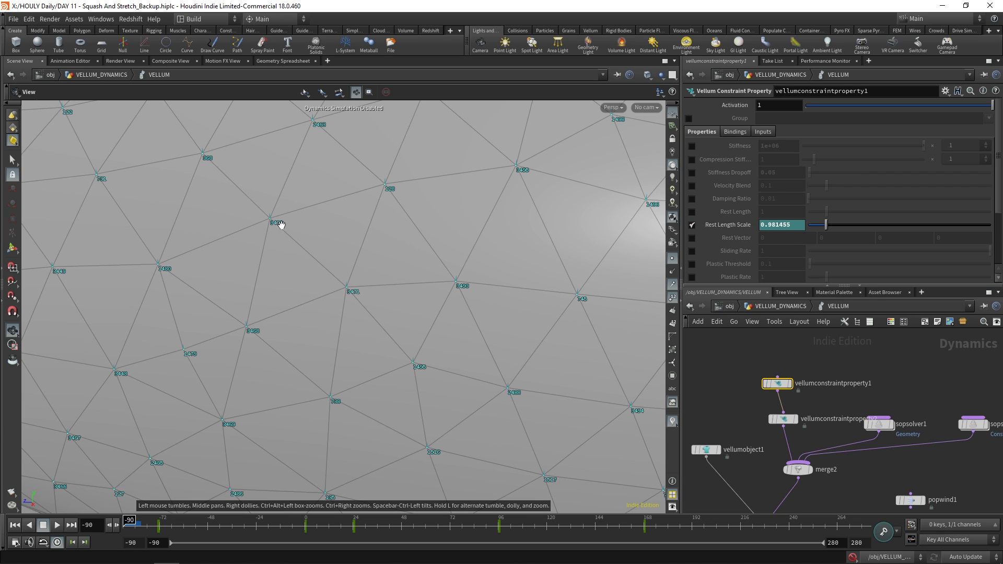
{"action": "right_click_drag", "start_coordinate": [391, 305], "coordinate": [433, 313]}
{"action": "scroll", "coordinate": [433, 314], "scroll_direction": "down", "scroll_amount": 10}
{"action": "mouse_move", "coordinate": [344, 277]}
{"action": "left_mouse_down"}
{"action": "mouse_move", "coordinate": [330, 280]}
{"action": "mouse_move", "coordinate": [486, 250]}
{"action": "mouse_move", "coordinate": [458, 257]}
{"action": "mouse_move", "coordinate": [481, 271]}
{"action": "mouse_move", "coordinate": [447, 291]}
{"action": "mouse_move", "coordinate": [332, 264]}
{"action": "left_mouse_up"}
{"action": "left_click", "coordinate": [672, 297]}
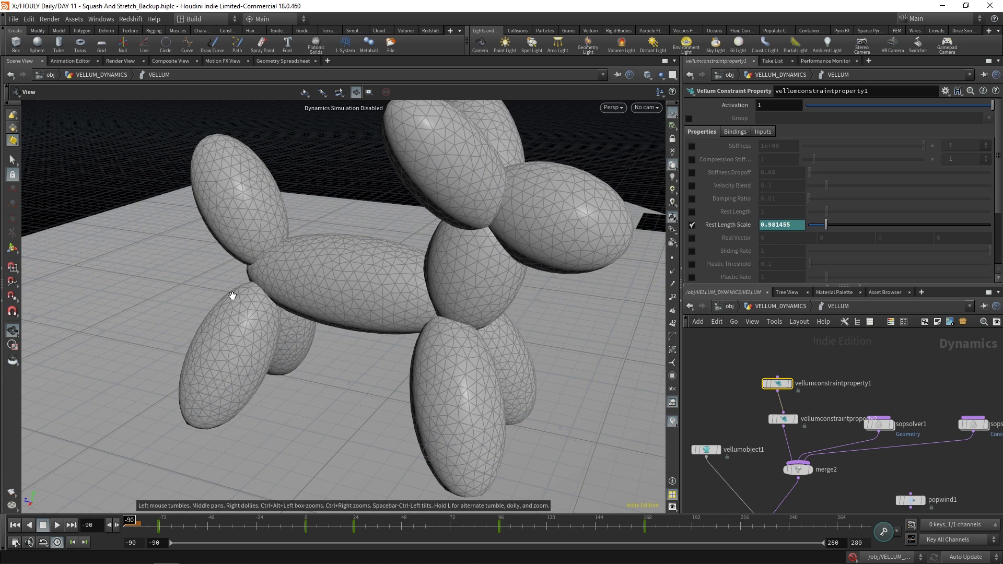
{"action": "left_click_drag", "start_coordinate": [347, 353], "coordinate": [406, 284]}
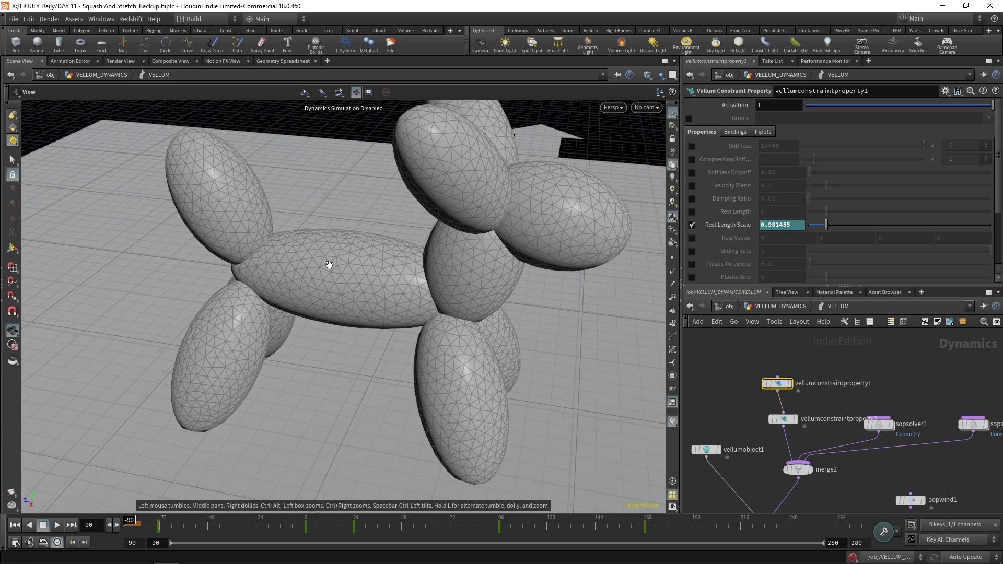
Compare the animated Rest Length Scale of vellumconstraintproperty2 and vellumconstraintproperty1 while moving the playhead from frame -90 to 0.
{"action": "left_click", "coordinate": [776, 418]}
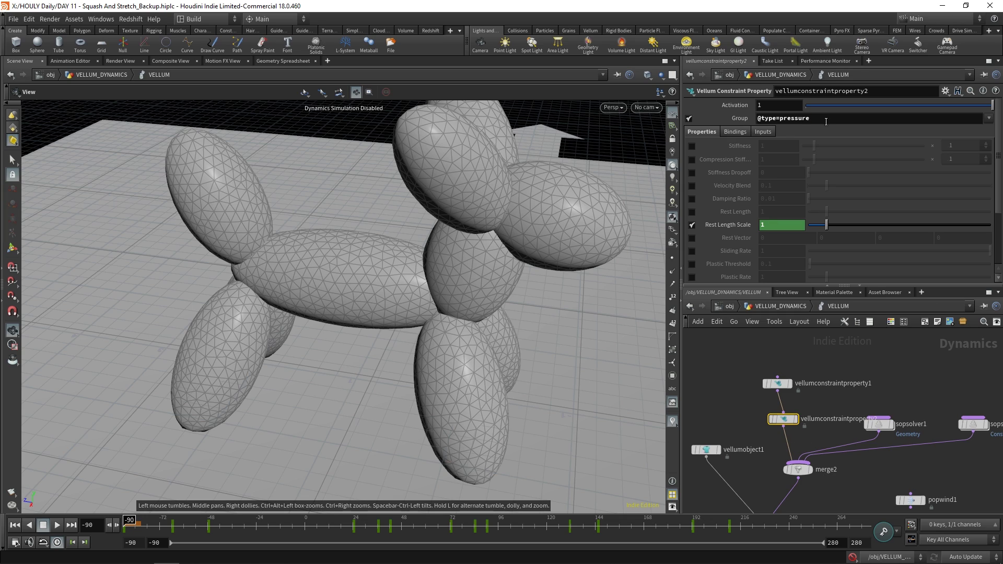
{"action": "key", "text": "Return"}
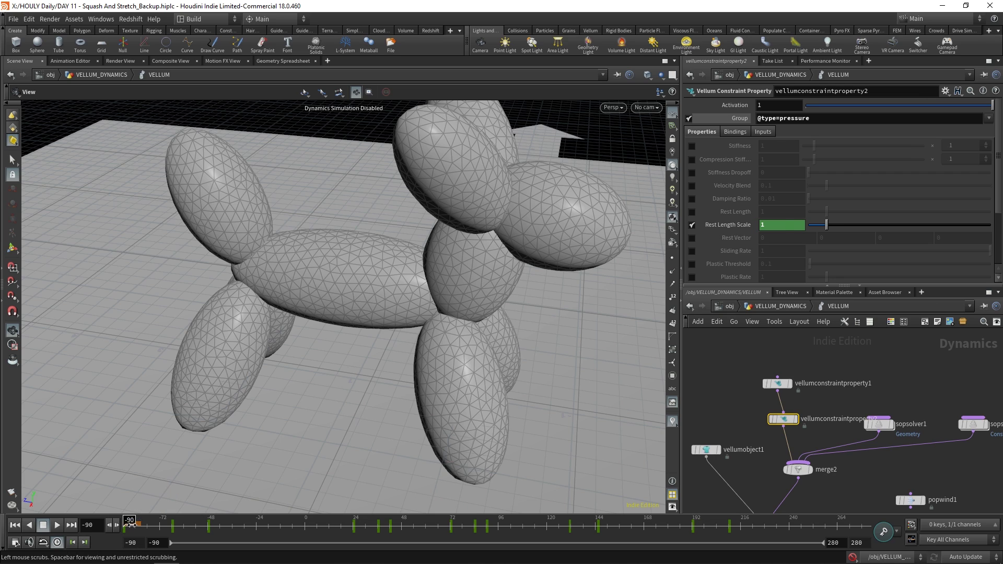
{"action": "left_click_drag", "start_coordinate": [128, 523], "coordinate": [176, 524]}
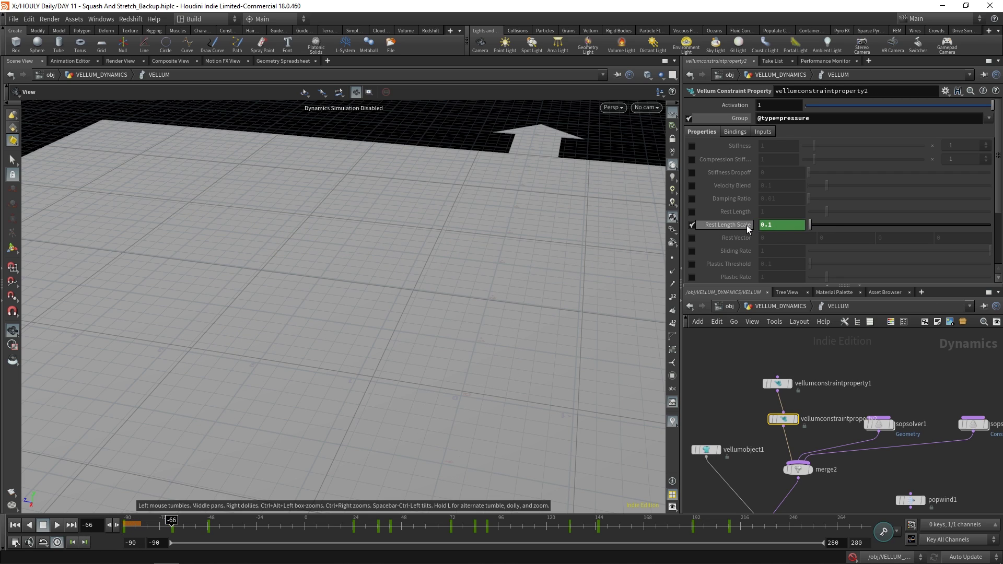
{"action": "left_click", "coordinate": [777, 383]}
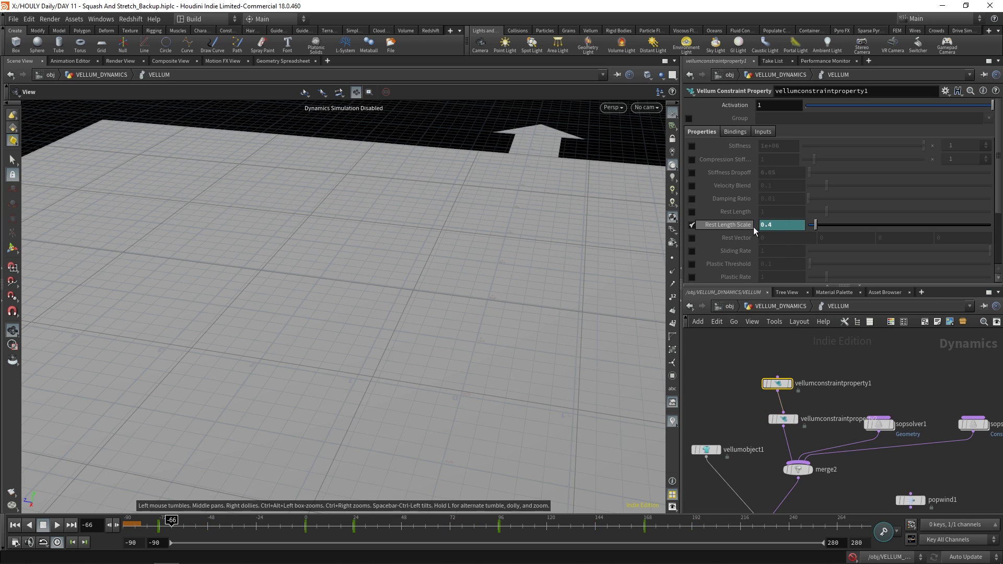
{"action": "left_click", "coordinate": [783, 419]}
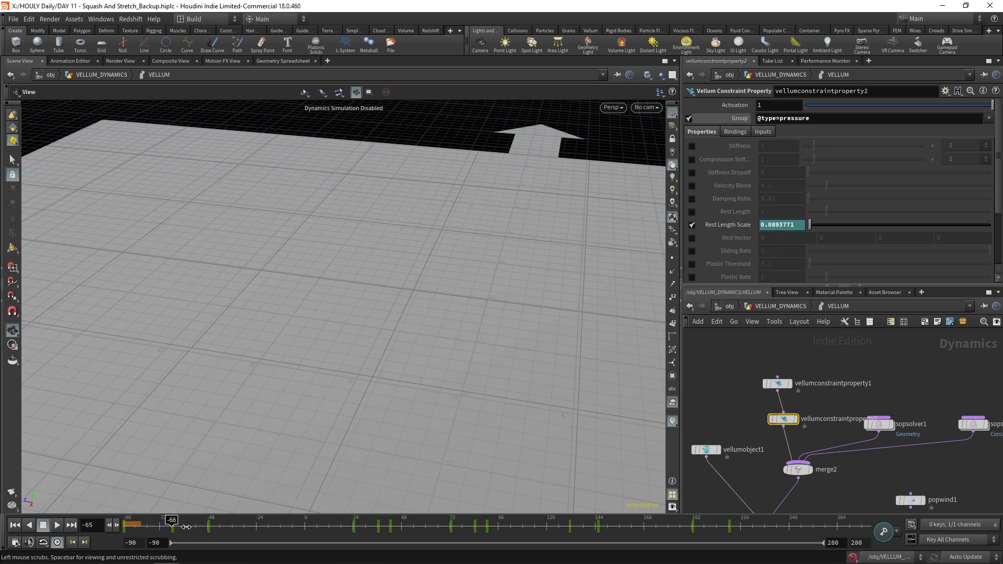
{"action": "left_click_drag", "start_coordinate": [188, 524], "coordinate": [306, 527]}
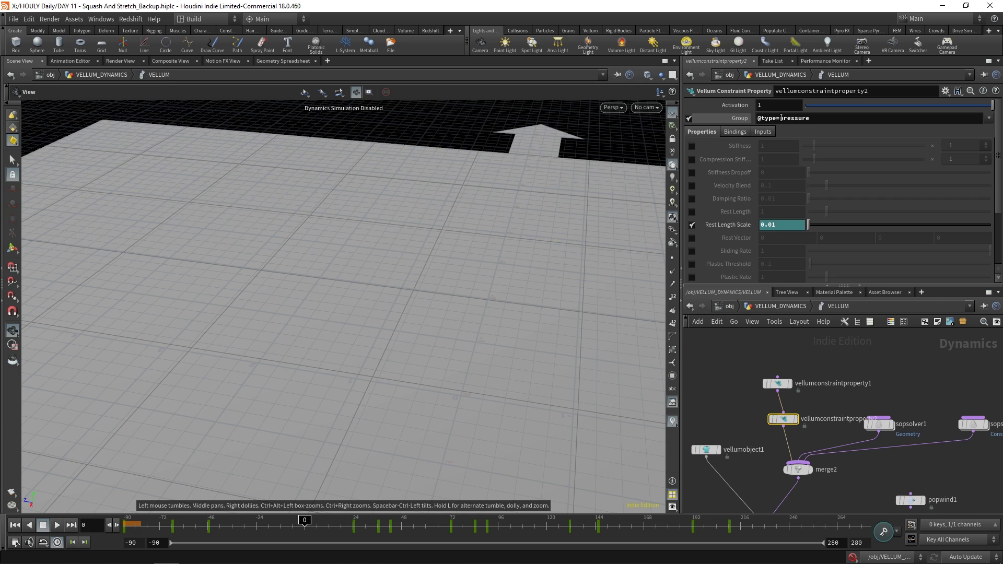
Check both constraint properties' Rest Length Scale across the frames up to 210, leaving the playhead at frame 182.
{"action": "left_click", "coordinate": [778, 383]}
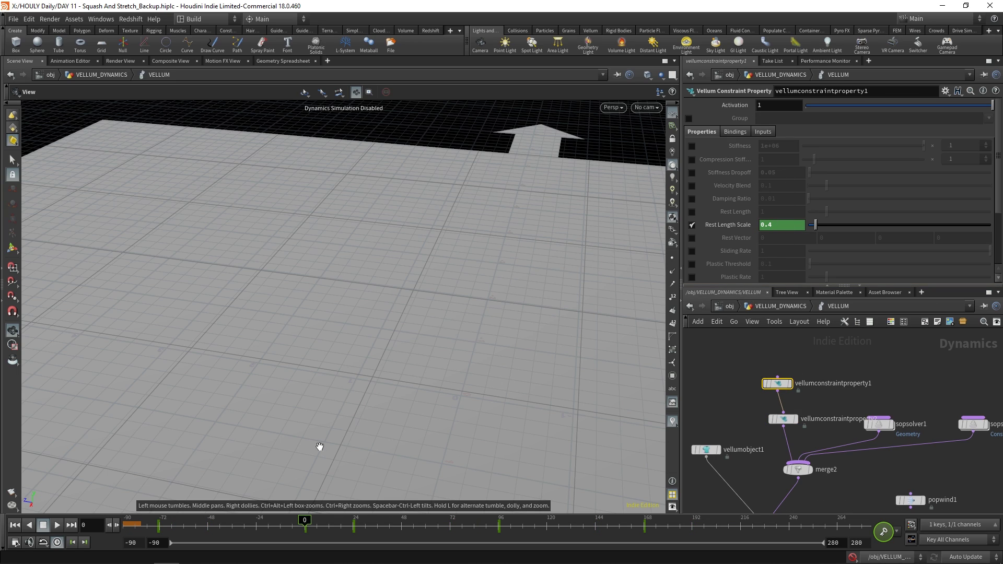
{"action": "left_click", "coordinate": [784, 419]}
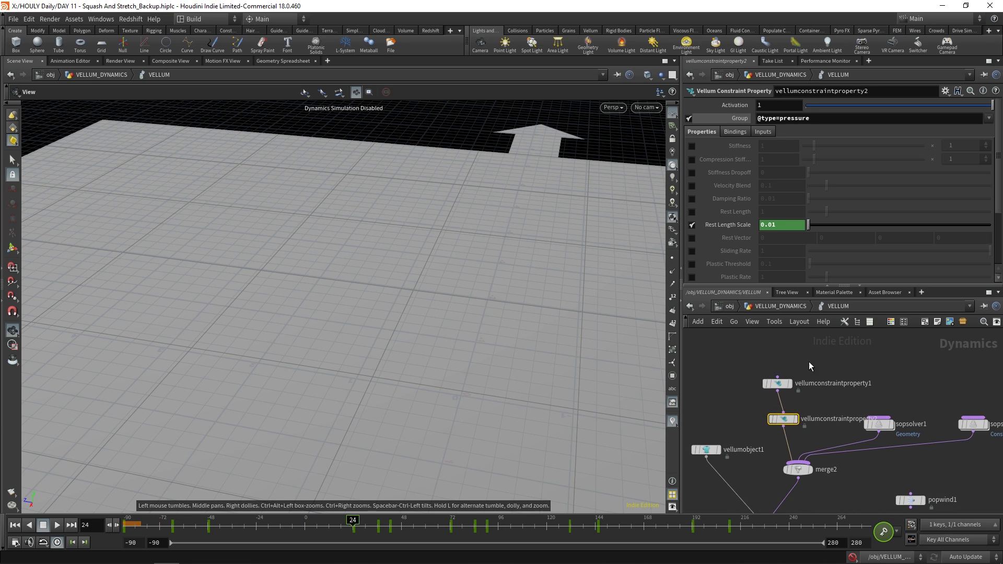
{"action": "left_click", "coordinate": [381, 522]}
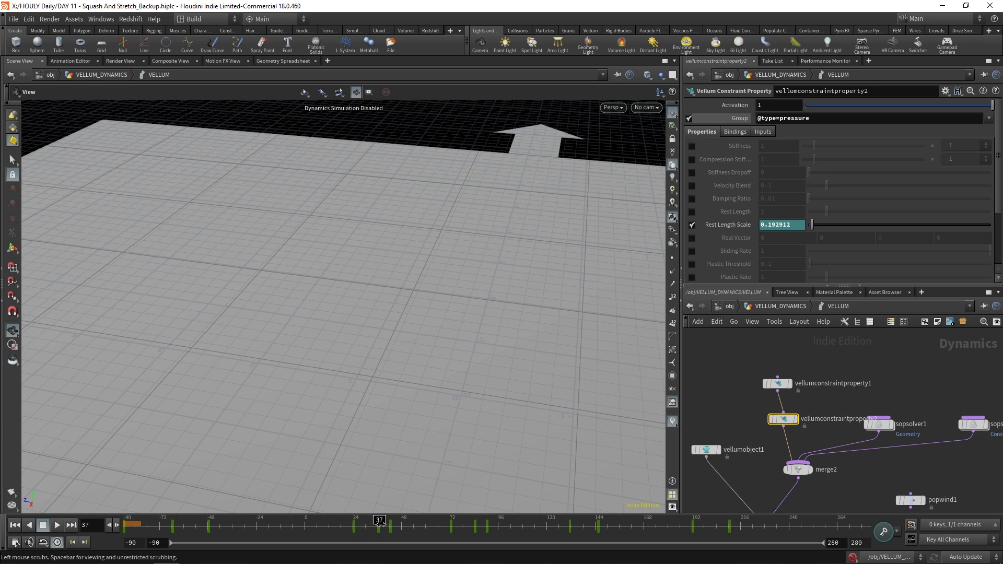
{"action": "left_click_drag", "start_coordinate": [381, 522], "coordinate": [729, 521]}
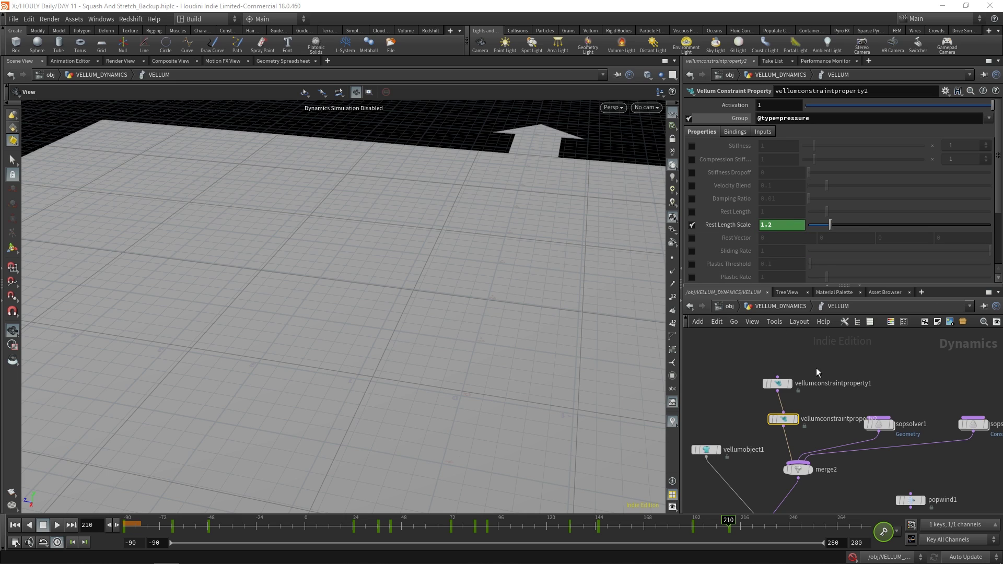
{"action": "left_click", "coordinate": [778, 385]}
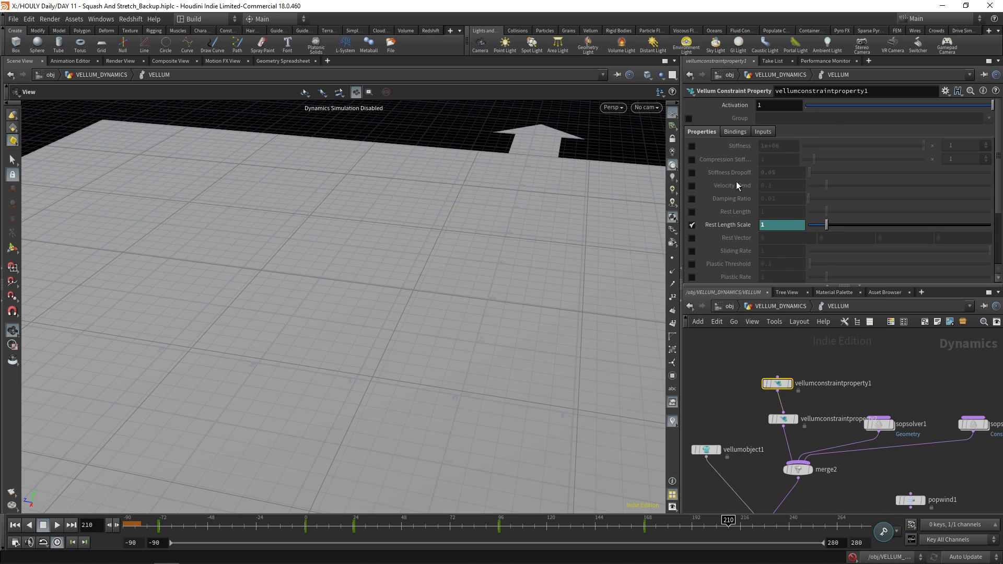
{"action": "left_click_drag", "start_coordinate": [568, 525], "coordinate": [671, 521]}
Show the vellumsolver1 node's common solver parameters.
{"action": "middle_click_drag", "start_coordinate": [870, 374], "coordinate": [811, 356]}
{"action": "scroll", "coordinate": [812, 360], "scroll_direction": "down", "scroll_amount": 2}
{"action": "left_click_drag", "start_coordinate": [823, 401], "coordinate": [851, 397]}
{"action": "scroll", "coordinate": [853, 428], "scroll_direction": "up", "scroll_amount": 2}
{"action": "left_click", "coordinate": [783, 449]}
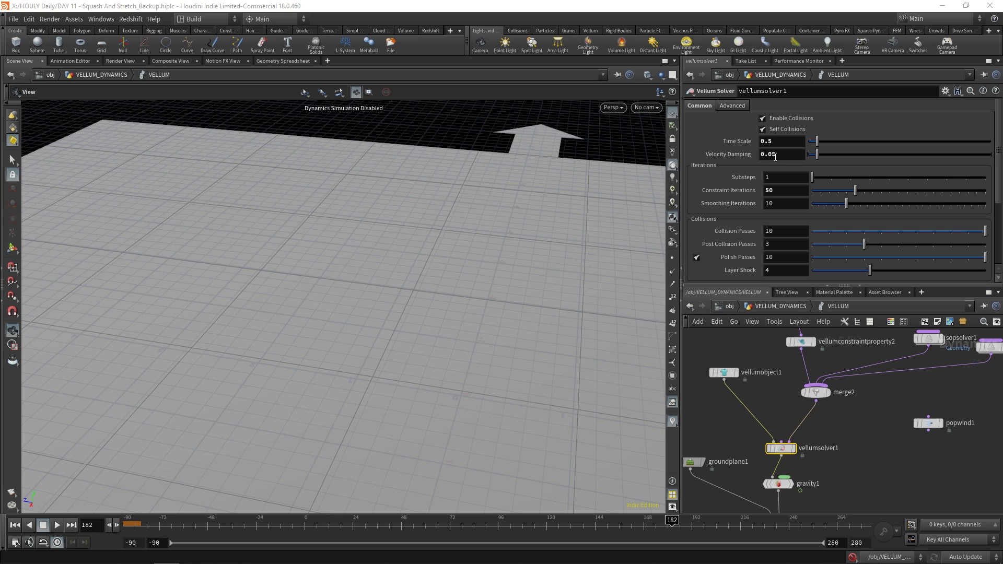
Bring the two SOP Solver nodes feeding merge2 into view and show sopsolver1's parameters.
{"action": "middle_click_drag", "start_coordinate": [890, 394], "coordinate": [840, 427]}
{"action": "scroll", "coordinate": [865, 402], "scroll_direction": "up", "scroll_amount": 2}
{"action": "middle_click_drag", "start_coordinate": [914, 402], "coordinate": [855, 422]}
{"action": "scroll", "coordinate": [855, 422], "scroll_direction": "up", "scroll_amount": 2}
{"action": "left_click_drag", "start_coordinate": [821, 382], "coordinate": [798, 385]}
{"action": "left_click_drag", "start_coordinate": [920, 389], "coordinate": [934, 381]}
{"action": "mouse_move", "coordinate": [888, 419]}
{"action": "middle_mouse_down"}
{"action": "mouse_move", "coordinate": [879, 432]}
{"action": "mouse_move", "coordinate": [892, 421]}
{"action": "middle_mouse_up"}
{"action": "scroll", "coordinate": [873, 430], "scroll_direction": "down", "scroll_amount": 2}
{"action": "scroll", "coordinate": [868, 413], "scroll_direction": "up", "scroll_amount": 2}
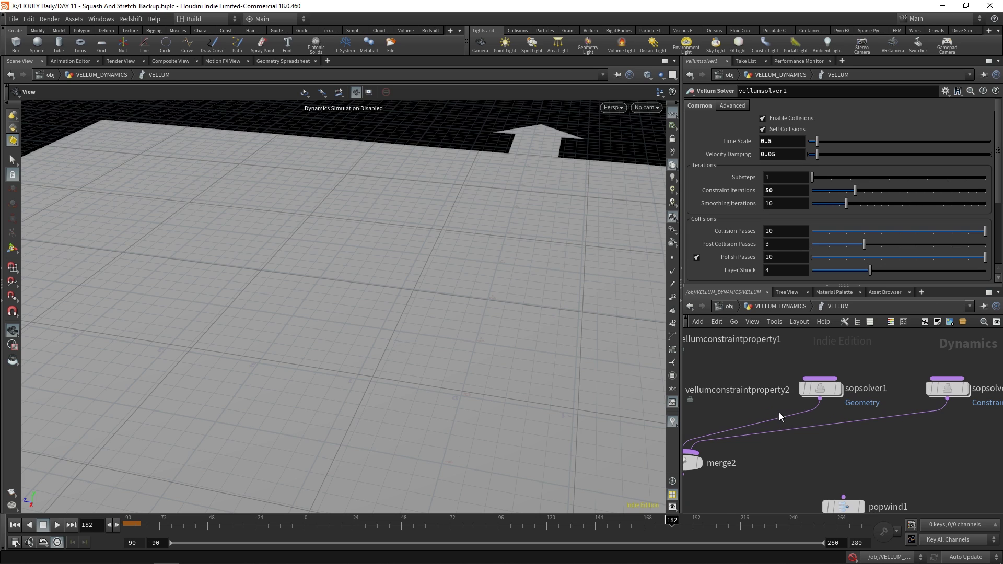
{"action": "middle_click_drag", "start_coordinate": [779, 413], "coordinate": [834, 420]}
{"action": "scroll", "coordinate": [834, 421], "scroll_direction": "down", "scroll_amount": 1}
{"action": "scroll", "coordinate": [790, 380], "scroll_direction": "down", "scroll_amount": 2}
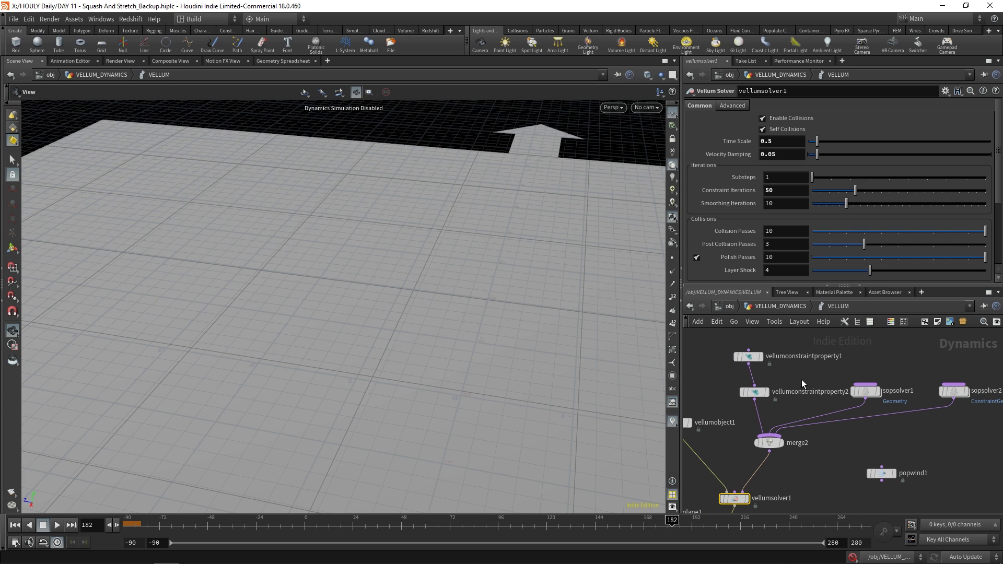
{"action": "middle_click_drag", "start_coordinate": [876, 440], "coordinate": [824, 463]}
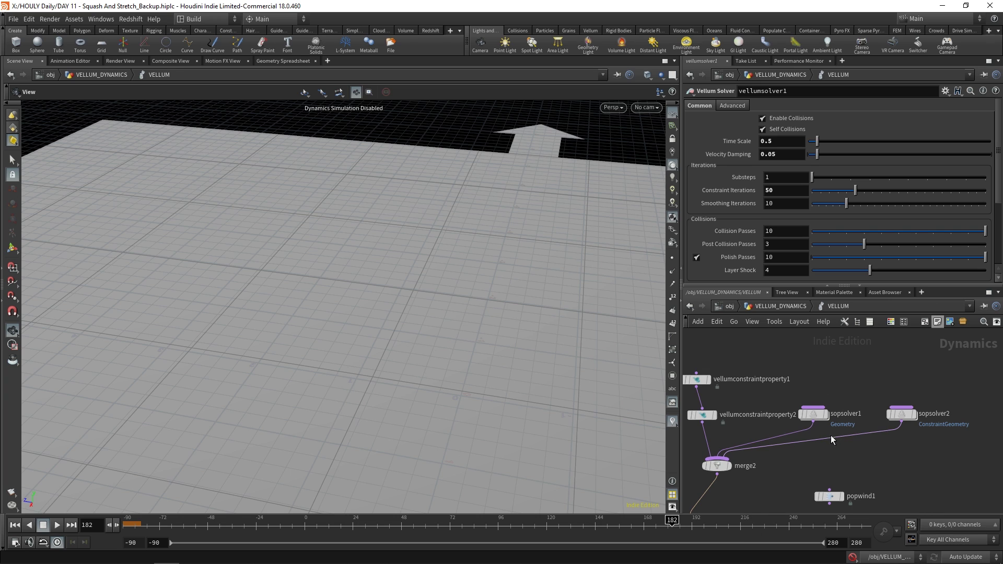
{"action": "left_click", "coordinate": [815, 415]}
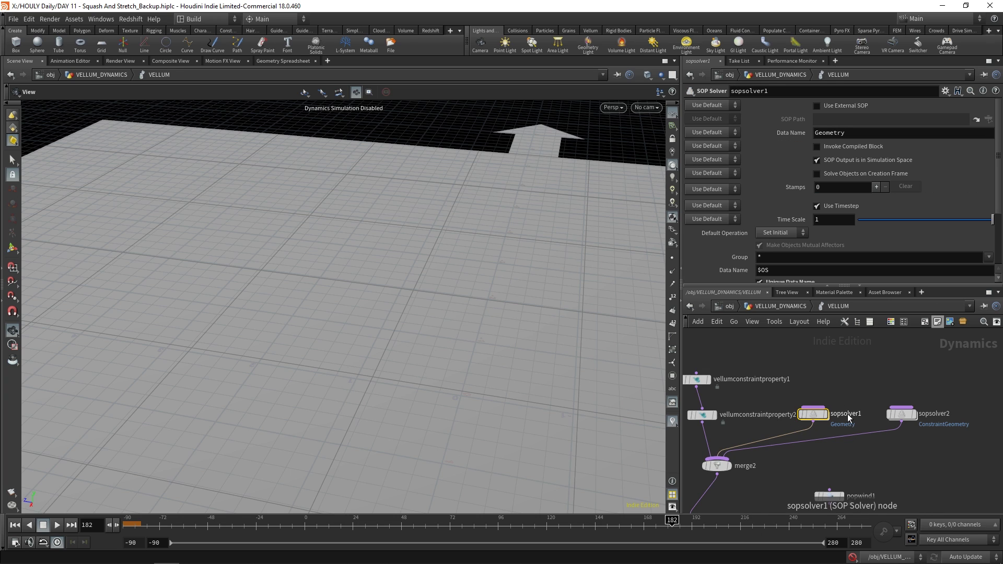
Add a new SOP Solver node above the two existing ones, and delete it.
{"action": "key", "text": "Tab"}
{"action": "type", "text": "sop"}
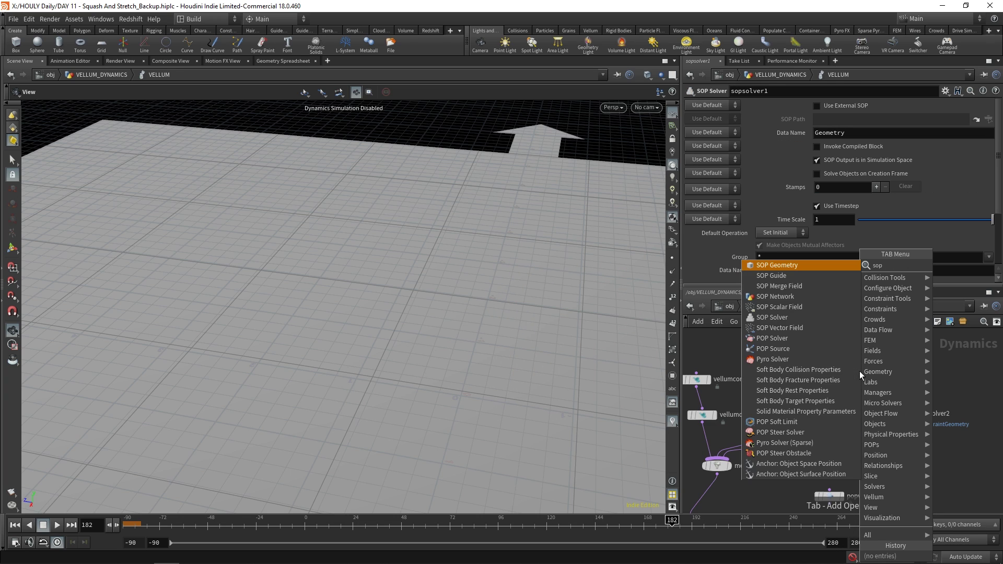
{"action": "key", "text": "Return"}
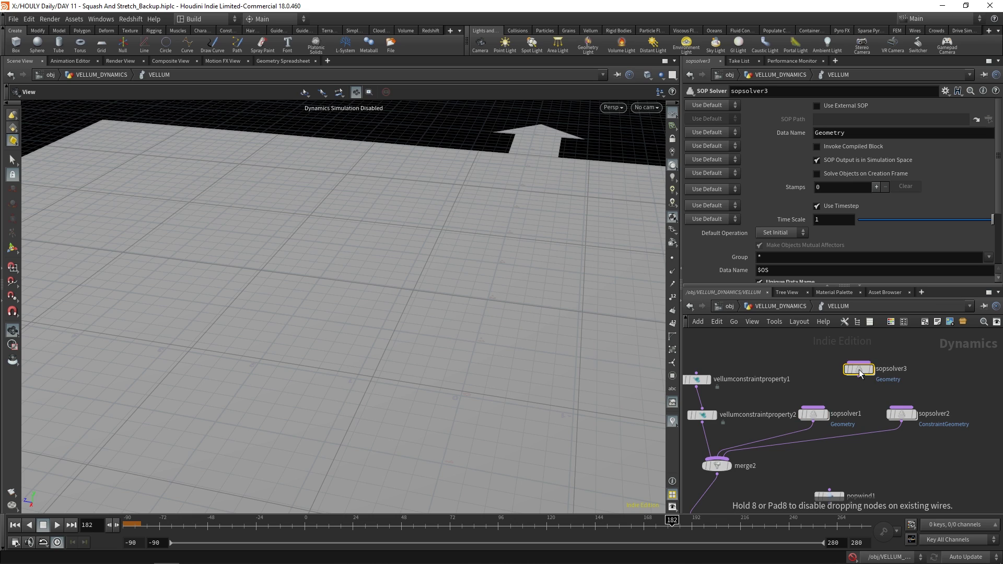
{"action": "left_click", "coordinate": [860, 371]}
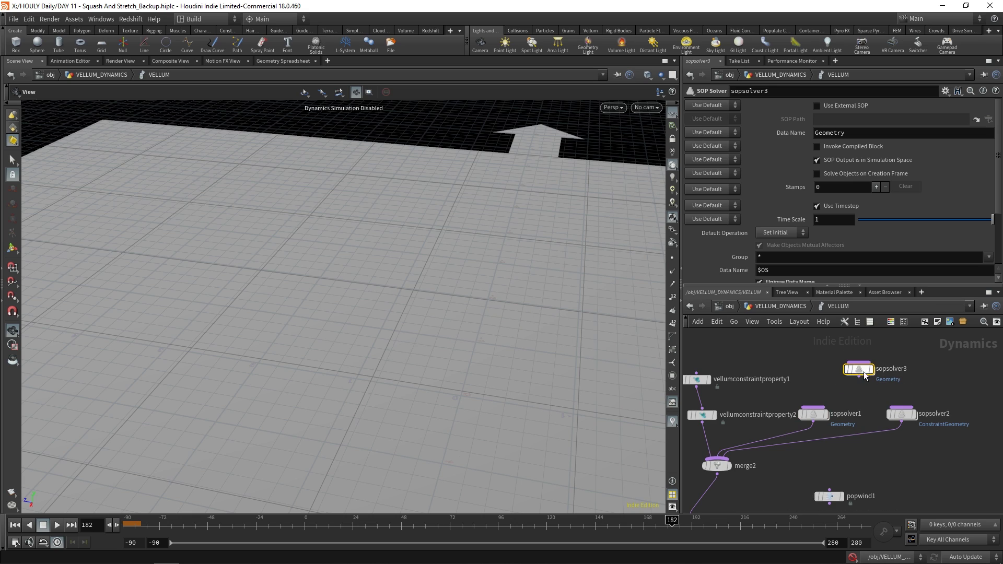
{"action": "key", "text": "Delete"}
Compare the Data Name settings of sopsolver1 and sopsolver2.
{"action": "left_click", "coordinate": [815, 416]}
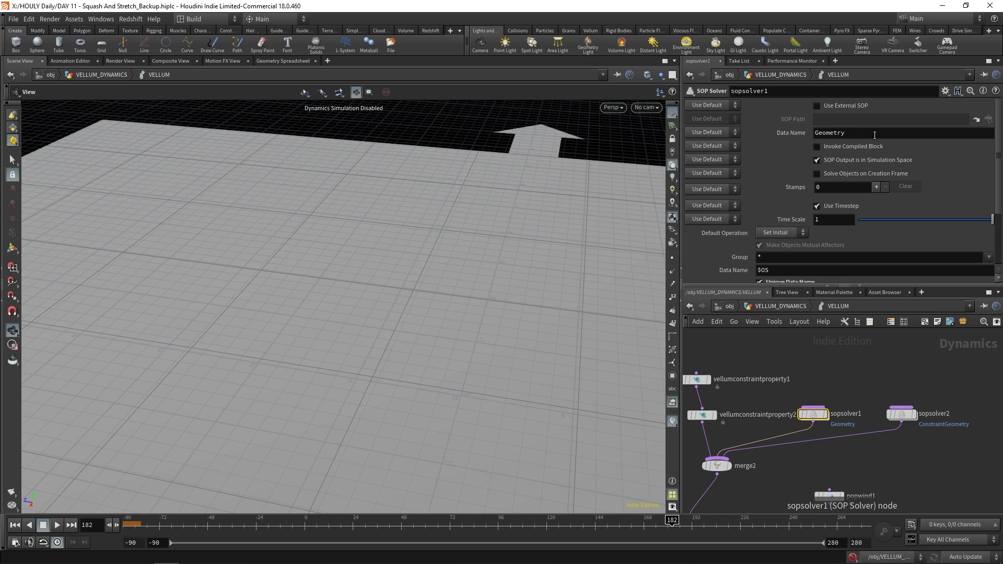
{"action": "left_click", "coordinate": [901, 414]}
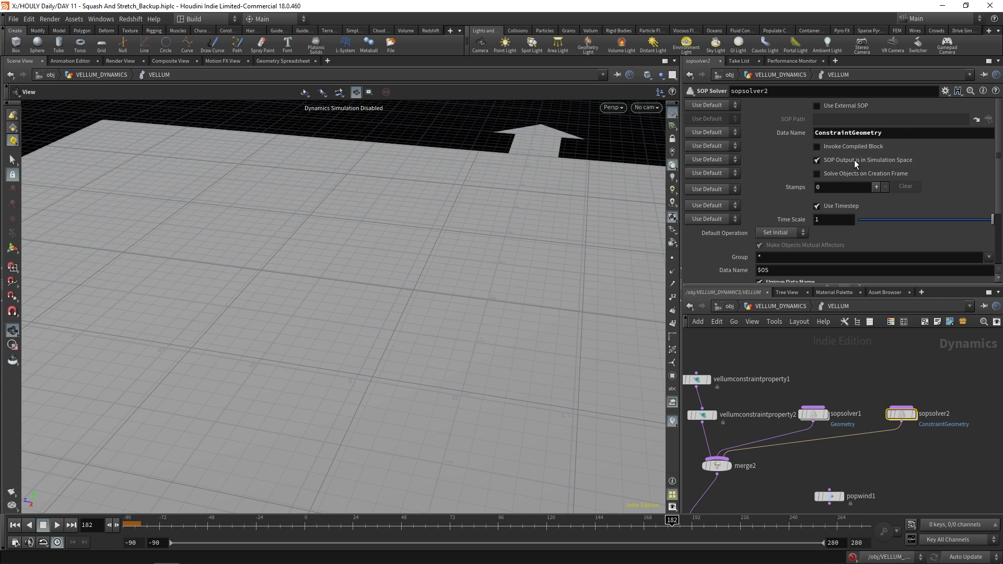
Return to the first frame, enter sopsolver1 and display its dop_geometry node.
{"action": "left_click", "coordinate": [14, 525]}
{"action": "double_click", "coordinate": [809, 417]}
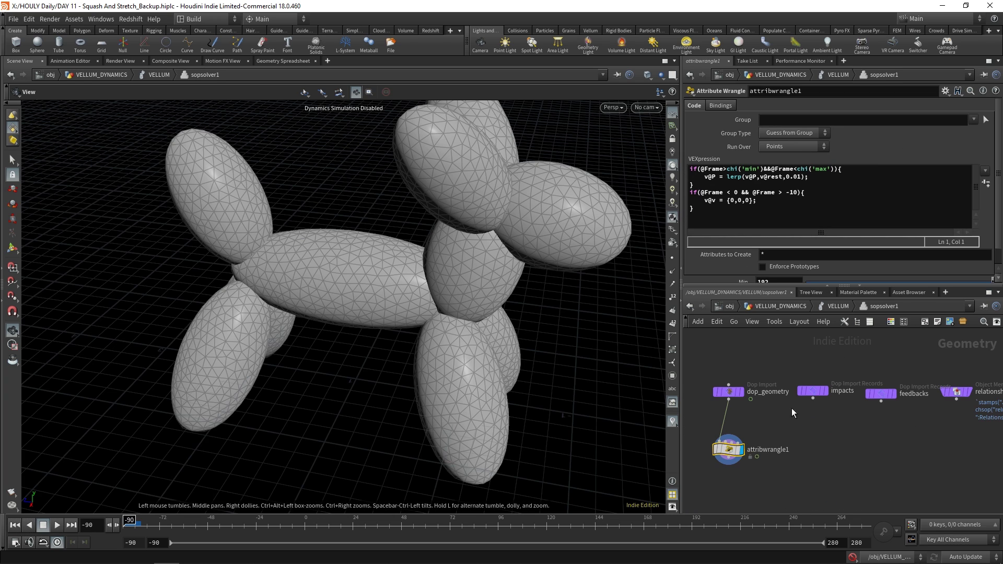
{"action": "left_click", "coordinate": [737, 392]}
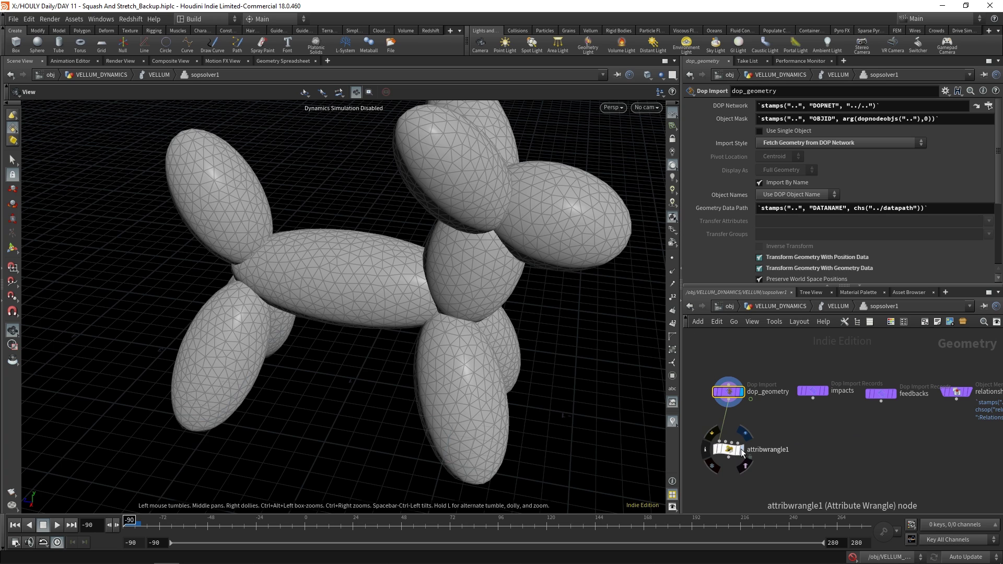
Look inside sopsolver2, return to sopsolver1 and show the parameters of its attribwrangle1.
{"action": "left_click", "coordinate": [825, 306]}
{"action": "double_click", "coordinate": [902, 415]}
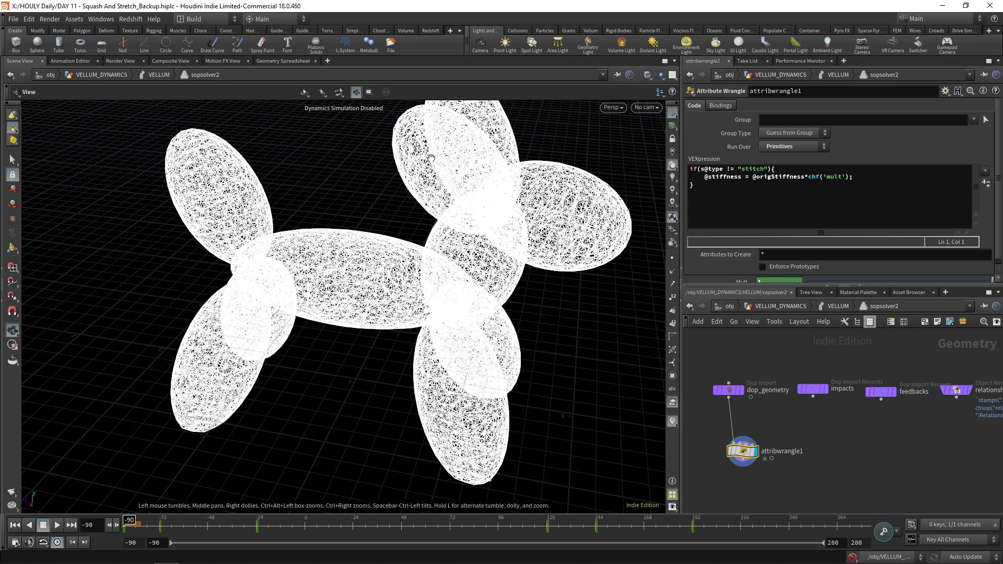
{"action": "left_click", "coordinate": [837, 75]}
{"action": "double_click", "coordinate": [810, 417]}
{"action": "left_click", "coordinate": [727, 450]}
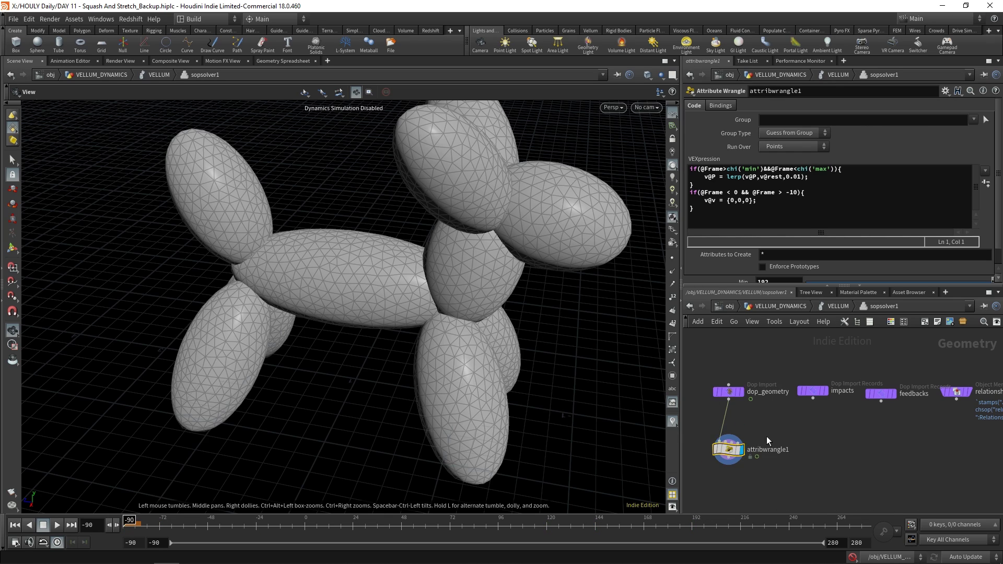
Examine the sopsolver1 wrangle's lerp to the rest position, its Min and Max frames, and the velocity reset.
{"action": "middle_click_drag", "start_coordinate": [778, 432], "coordinate": [819, 433]}
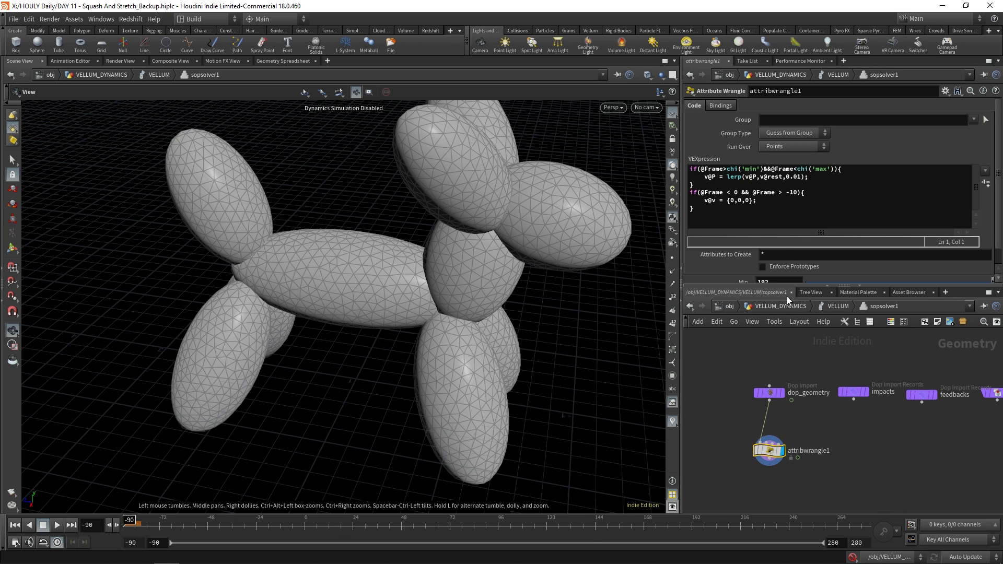
{"action": "left_click_drag", "start_coordinate": [725, 177], "coordinate": [806, 177]}
{"action": "left_click", "coordinate": [763, 177]}
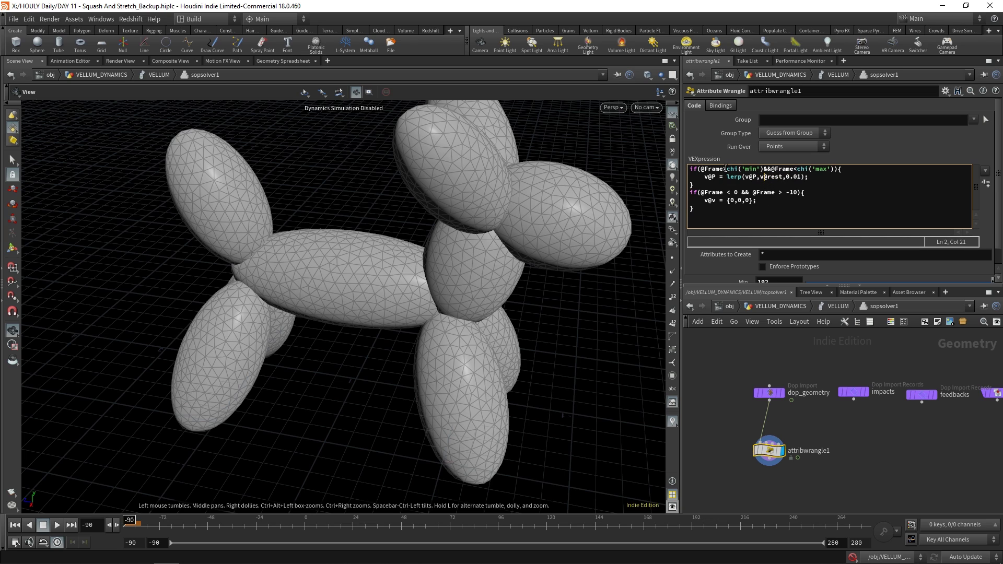
{"action": "scroll", "coordinate": [725, 197], "scroll_direction": "down", "scroll_amount": 1}
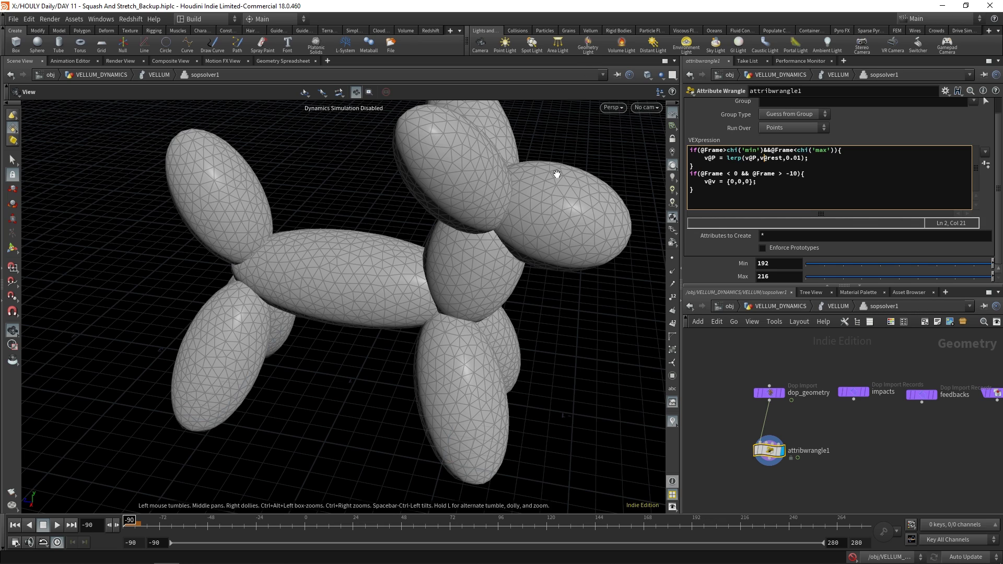
{"action": "left_click_drag", "start_coordinate": [705, 181], "coordinate": [757, 181]}
{"action": "left_click", "coordinate": [763, 183]}
{"action": "left_click", "coordinate": [773, 173]}
Enter sopsolver2 and examine the condition in its attribwrangle1 that excludes the "stitch" constraint type.
{"action": "left_click", "coordinate": [834, 307]}
{"action": "double_click", "coordinate": [900, 414]}
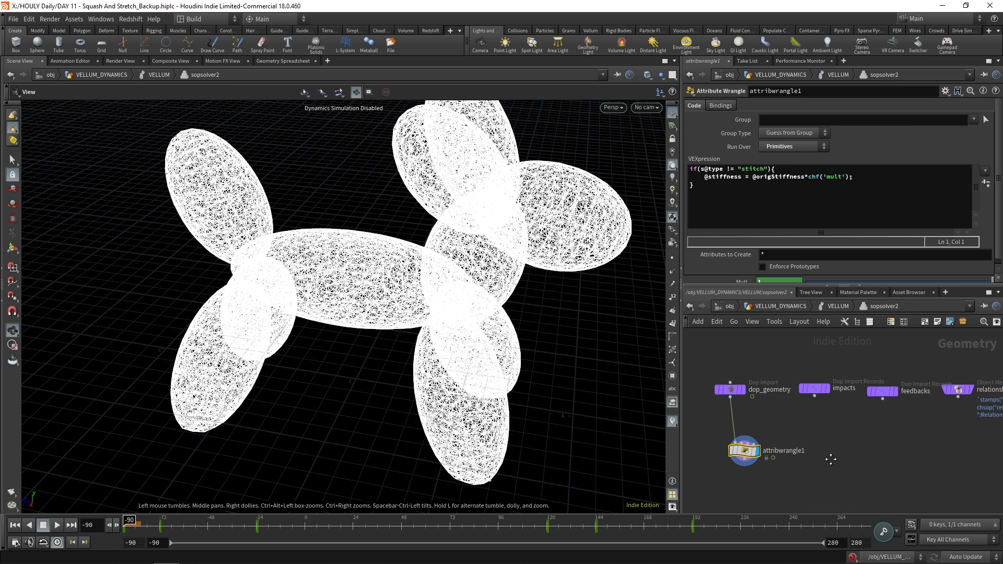
{"action": "scroll", "coordinate": [748, 267], "scroll_direction": "down", "scroll_amount": 1}
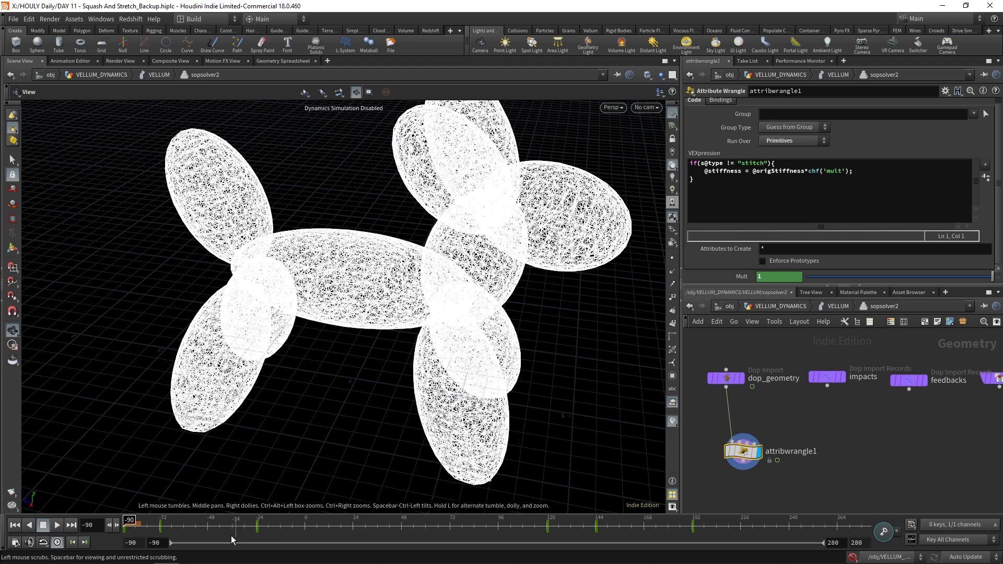
{"action": "left_click_drag", "start_coordinate": [690, 162], "coordinate": [778, 163]}
{"action": "left_click", "coordinate": [777, 163]}
{"action": "left_click", "coordinate": [746, 164]}
{"action": "left_click_drag", "start_coordinate": [737, 163], "coordinate": [769, 162]}
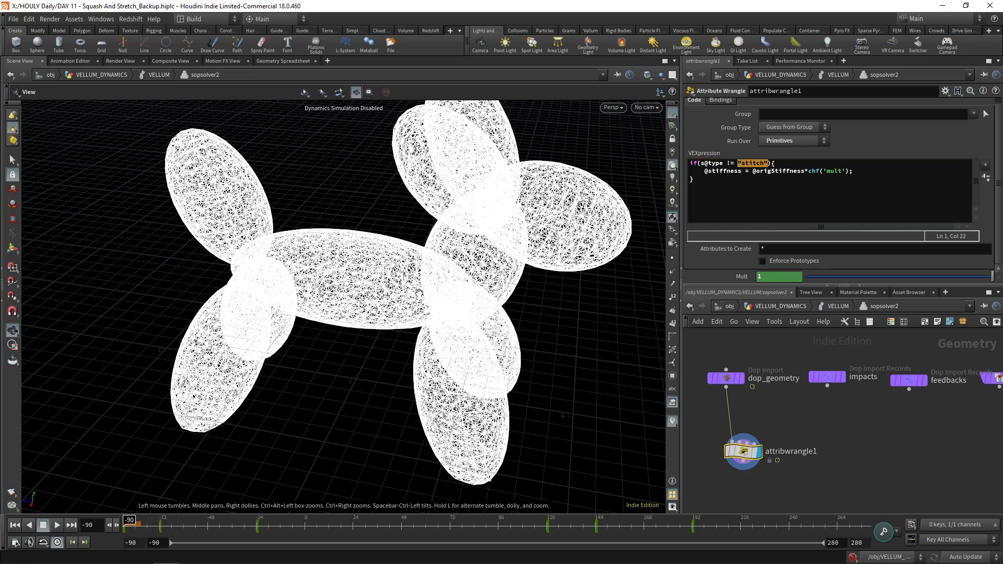
{"action": "left_click_drag", "start_coordinate": [410, 312], "coordinate": [435, 360]}
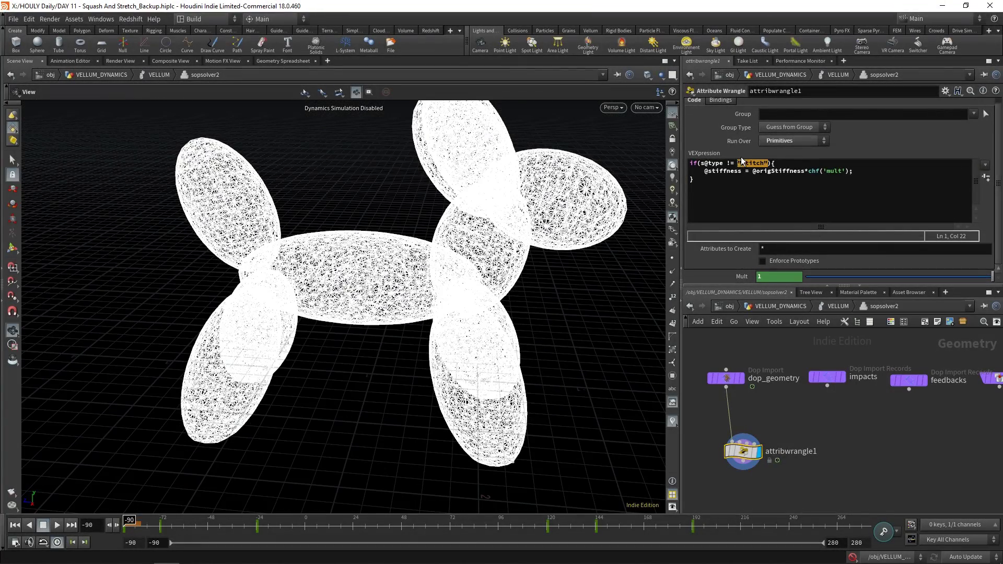
{"action": "left_click_drag", "start_coordinate": [741, 163], "coordinate": [764, 163]}
{"action": "left_click", "coordinate": [788, 164]}
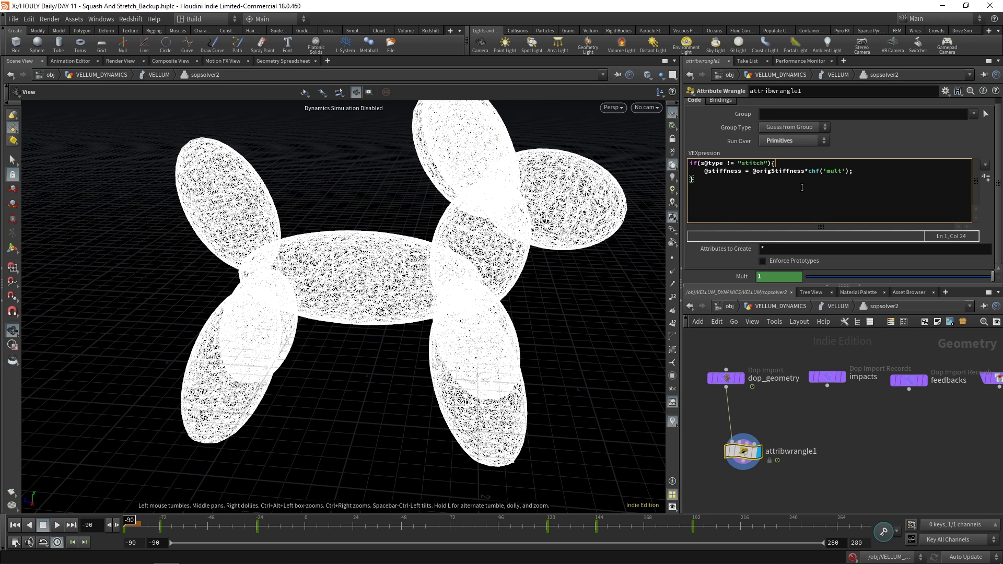
Examine the wrangle's stiffness expression and check the animated Mult value at frames -72 and 222.
{"action": "left_click", "coordinate": [709, 176]}
{"action": "left_click_drag", "start_coordinate": [705, 171], "coordinate": [851, 171]}
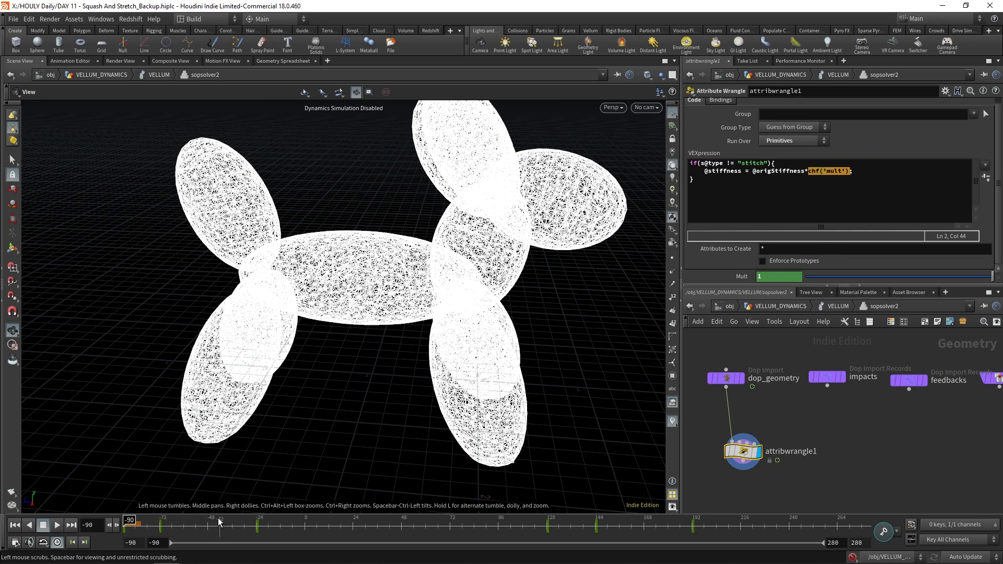
{"action": "left_click_drag", "start_coordinate": [129, 520], "coordinate": [163, 519]}
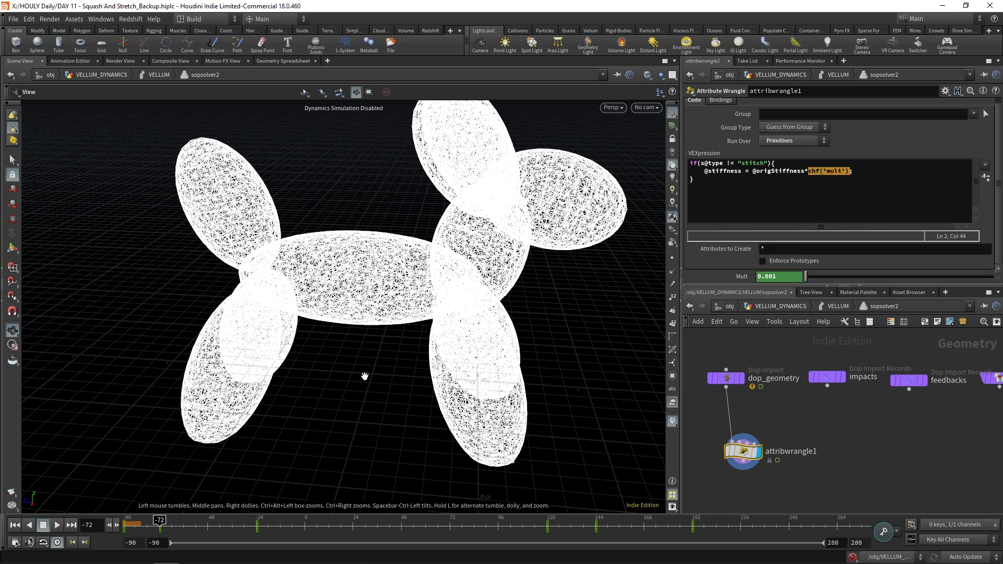
{"action": "left_click_drag", "start_coordinate": [510, 520], "coordinate": [752, 519]}
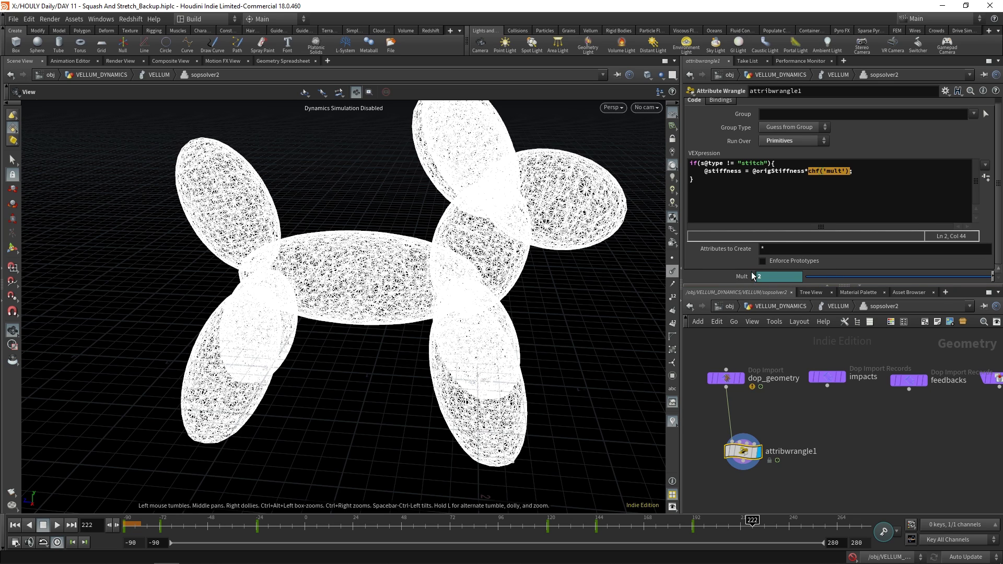
Leave the DOP network for DOG_GEO and view the cached vellumio1 simulation around frame 0.
{"action": "key", "text": "u"}
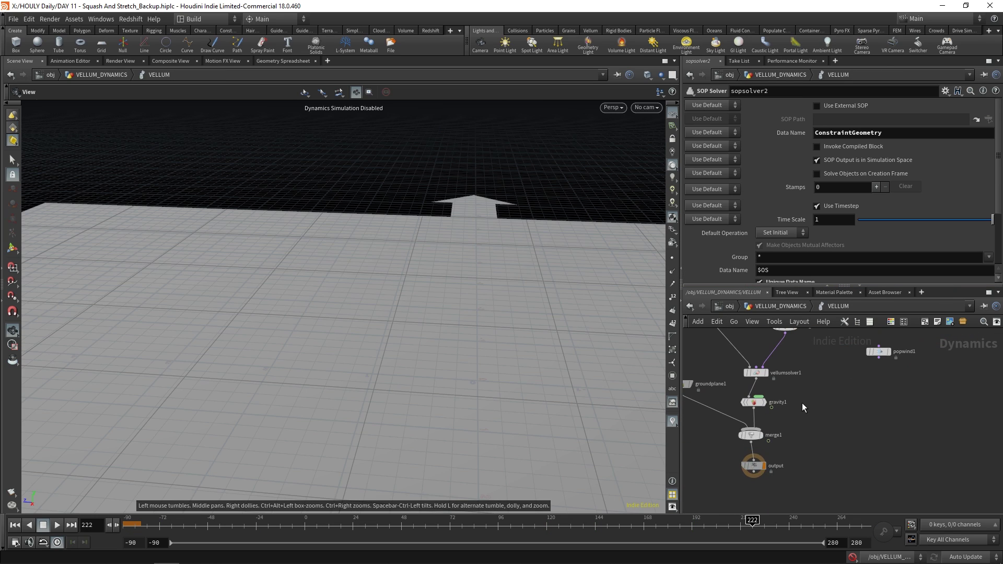
{"action": "key", "text": "u"}
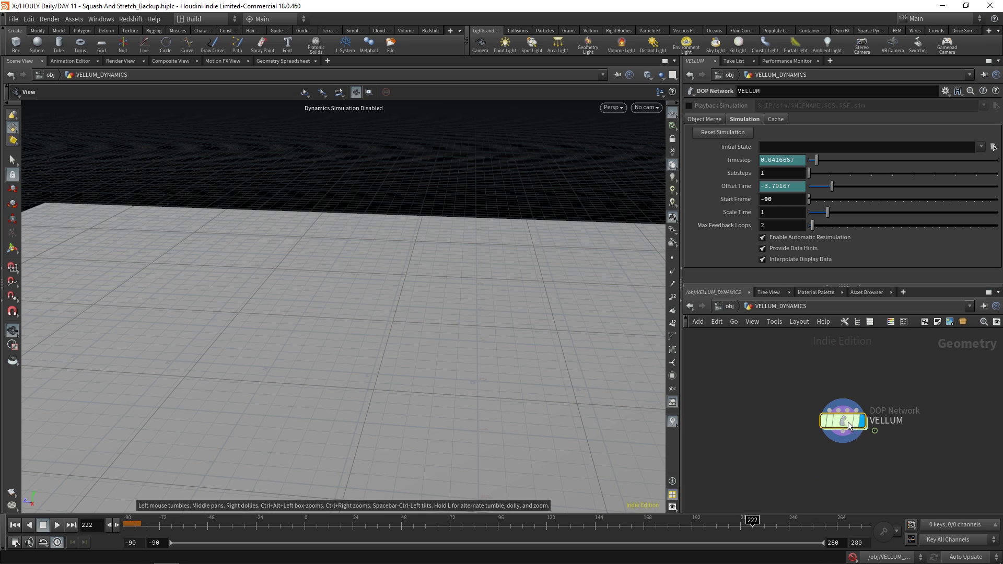
{"action": "key", "text": "u"}
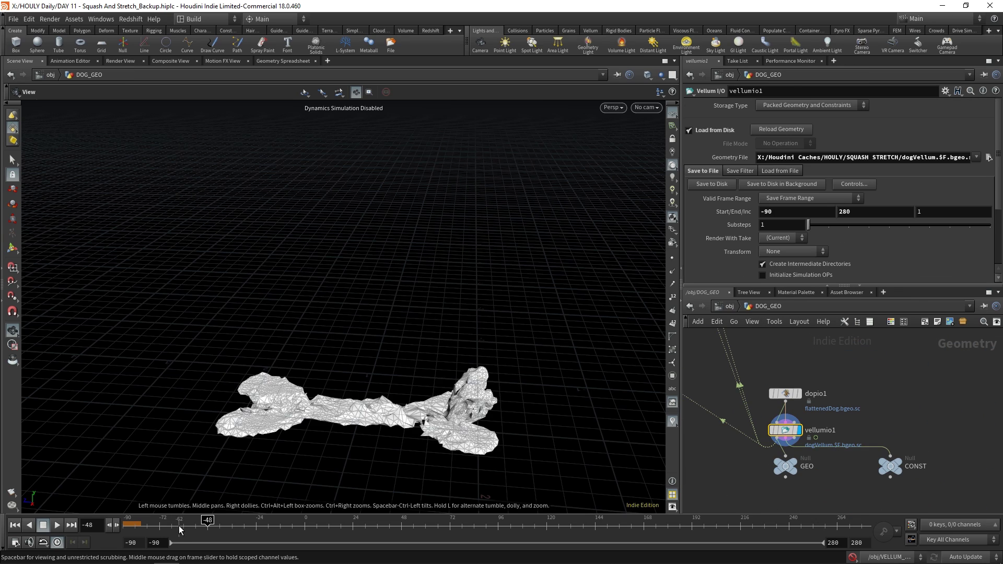
{"action": "left_click_drag", "start_coordinate": [128, 520], "coordinate": [196, 521]}
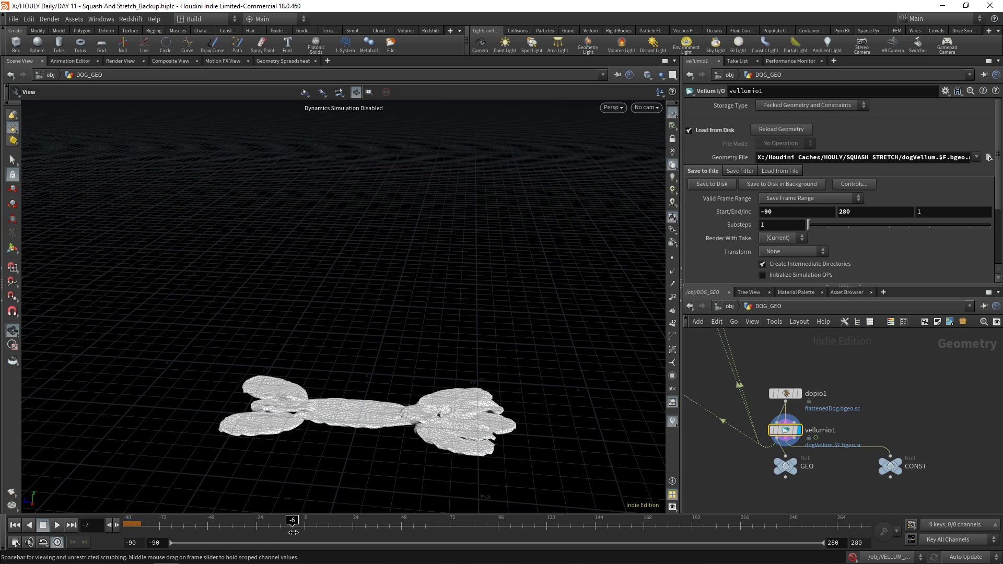
{"action": "left_click_drag", "start_coordinate": [294, 532], "coordinate": [296, 531]}
{"action": "left_click_drag", "start_coordinate": [443, 410], "coordinate": [442, 376]}
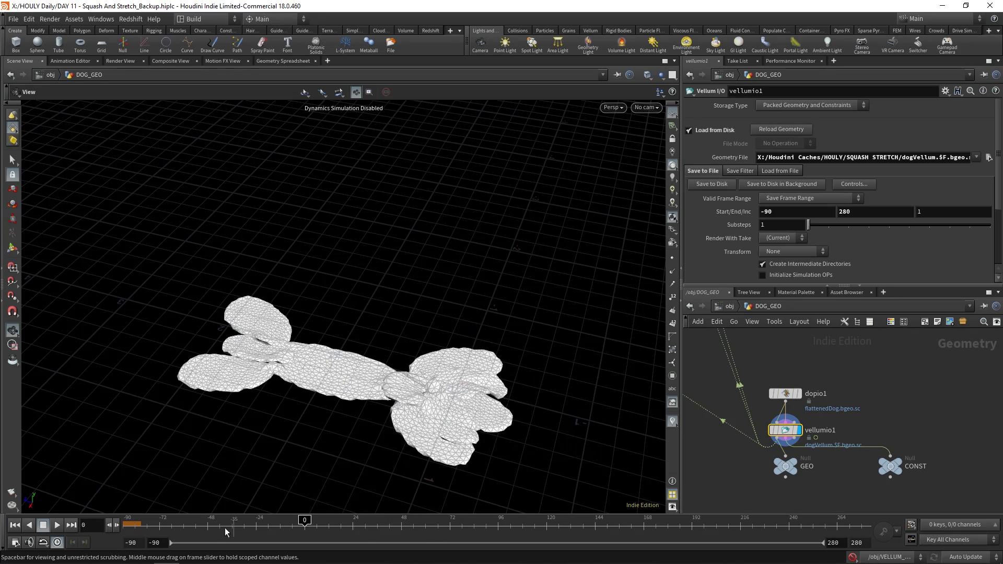
Set the playback range to start at frame 1, play the cached simulation, and stop at frame 180.
{"action": "type", "text": "1"}
{"action": "key", "text": "Return"}
{"action": "left_click", "coordinate": [58, 526]}
{"action": "mouse_move", "coordinate": [431, 397]}
{"action": "left_mouse_down"}
{"action": "mouse_move", "coordinate": [435, 344]}
{"action": "mouse_move", "coordinate": [433, 387]}
{"action": "left_mouse_up"}
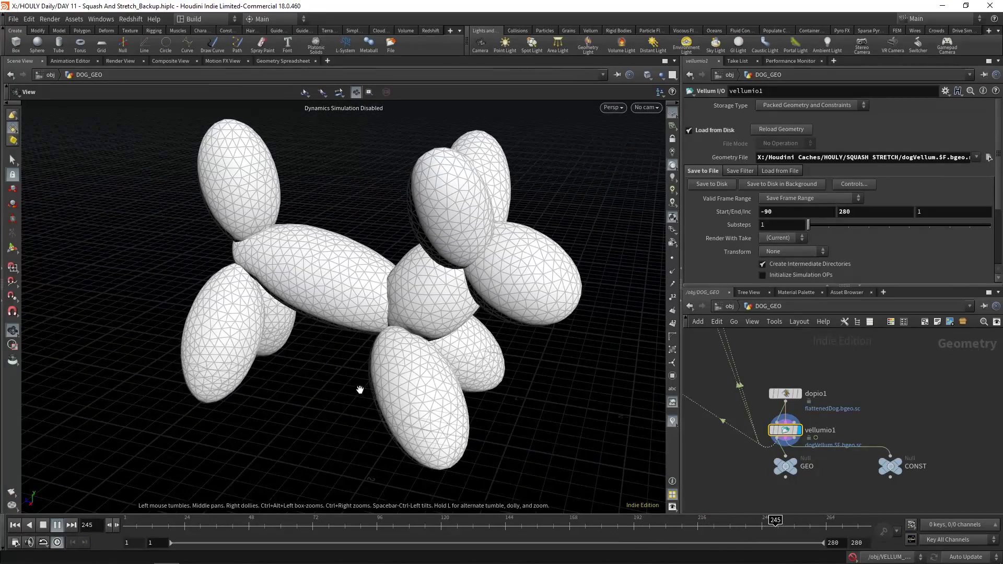
{"action": "left_click", "coordinate": [45, 528]}
{"action": "left_click_drag", "start_coordinate": [173, 522], "coordinate": [601, 521]}
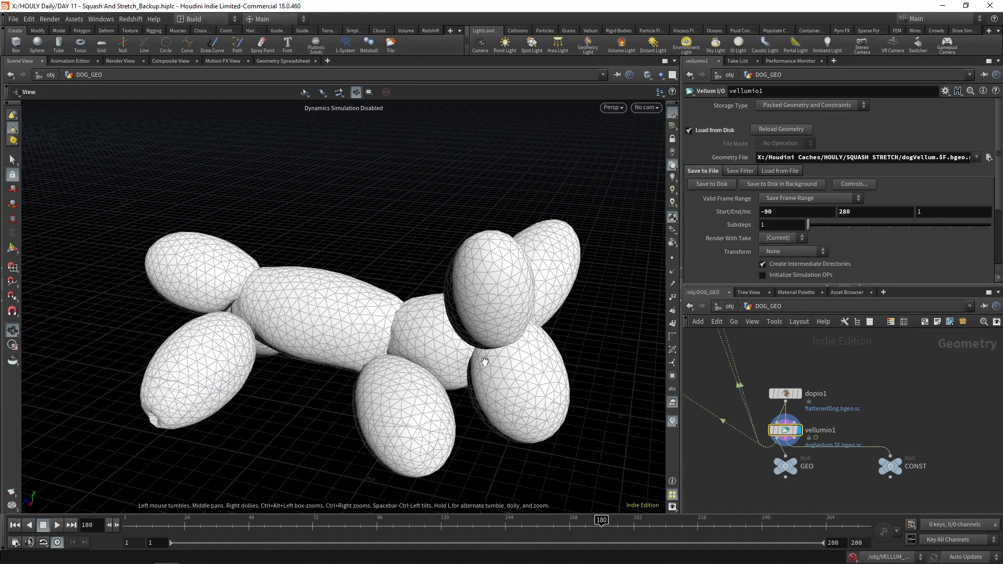
Go back to the object level, enter DOG_GEOMETRY and display its GEO_OUT node.
{"action": "key", "text": "u"}
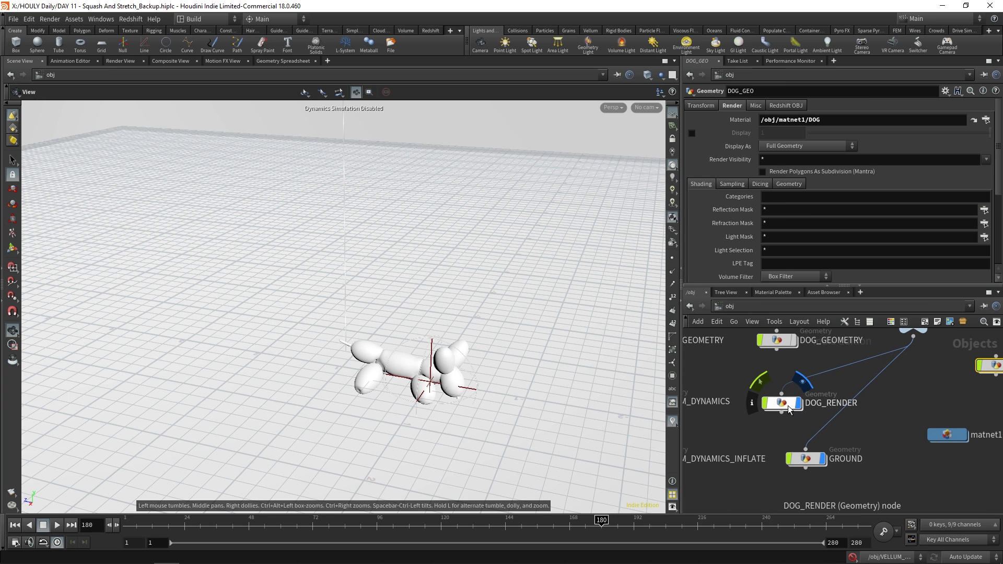
{"action": "middle_click_drag", "start_coordinate": [776, 405], "coordinate": [747, 425]}
{"action": "left_click", "coordinate": [745, 366]}
{"action": "double_click", "coordinate": [745, 365]}
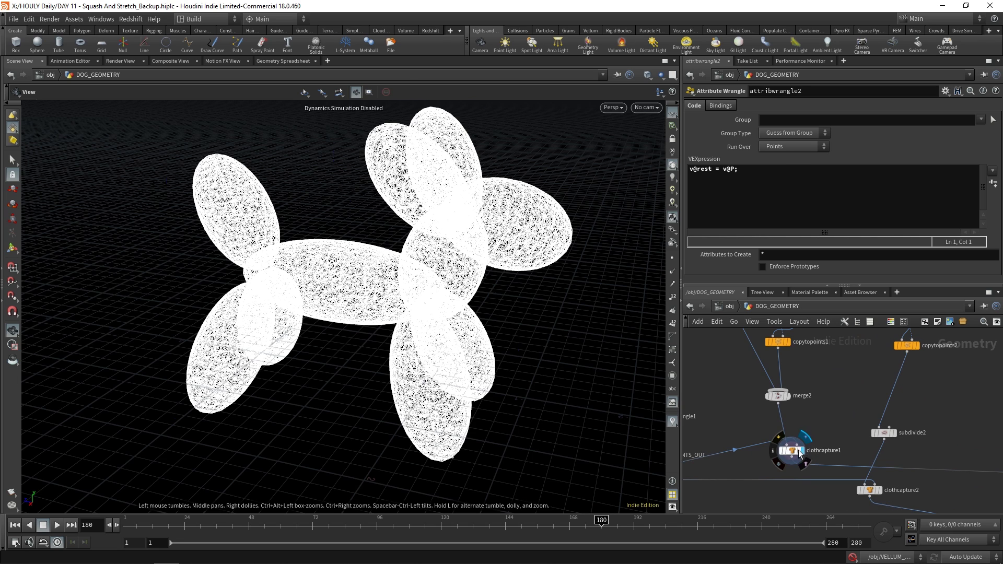
{"action": "left_click", "coordinate": [802, 451]}
{"action": "left_click", "coordinate": [792, 450]}
{"action": "middle_click_drag", "start_coordinate": [704, 443], "coordinate": [851, 411]}
{"action": "left_click", "coordinate": [730, 434]}
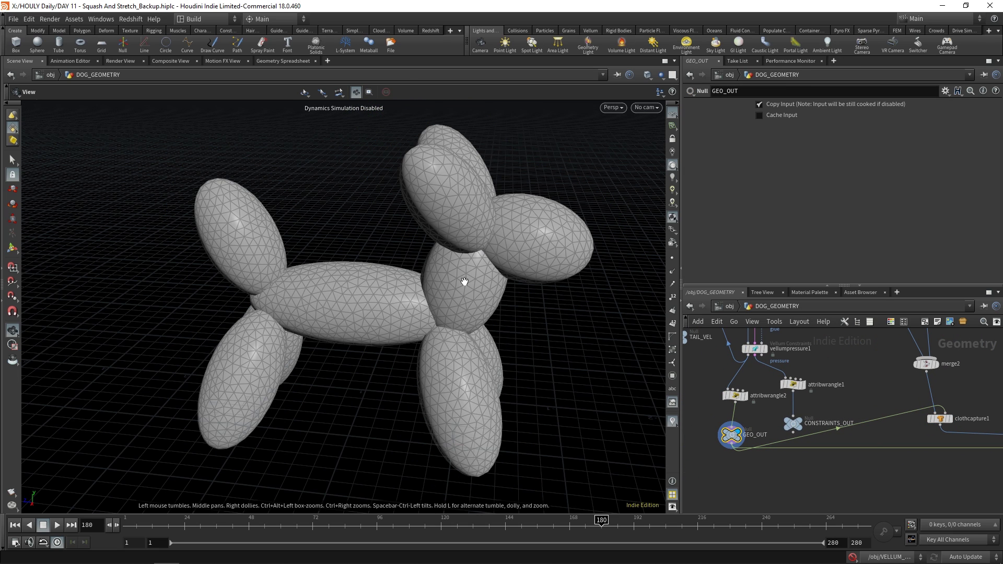
Display merge2 and view the dense balloon dog mesh from the front and side.
{"action": "middle_click_drag", "start_coordinate": [934, 370], "coordinate": [790, 459]}
{"action": "left_click", "coordinate": [792, 455]}
{"action": "left_click_drag", "start_coordinate": [590, 308], "coordinate": [355, 282]}
{"action": "left_click_drag", "start_coordinate": [543, 296], "coordinate": [659, 339]}
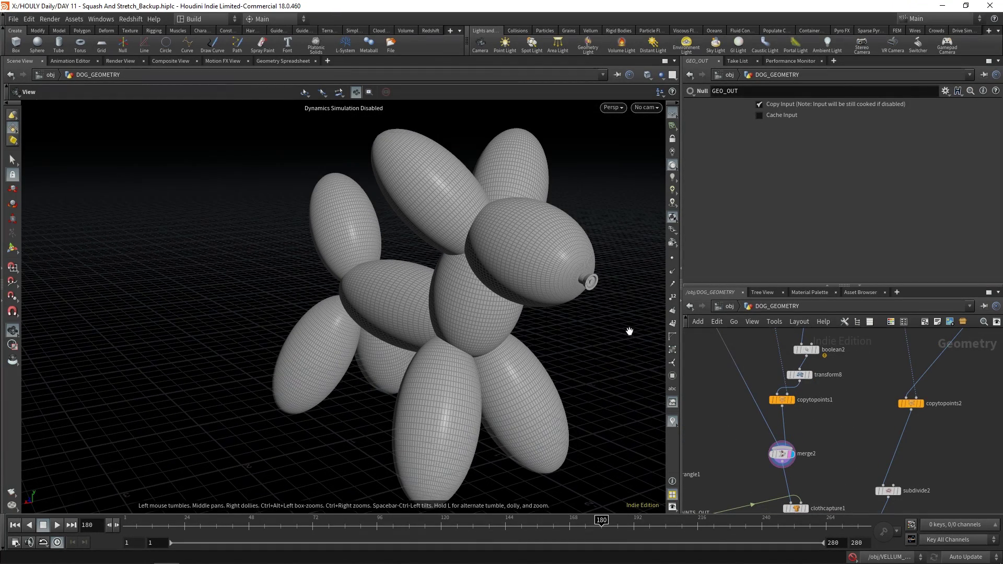
Display clothcapture1 and inspect its capture around the dog's balloons and nose knot up close.
{"action": "scroll", "coordinate": [855, 334], "scroll_direction": "down", "scroll_amount": 3}
{"action": "middle_click_drag", "start_coordinate": [855, 334], "coordinate": [849, 308]}
{"action": "scroll", "coordinate": [803, 392], "scroll_direction": "up", "scroll_amount": 2}
{"action": "scroll", "coordinate": [804, 408], "scroll_direction": "up", "scroll_amount": 2}
{"action": "left_click", "coordinate": [807, 402]}
{"action": "left_click", "coordinate": [793, 415]}
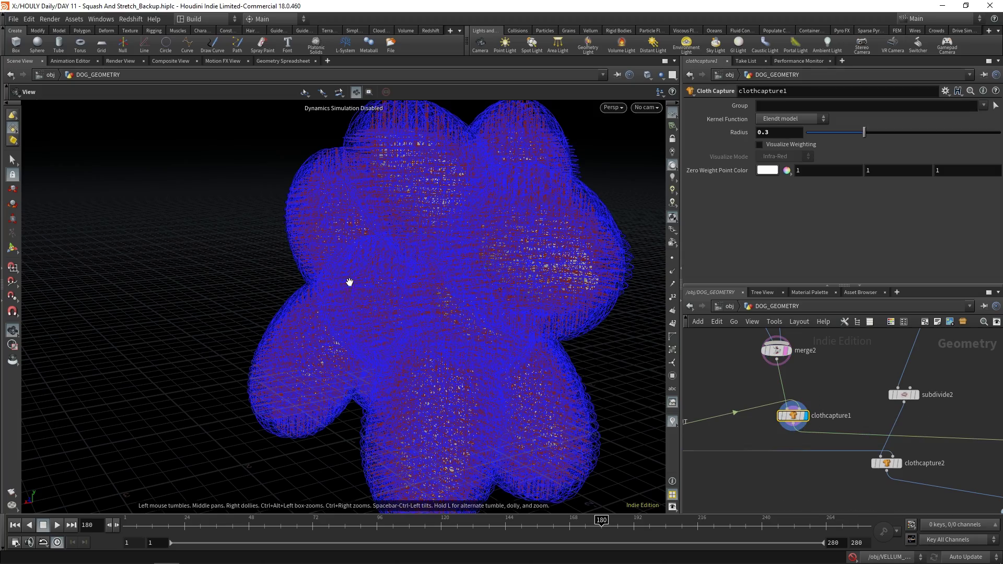
{"action": "left_click_drag", "start_coordinate": [349, 282], "coordinate": [528, 128]}
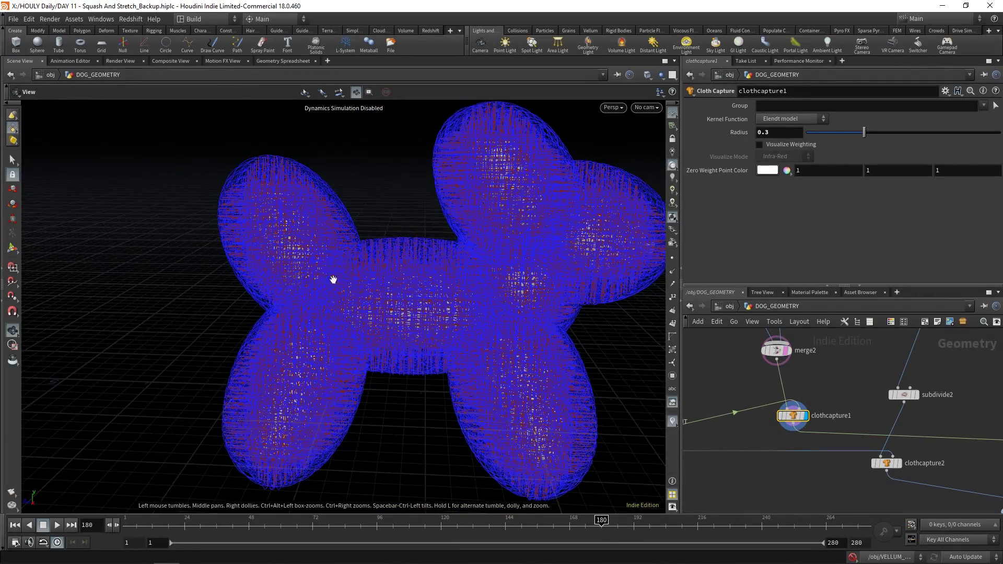
{"action": "scroll", "coordinate": [256, 214], "scroll_direction": "up", "scroll_amount": 10}
{"action": "right_click_drag", "start_coordinate": [280, 242], "coordinate": [290, 298]}
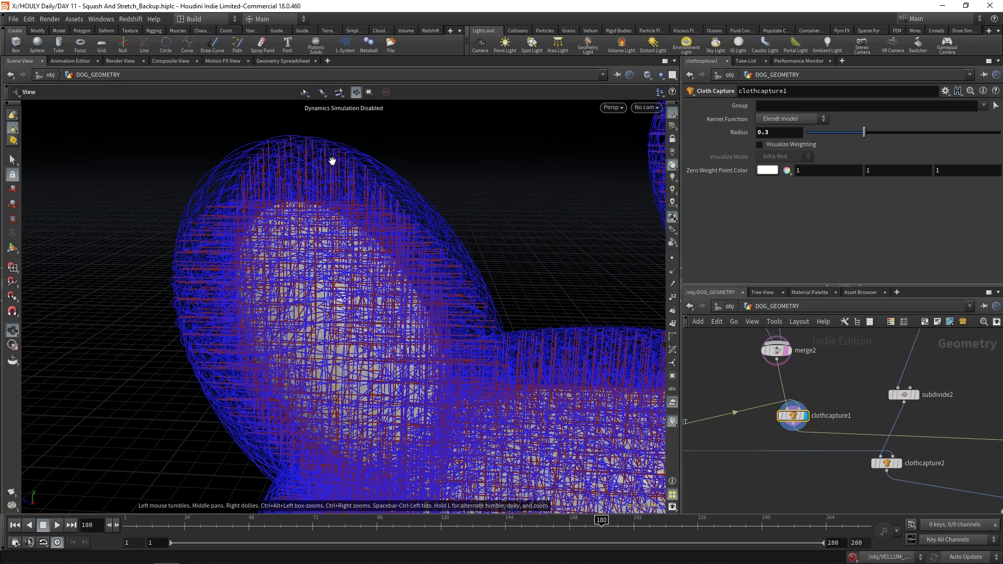
{"action": "left_click_drag", "start_coordinate": [281, 250], "coordinate": [445, 272]}
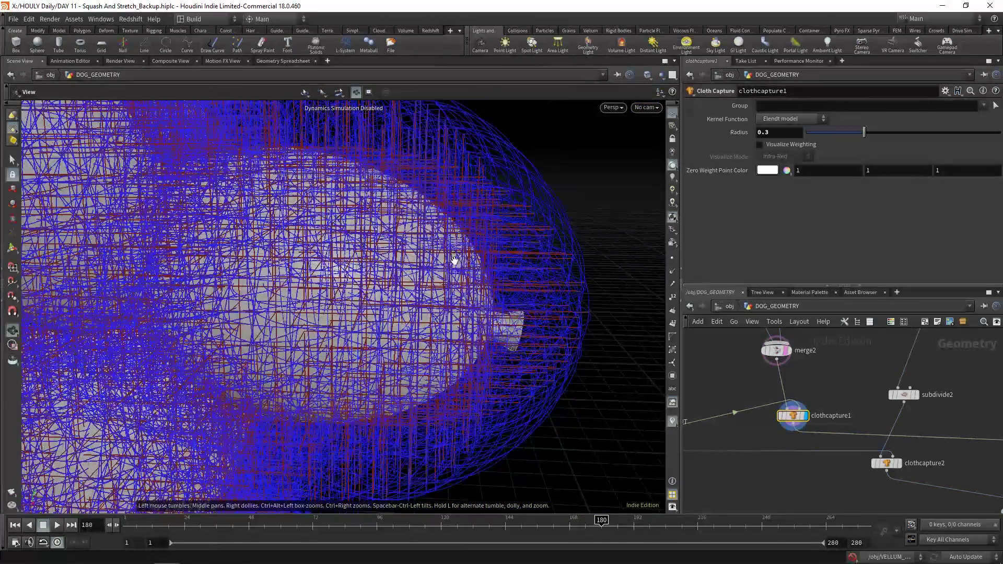
Examine the two cloth capture branches running from merge2 and subdivide2 down to their output nulls.
{"action": "middle_click_drag", "start_coordinate": [760, 449], "coordinate": [885, 423]}
{"action": "middle_click_drag", "start_coordinate": [828, 433], "coordinate": [933, 414]}
{"action": "left_click", "coordinate": [777, 381]}
{"action": "key", "text": "Escape"}
{"action": "left_click", "coordinate": [776, 381]}
{"action": "key", "text": "Escape"}
{"action": "left_click", "coordinate": [783, 385]}
{"action": "middle_click_drag", "start_coordinate": [825, 415], "coordinate": [636, 441]}
{"action": "left_click", "coordinate": [851, 388]}
{"action": "left_click_drag", "start_coordinate": [487, 322], "coordinate": [555, 266]}
{"action": "middle_click_drag", "start_coordinate": [899, 453], "coordinate": [798, 453]}
{"action": "scroll", "coordinate": [798, 452], "scroll_direction": "down", "scroll_amount": 1}
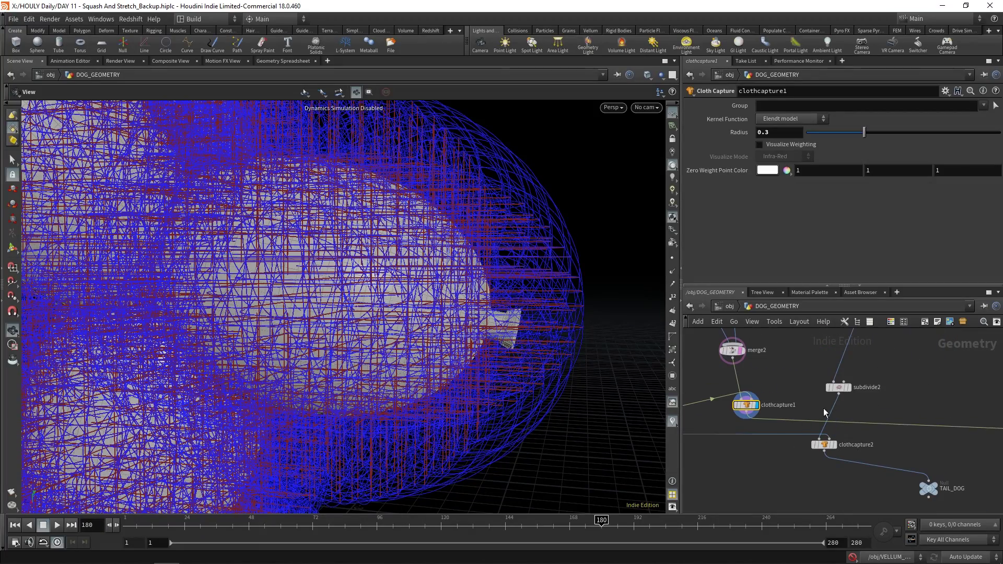
{"action": "scroll", "coordinate": [806, 389], "scroll_direction": "down", "scroll_amount": 2}
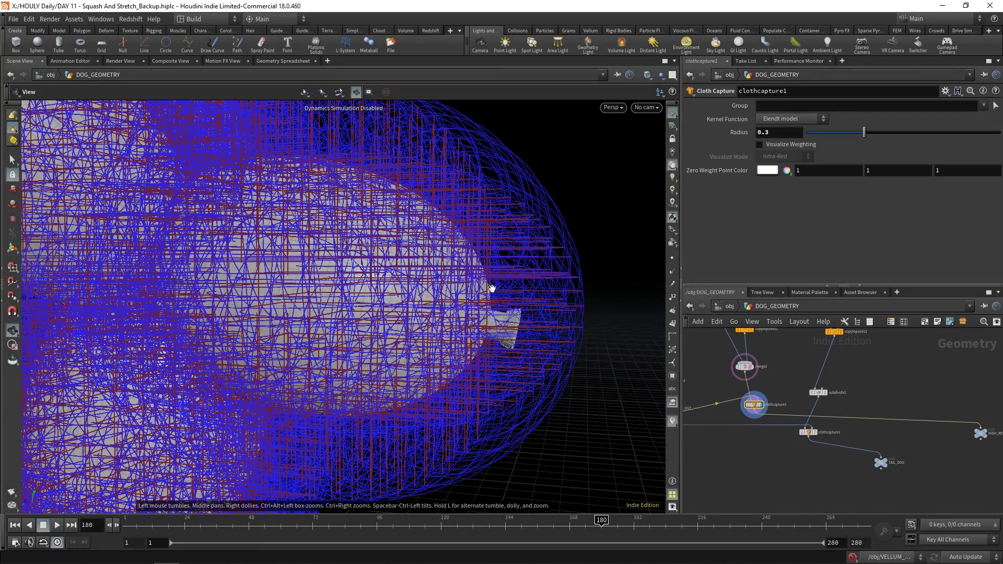
Inspect the clothcapture1 result over the whole dog together with its Radius setting.
{"action": "left_click_drag", "start_coordinate": [188, 282], "coordinate": [369, 264]}
{"action": "right_click_drag", "start_coordinate": [368, 264], "coordinate": [398, 305]}
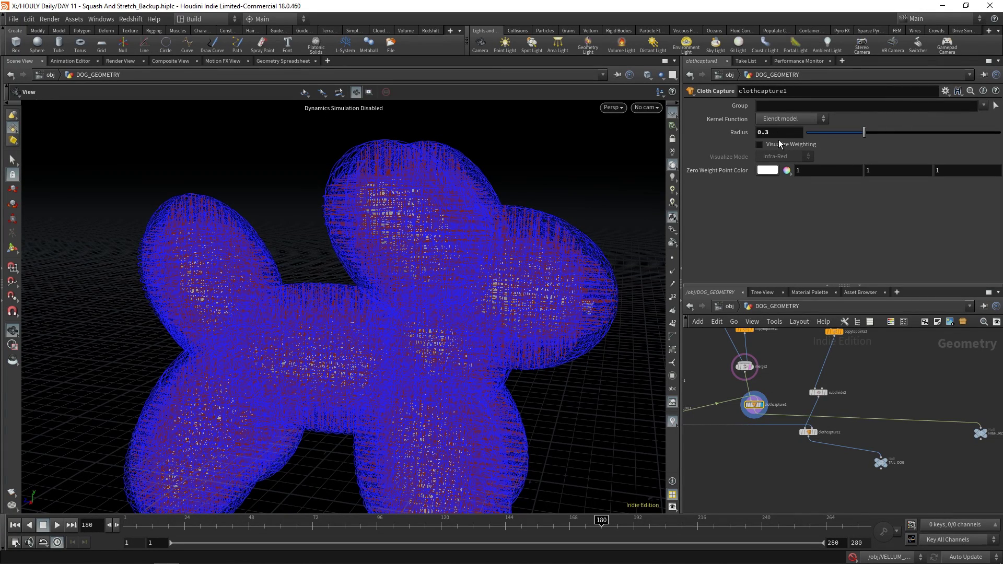
{"action": "left_click_drag", "start_coordinate": [450, 229], "coordinate": [167, 209]}
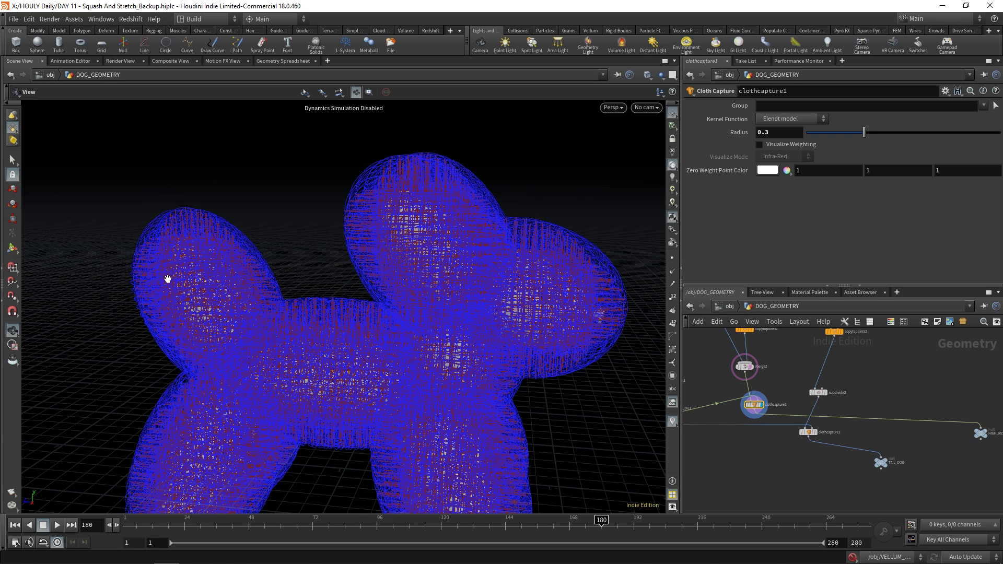
Display clothcapture2 for the tail, followed by the TAIL_DOG and HIGH_RES_DOG output nulls.
{"action": "scroll", "coordinate": [863, 401], "scroll_direction": "up", "scroll_amount": 3}
{"action": "left_click", "coordinate": [807, 389]}
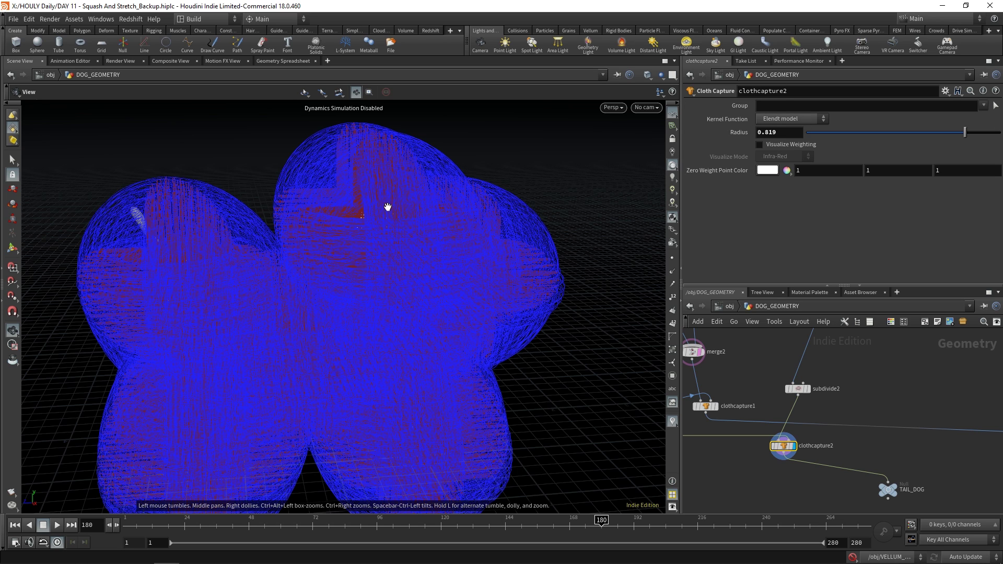
{"action": "scroll", "coordinate": [922, 455], "scroll_direction": "down", "scroll_amount": 1}
{"action": "left_click", "coordinate": [819, 450]}
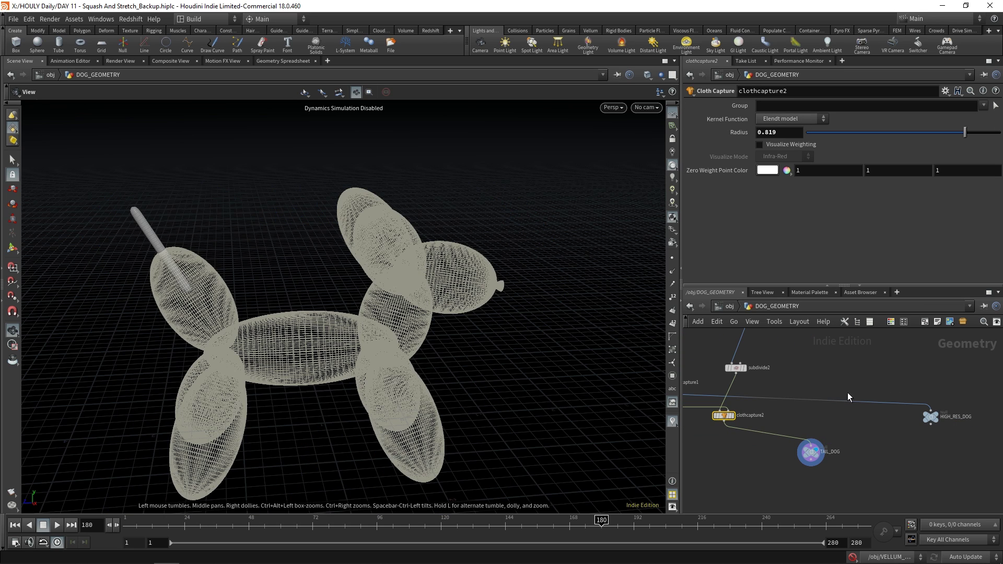
{"action": "left_click", "coordinate": [938, 416]}
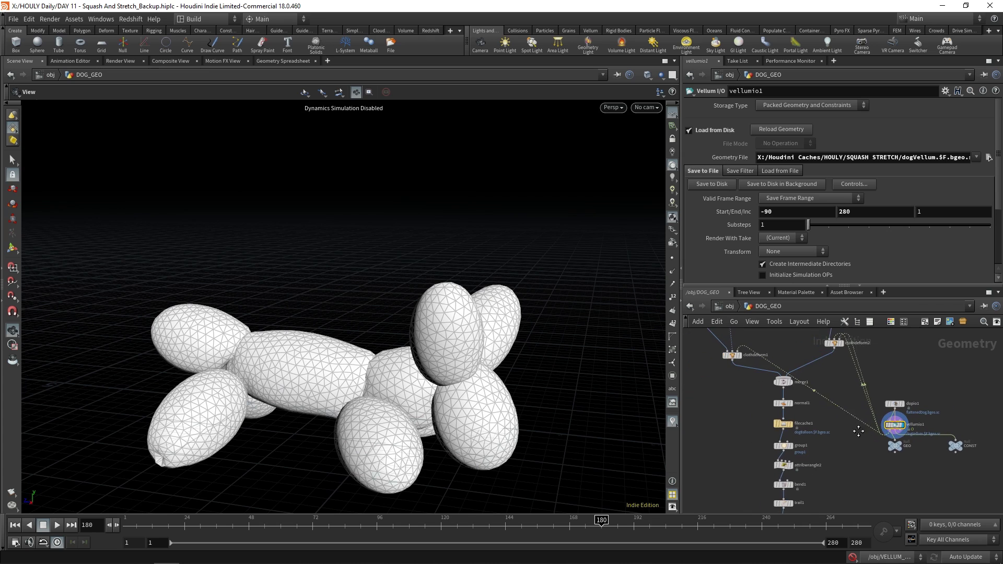
Display object_merge3 with the simulated GEO_OUT dog, followed by object_merge1 with the HIGH_RES_DOG geometry.
{"action": "middle_click_drag", "start_coordinate": [858, 431], "coordinate": [890, 469]}
{"action": "scroll", "coordinate": [807, 398], "scroll_direction": "up", "scroll_amount": 2}
{"action": "middle_click_drag", "start_coordinate": [805, 389], "coordinate": [851, 449]}
{"action": "scroll", "coordinate": [836, 432], "scroll_direction": "down", "scroll_amount": 1}
{"action": "scroll", "coordinate": [810, 421], "scroll_direction": "up", "scroll_amount": 1}
{"action": "scroll", "coordinate": [809, 413], "scroll_direction": "up", "scroll_amount": 2}
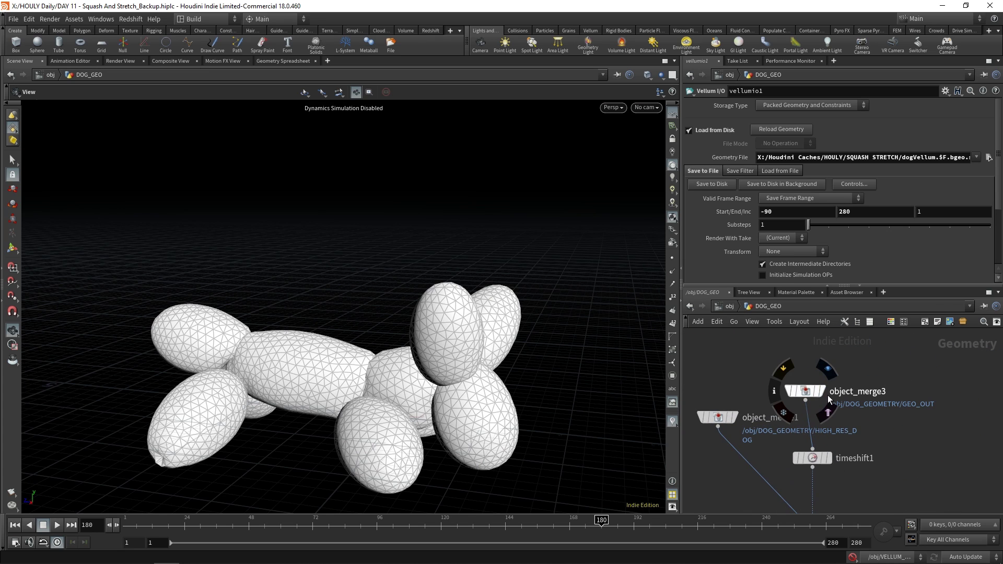
{"action": "left_click", "coordinate": [811, 393]}
{"action": "left_click", "coordinate": [808, 392]}
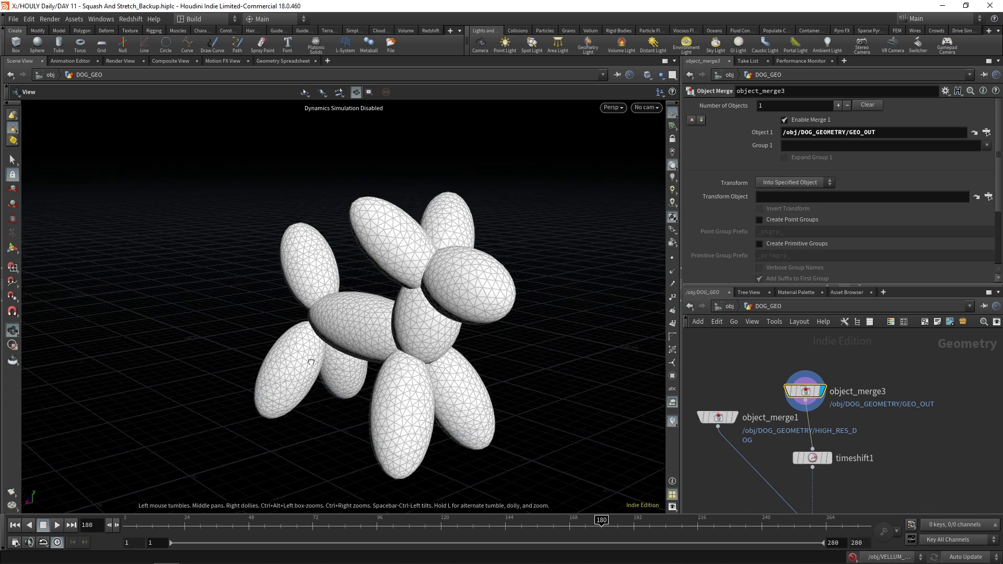
{"action": "left_click", "coordinate": [720, 418]}
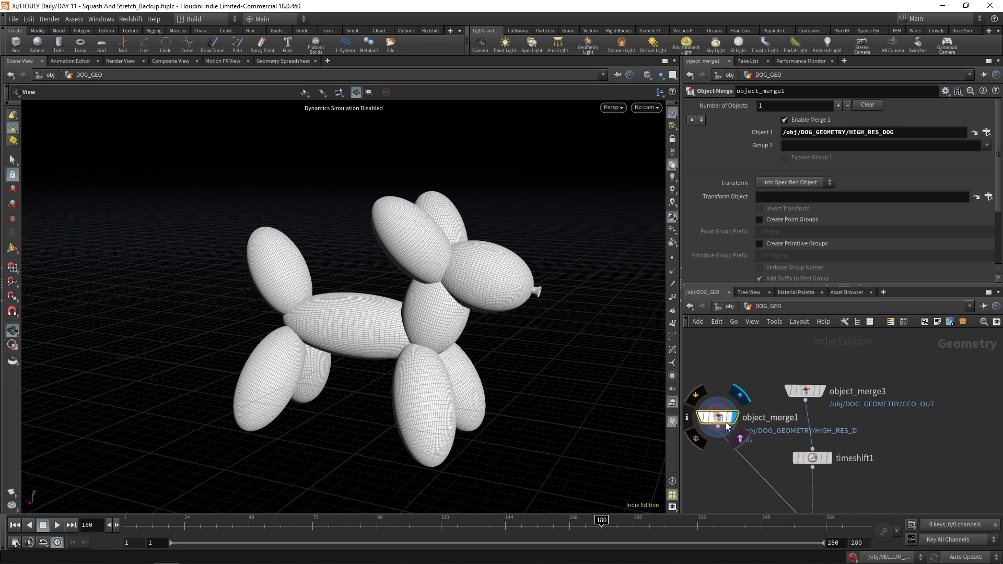
Display clothdeform1 and inspect the deformed high-res dog and the nodes feeding it.
{"action": "left_click", "coordinate": [808, 421]}
{"action": "middle_click_drag", "start_coordinate": [869, 378], "coordinate": [872, 419]}
{"action": "scroll", "coordinate": [877, 421], "scroll_direction": "down", "scroll_amount": 1}
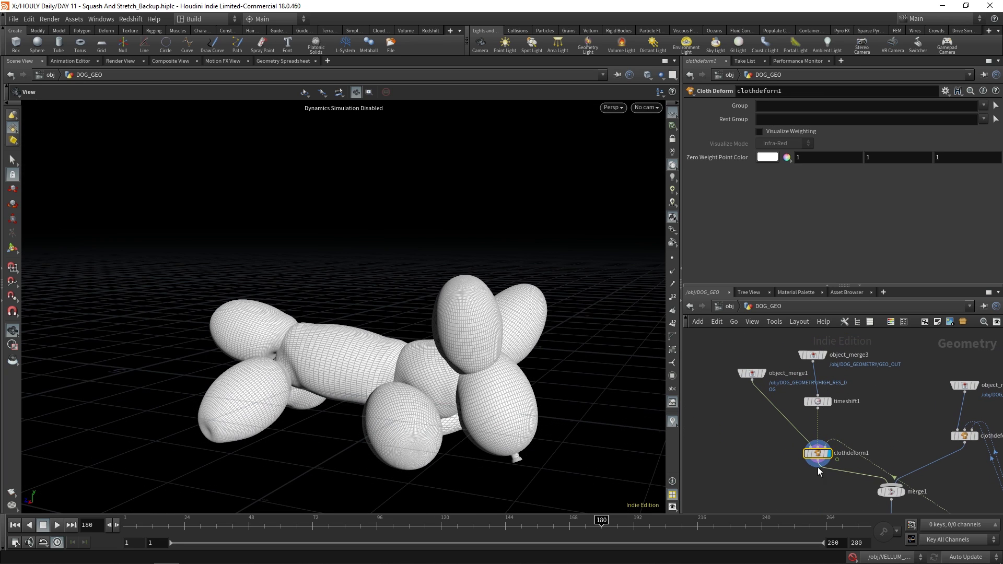
{"action": "middle_click_drag", "start_coordinate": [926, 489], "coordinate": [897, 457]}
{"action": "middle_click_drag", "start_coordinate": [799, 415], "coordinate": [830, 445]}
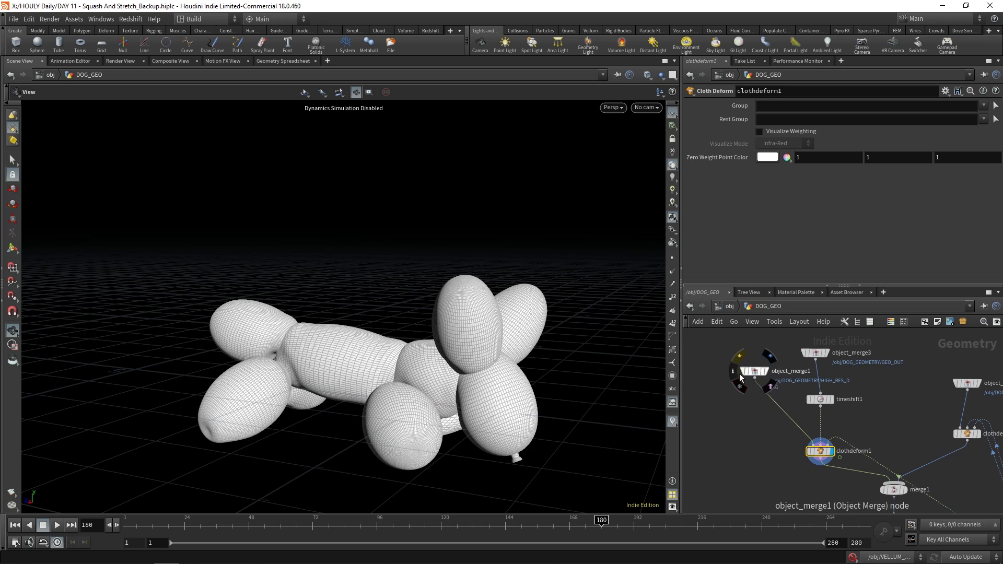
{"action": "left_click_drag", "start_coordinate": [397, 342], "coordinate": [390, 363]}
{"action": "left_click_drag", "start_coordinate": [301, 285], "coordinate": [403, 398]}
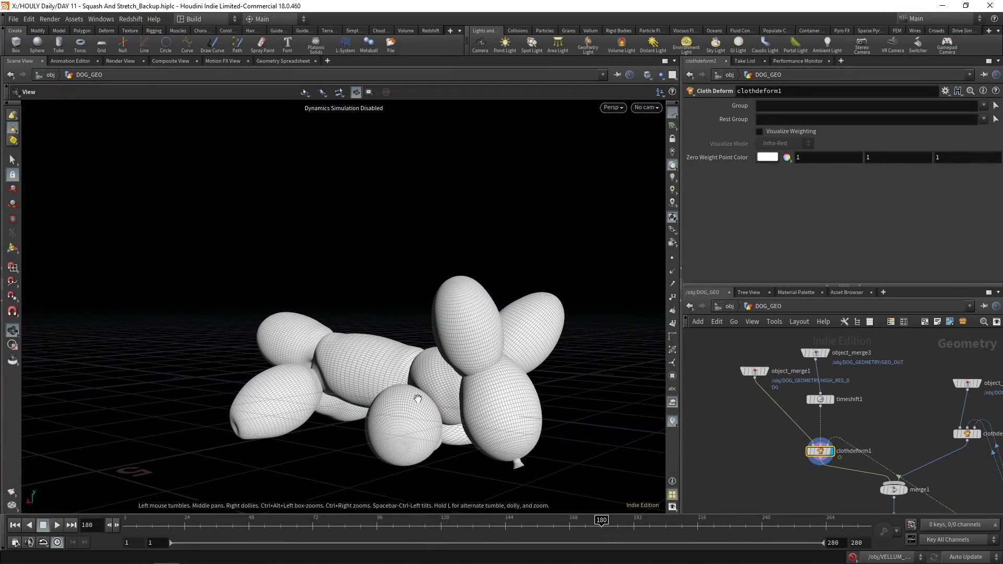
Display merge1 and check the tail against the deformed body while scrubbing the timeline.
{"action": "middle_click_drag", "start_coordinate": [938, 508], "coordinate": [850, 428]}
{"action": "middle_click_drag", "start_coordinate": [906, 397], "coordinate": [868, 436]}
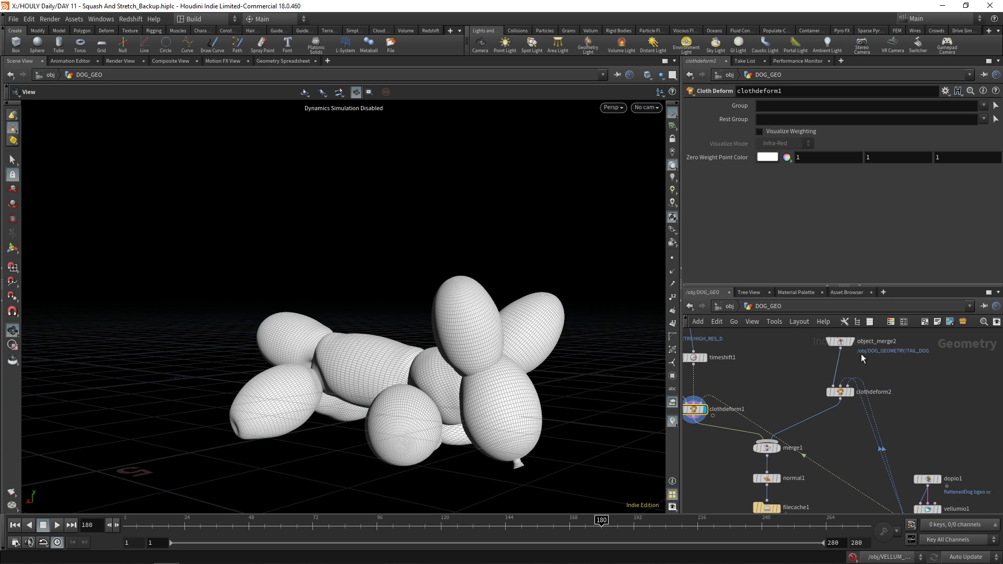
{"action": "left_click", "coordinate": [777, 451]}
{"action": "left_click_drag", "start_coordinate": [439, 343], "coordinate": [459, 356]}
{"action": "middle_click_drag", "start_coordinate": [854, 439], "coordinate": [815, 410]}
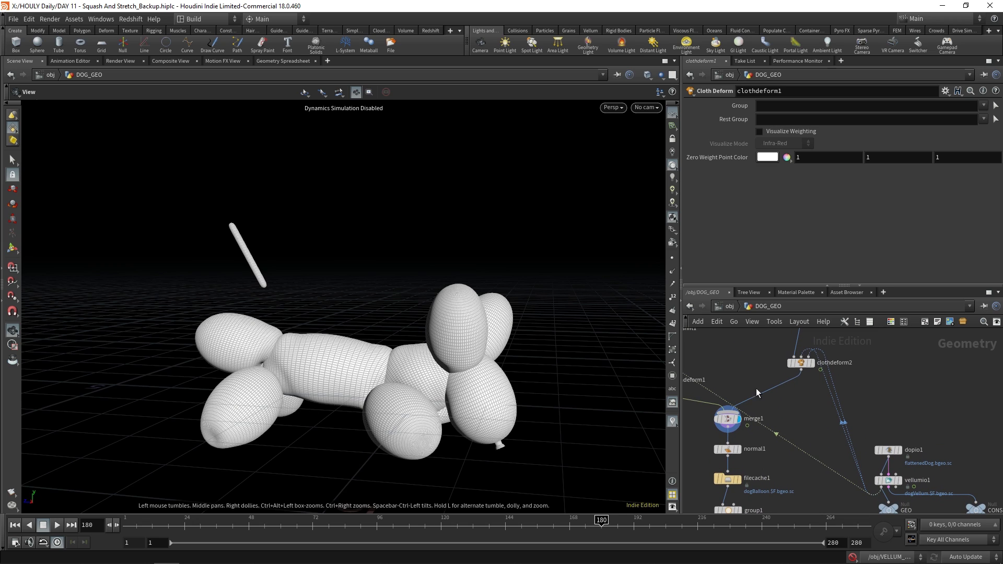
{"action": "left_click_drag", "start_coordinate": [447, 524], "coordinate": [562, 525]}
Connect timeshift1's output to an input of clothdeform2, the tail's cloth deform node.
{"action": "middle_click_drag", "start_coordinate": [885, 379], "coordinate": [840, 411]}
{"action": "left_click_drag", "start_coordinate": [781, 384], "coordinate": [766, 395]}
{"action": "middle_click_drag", "start_coordinate": [826, 379], "coordinate": [956, 424]}
{"action": "left_click", "coordinate": [762, 401]}
{"action": "left_click", "coordinate": [893, 435]}
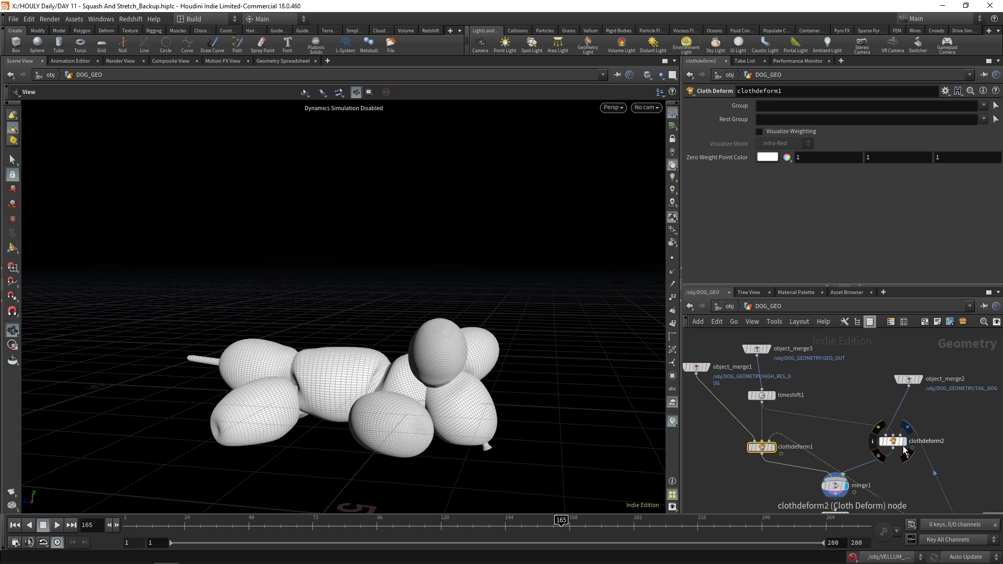
Display filecache1 and examine the dogBalloon cache settings of the merged dog.
{"action": "middle_click_drag", "start_coordinate": [897, 485], "coordinate": [801, 329]}
{"action": "left_click", "coordinate": [754, 381]}
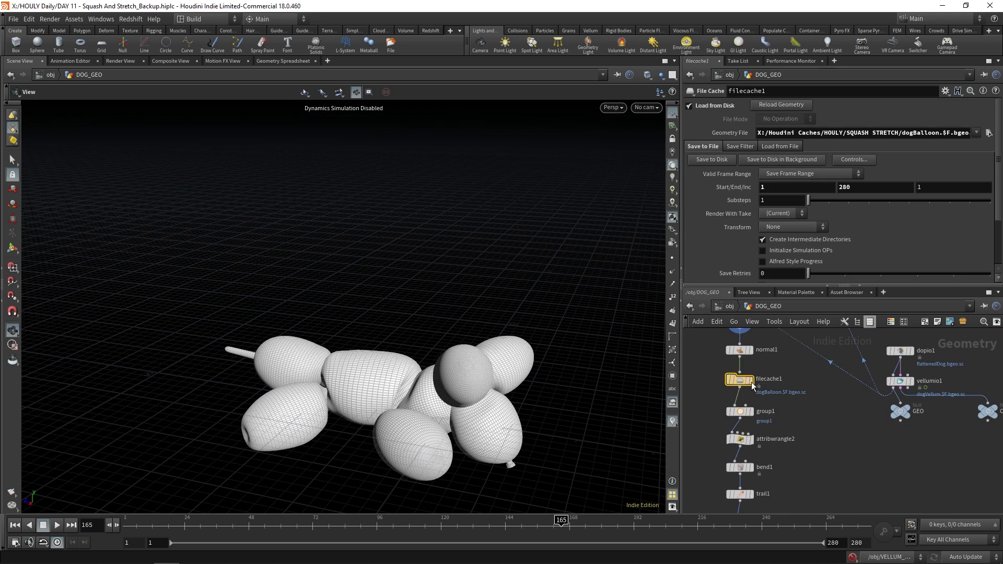
{"action": "scroll", "coordinate": [792, 442], "scroll_direction": "down", "scroll_amount": 4}
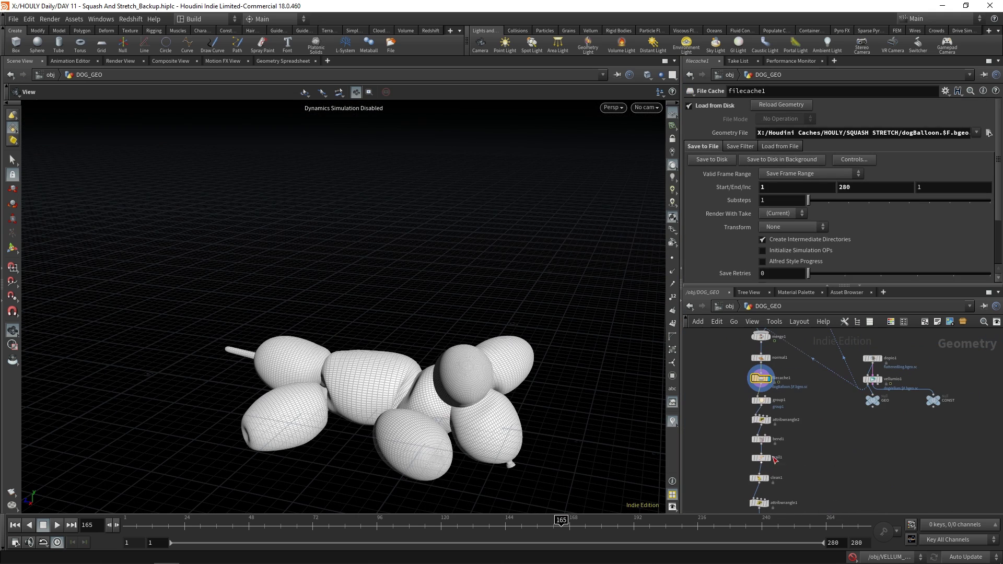
Examine bend1's sin($FF*8)*90 expression and attribwrangle2's keyed bend attribute while scrubbing the tail animation to around frame 194.
{"action": "mouse_move", "coordinate": [816, 448]}
{"action": "middle_mouse_down"}
{"action": "mouse_move", "coordinate": [808, 383]}
{"action": "mouse_move", "coordinate": [807, 433]}
{"action": "middle_mouse_up"}
{"action": "scroll", "coordinate": [805, 380], "scroll_direction": "up", "scroll_amount": 2}
{"action": "middle_click_drag", "start_coordinate": [764, 398], "coordinate": [770, 423]}
{"action": "left_click", "coordinate": [770, 388]}
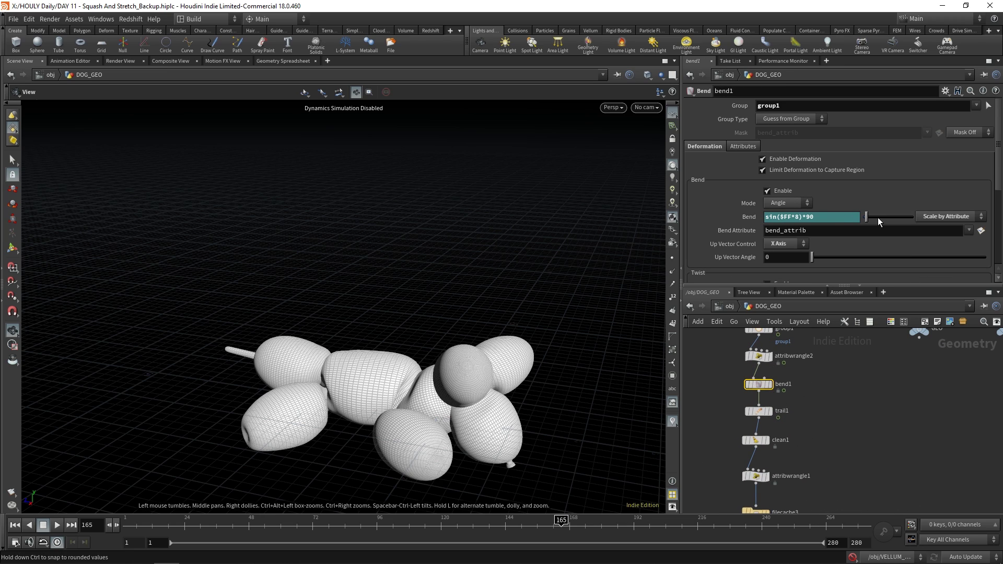
{"action": "left_click", "coordinate": [776, 357]}
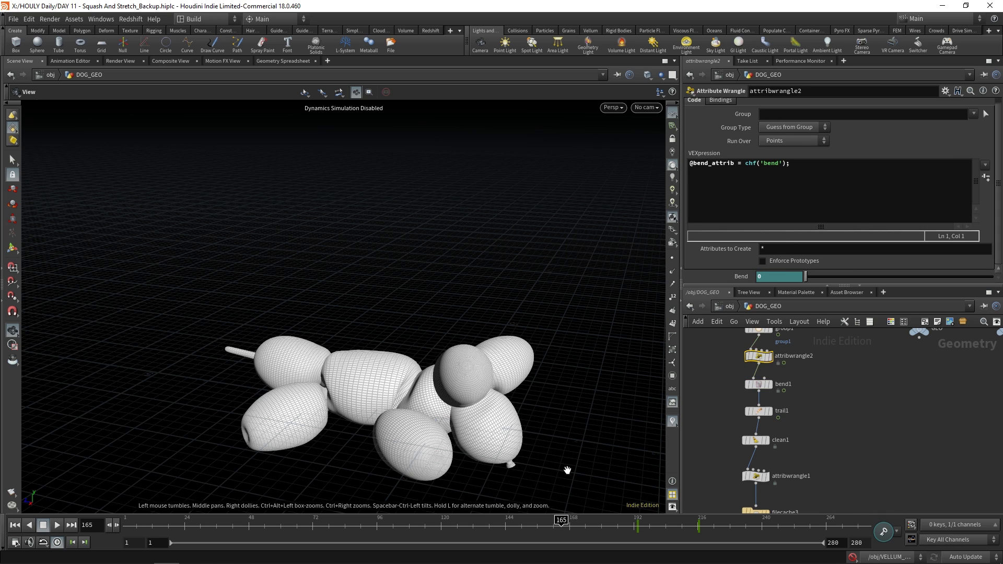
{"action": "left_click_drag", "start_coordinate": [562, 521], "coordinate": [638, 525]}
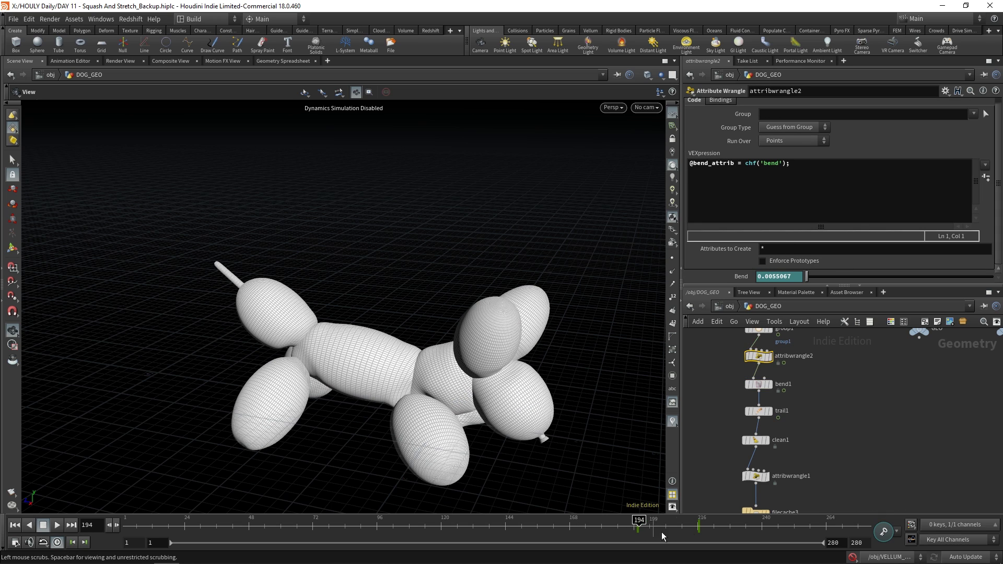
{"action": "left_click", "coordinate": [757, 364]}
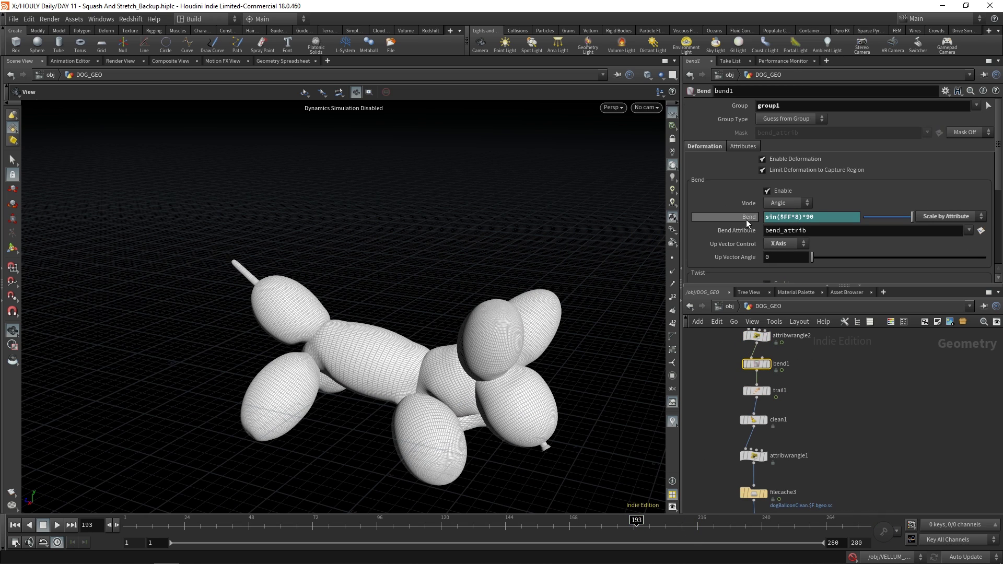
Check attribwrangle1's normal-push code, then display filecache3 and play back the cached dog from several angles.
{"action": "left_click", "coordinate": [755, 455]}
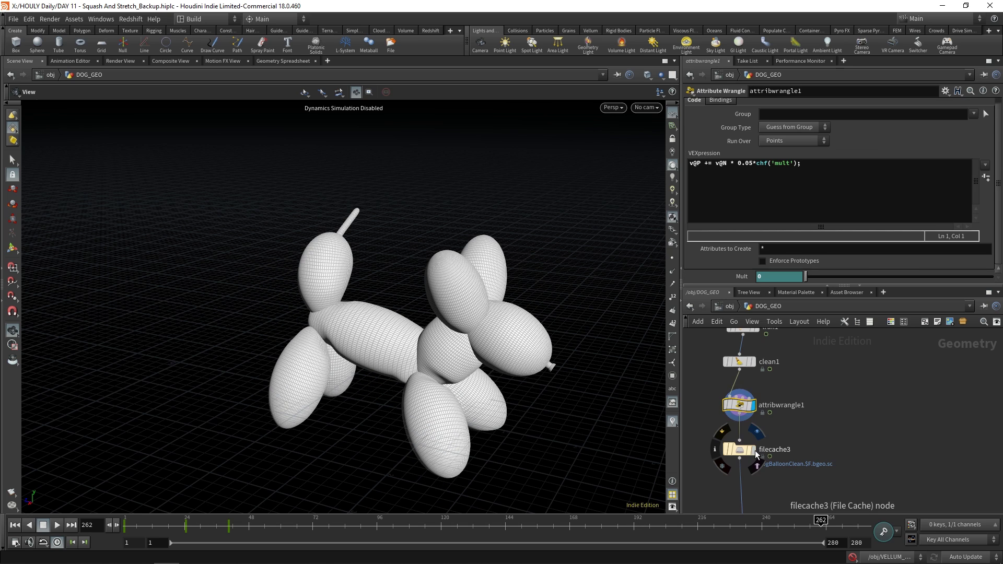
{"action": "left_click", "coordinate": [743, 454]}
{"action": "left_click_drag", "start_coordinate": [752, 524], "coordinate": [124, 526]}
{"action": "left_click_drag", "start_coordinate": [397, 473], "coordinate": [355, 340]}
{"action": "right_click_drag", "start_coordinate": [356, 340], "coordinate": [413, 428]}
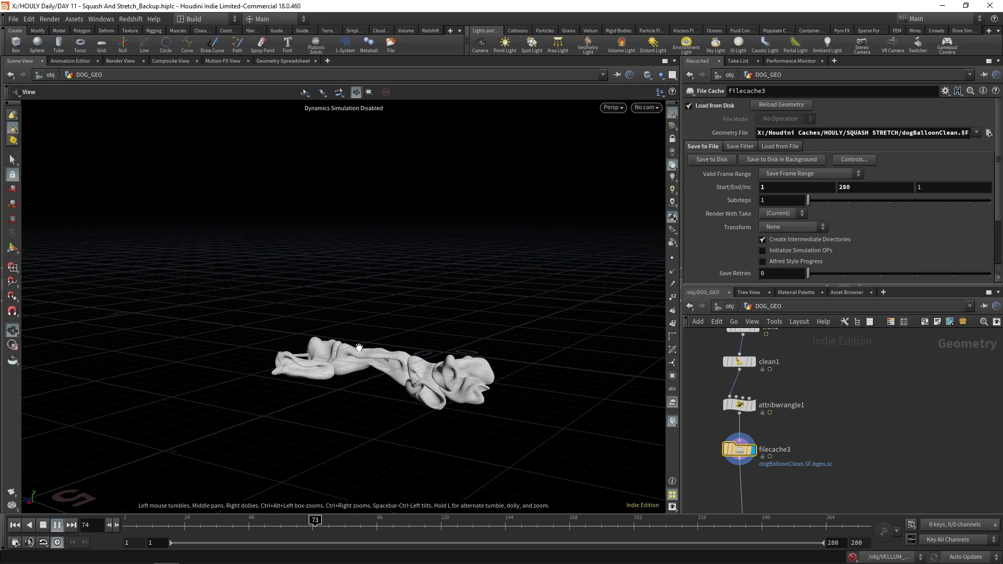
{"action": "left_click_drag", "start_coordinate": [409, 342], "coordinate": [393, 423]}
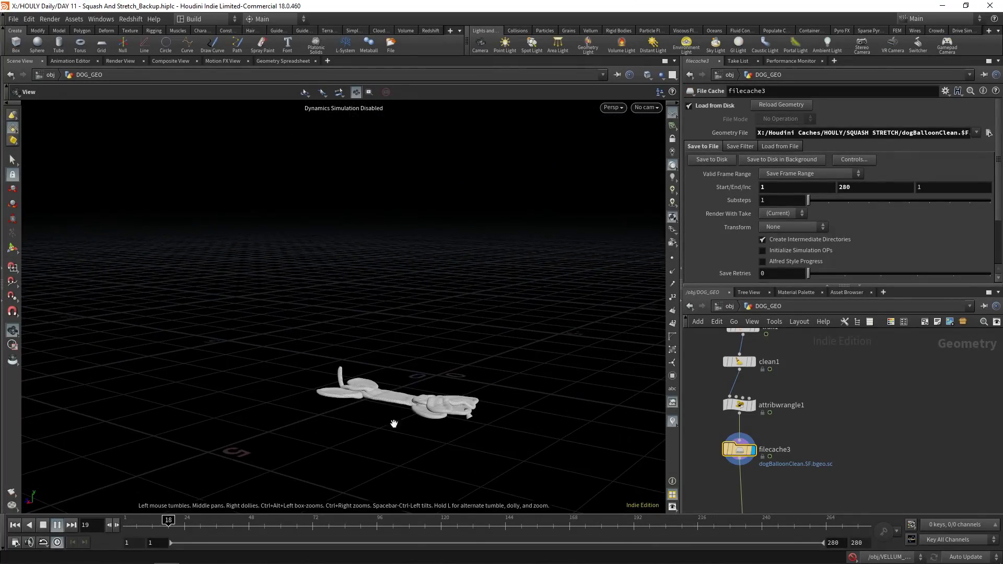
{"action": "left_click", "coordinate": [58, 525]}
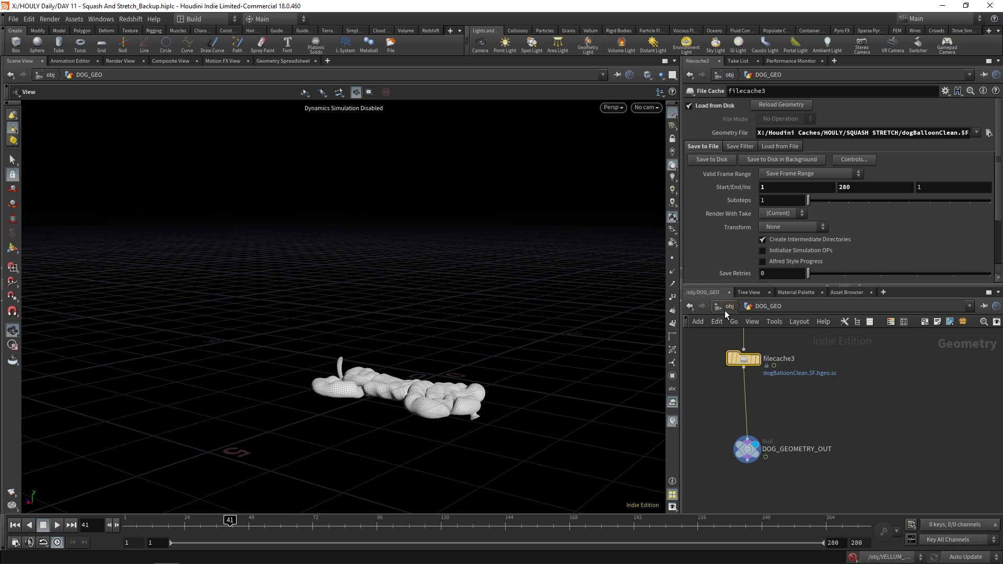
Return to the object level, look through cam1 and move the timeline to frame 230.
{"action": "left_click", "coordinate": [730, 306]}
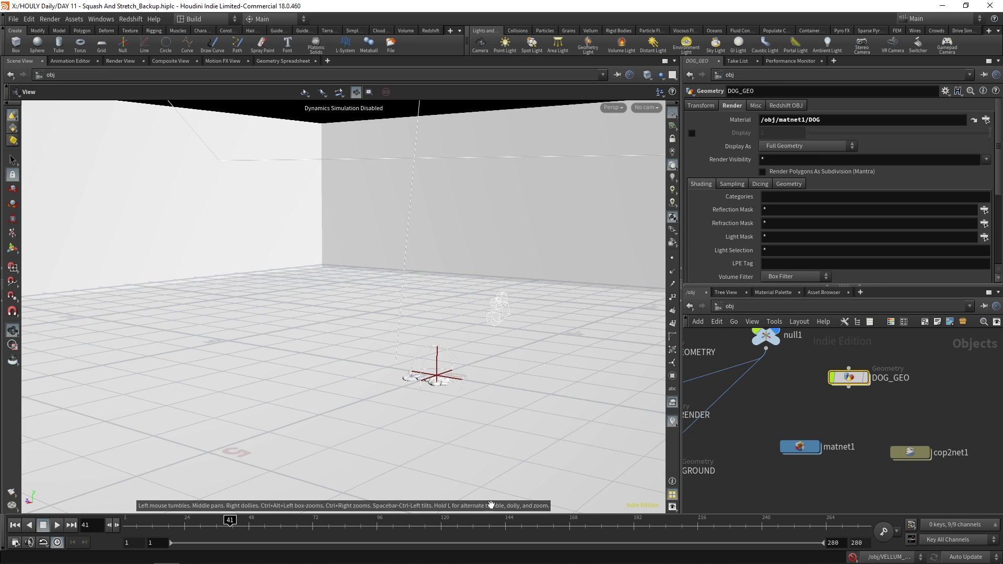
{"action": "left_click", "coordinate": [382, 520]}
{"action": "left_click", "coordinate": [647, 107]}
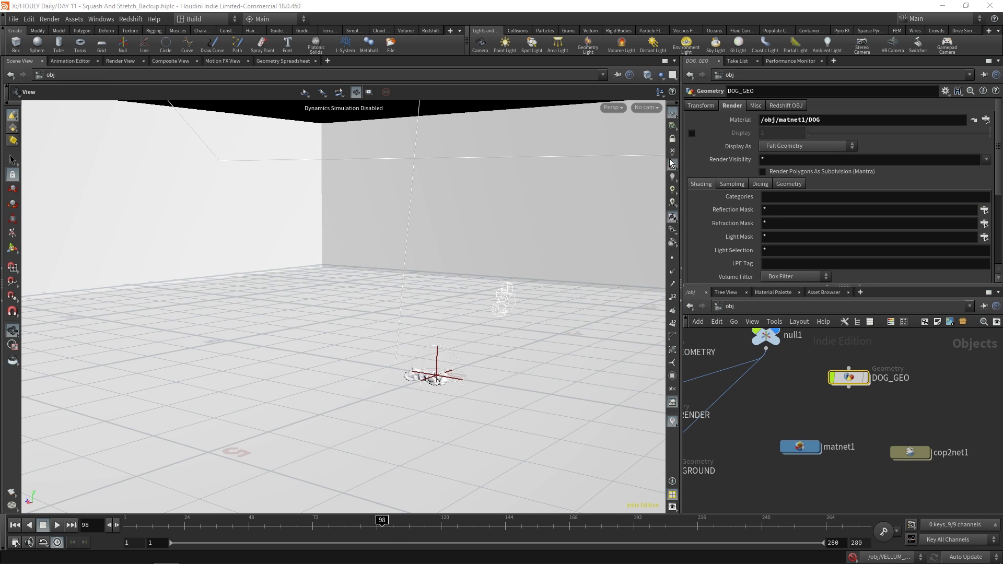
{"action": "left_click", "coordinate": [662, 120]}
{"action": "left_click_drag", "start_coordinate": [457, 521], "coordinate": [735, 519]}
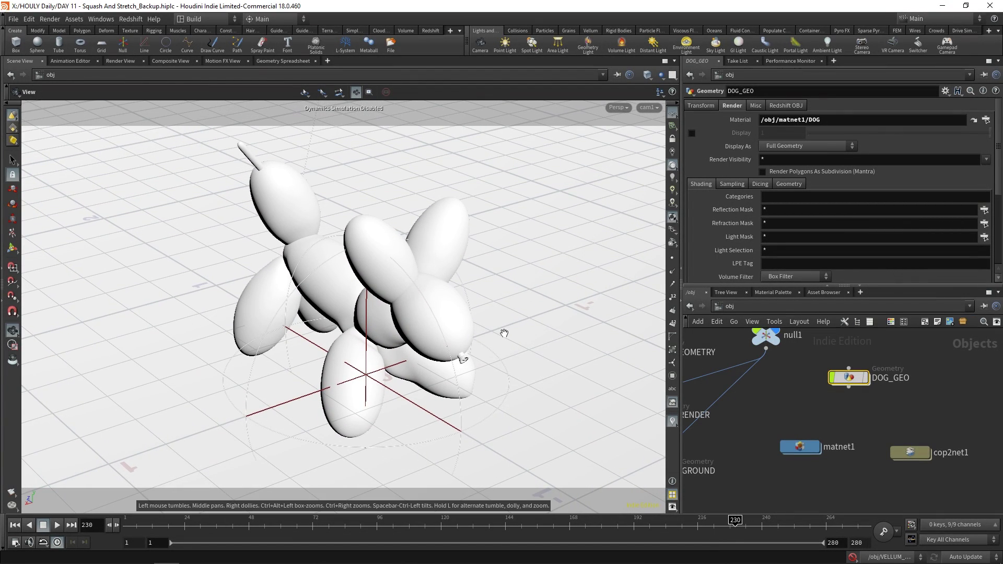
Render the balloon dog at frame 230 in the Redshift Render View and place the render window over the viewport.
{"action": "middle_click_drag", "start_coordinate": [815, 446], "coordinate": [848, 444]}
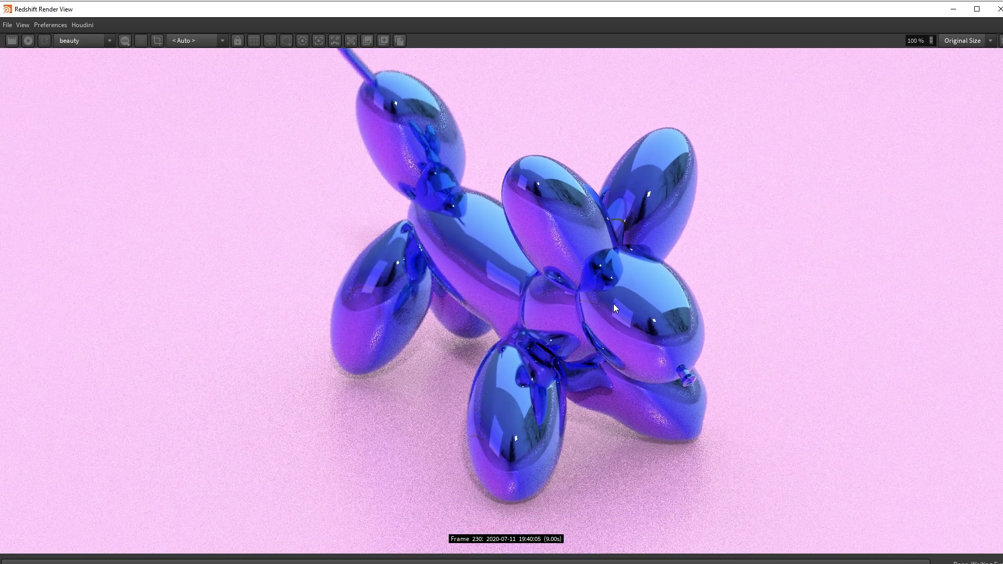
{"action": "scroll", "coordinate": [520, 349], "scroll_direction": "down", "scroll_amount": 1}
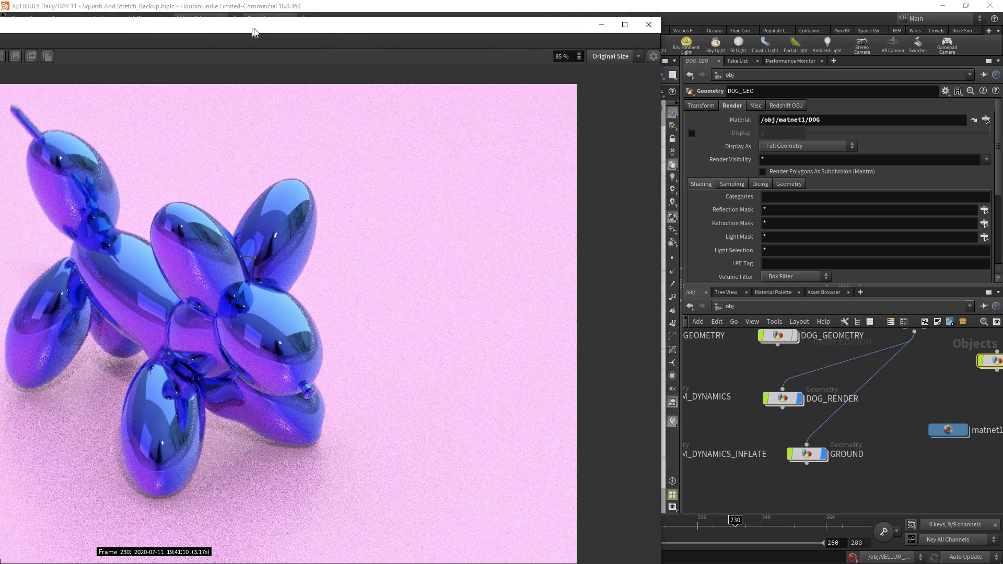
{"action": "left_click_drag", "start_coordinate": [254, 33], "coordinate": [323, 30]}
{"action": "left_click_drag", "start_coordinate": [729, 16], "coordinate": [172, 209]}
{"action": "left_click_drag", "start_coordinate": [75, 223], "coordinate": [395, 175]}
Open the DOG material inside matnet1 and compare its shader network with the whole rendered dog.
{"action": "double_click", "coordinate": [943, 430]}
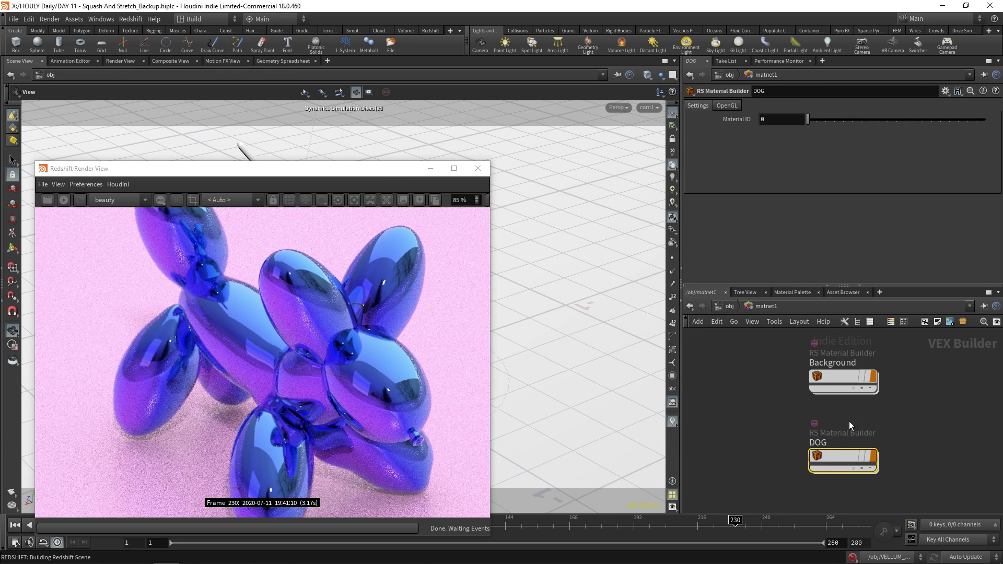
{"action": "double_click", "coordinate": [835, 457]}
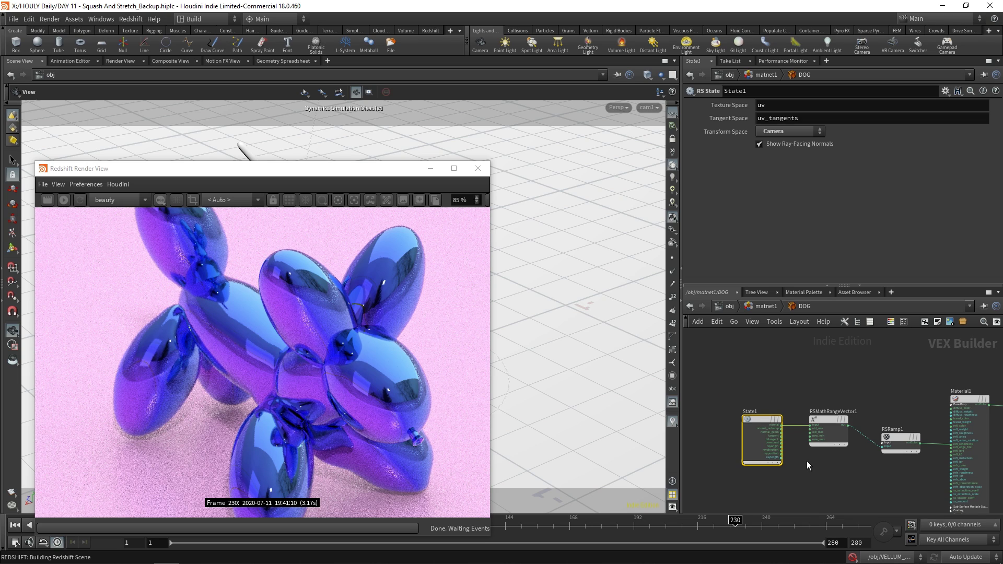
{"action": "scroll", "coordinate": [779, 456], "scroll_direction": "up", "scroll_amount": 4}
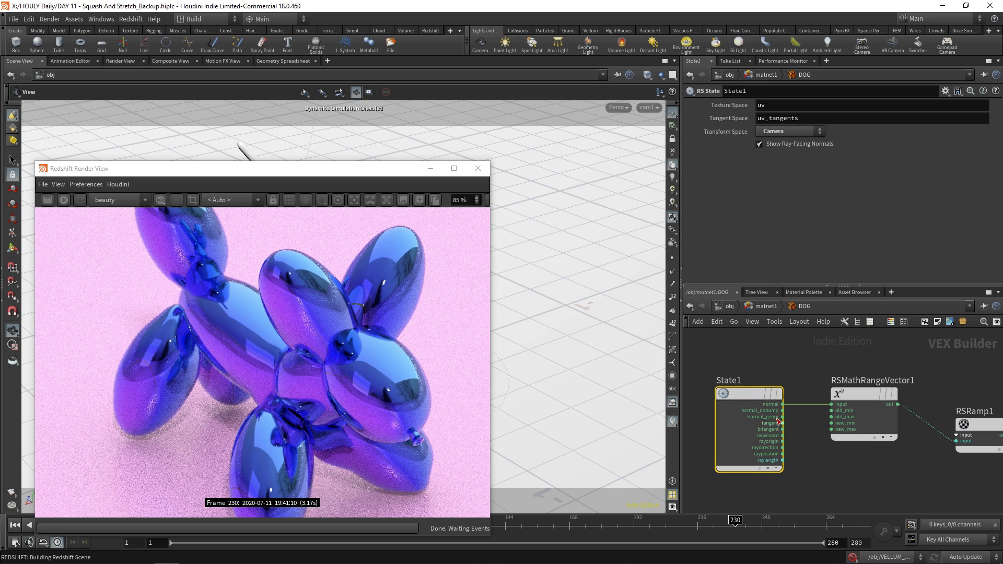
{"action": "left_click_drag", "start_coordinate": [280, 175], "coordinate": [280, 127]}
{"action": "scroll", "coordinate": [292, 308], "scroll_direction": "down", "scroll_amount": 5}
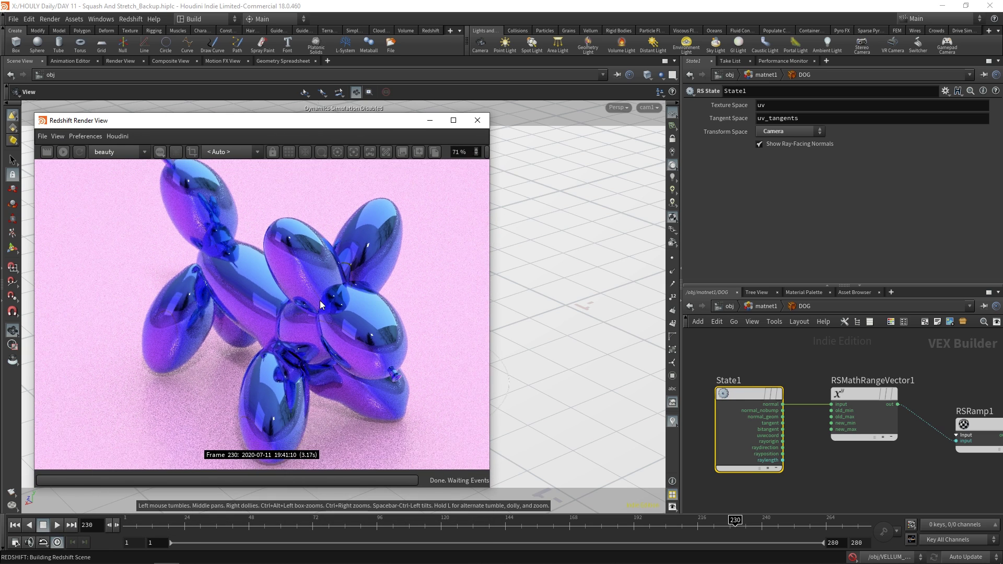
{"action": "scroll", "coordinate": [320, 372], "scroll_direction": "up", "scroll_amount": 1}
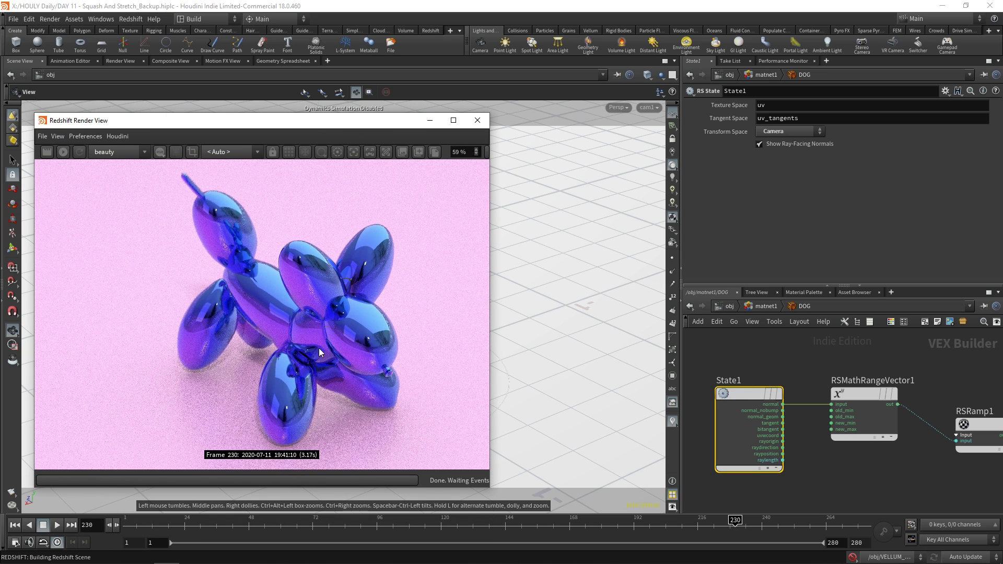
Examine the State1 node's normal connection and the old and new range values of RSMathRangeVector1.
{"action": "left_click", "coordinate": [764, 393]}
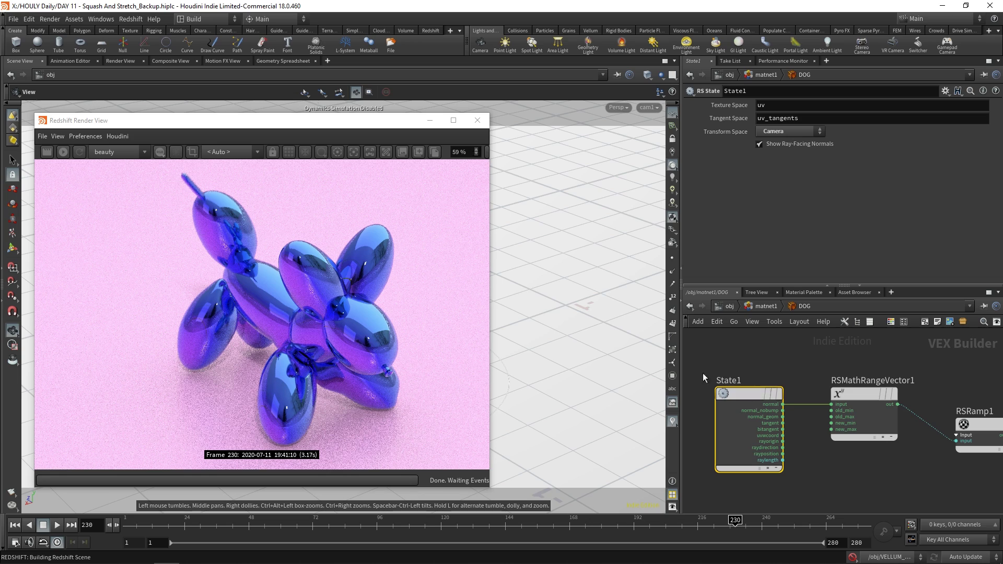
{"action": "scroll", "coordinate": [715, 391], "scroll_direction": "down", "scroll_amount": 1}
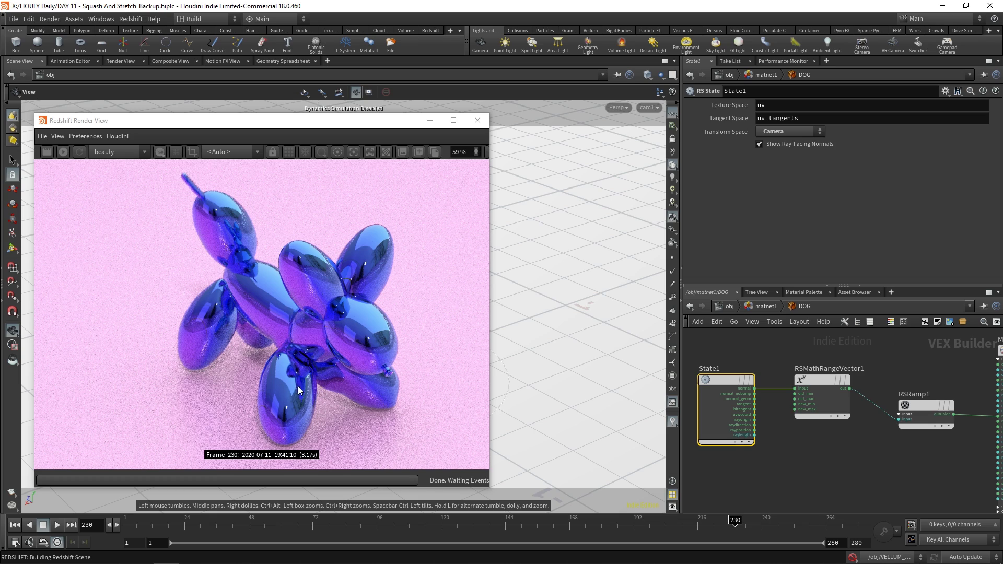
{"action": "left_click", "coordinate": [819, 392]}
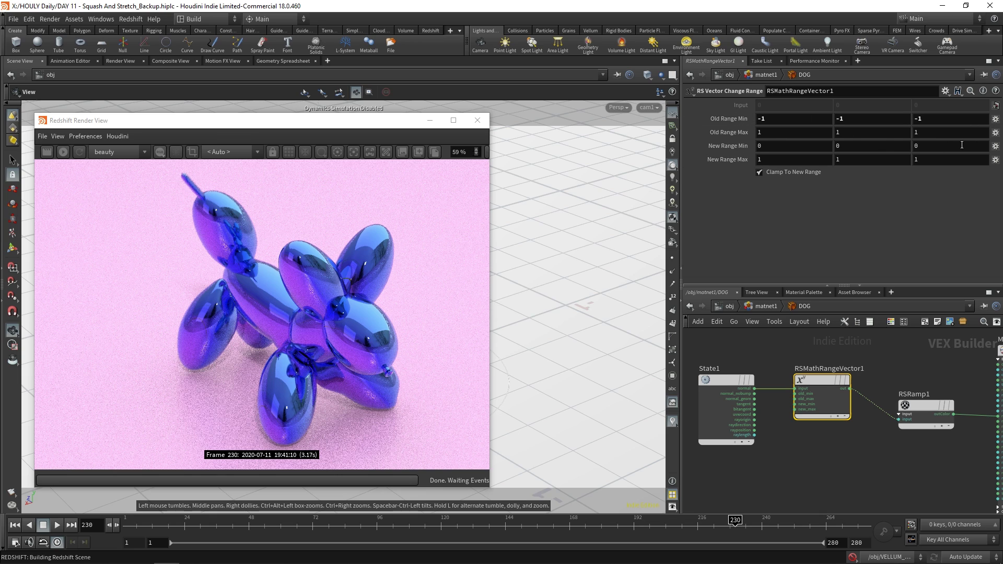
{"action": "middle_click_drag", "start_coordinate": [886, 387], "coordinate": [832, 375]}
Recolour RSRamp1 with orange-red at the first point, yellow-orange at the second and pink (RGB about 1, 0.251, 0.333) at the third.
{"action": "left_click", "coordinate": [869, 392]}
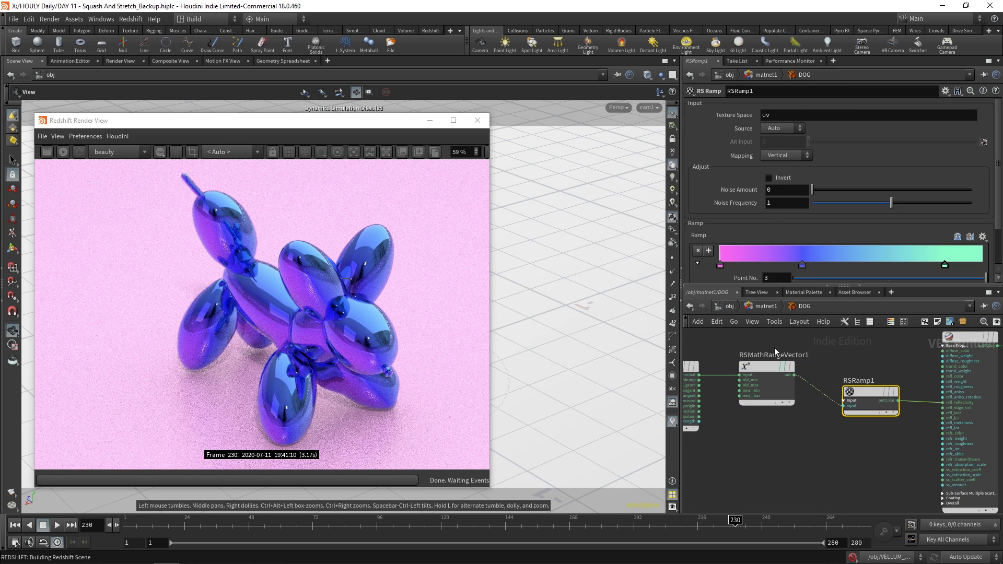
{"action": "double_click", "coordinate": [721, 265]}
{"action": "left_click_drag", "start_coordinate": [628, 251], "coordinate": [707, 231]}
{"action": "key", "text": "Escape"}
{"action": "double_click", "coordinate": [802, 265]}
{"action": "mouse_move", "coordinate": [639, 233]}
{"action": "left_mouse_down"}
{"action": "mouse_move", "coordinate": [690, 198]}
{"action": "mouse_move", "coordinate": [613, 184]}
{"action": "mouse_move", "coordinate": [648, 226]}
{"action": "left_mouse_up"}
{"action": "left_click", "coordinate": [867, 158]}
{"action": "double_click", "coordinate": [944, 264]}
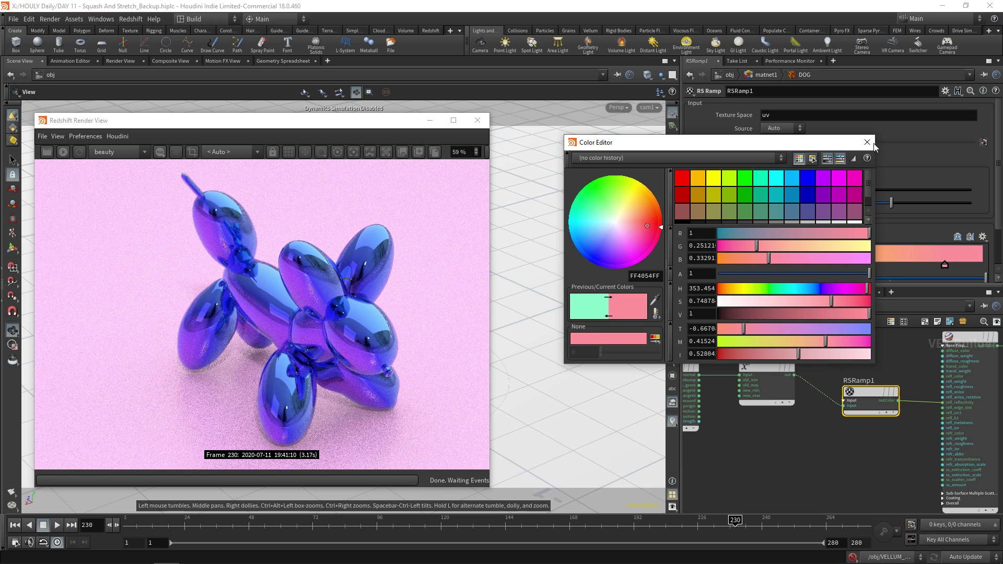
{"action": "left_click", "coordinate": [867, 142]}
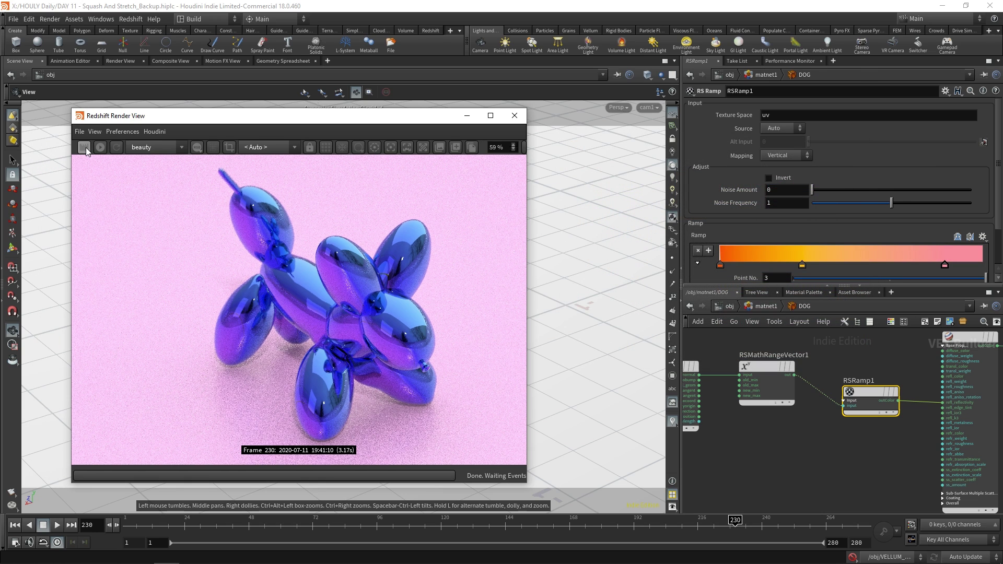
Re-render the dog with the recoloured ramp and inspect it in the Redshift Render View.
{"action": "left_click", "coordinate": [100, 147]}
{"action": "scroll", "coordinate": [327, 326], "scroll_direction": "up", "scroll_amount": 3}
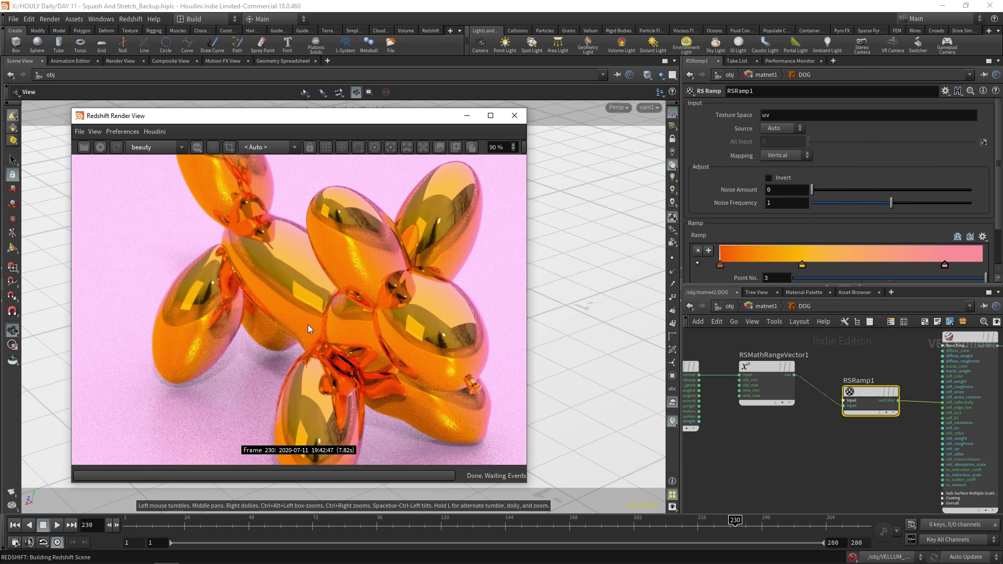
{"action": "scroll", "coordinate": [308, 325], "scroll_direction": "down", "scroll_amount": 3}
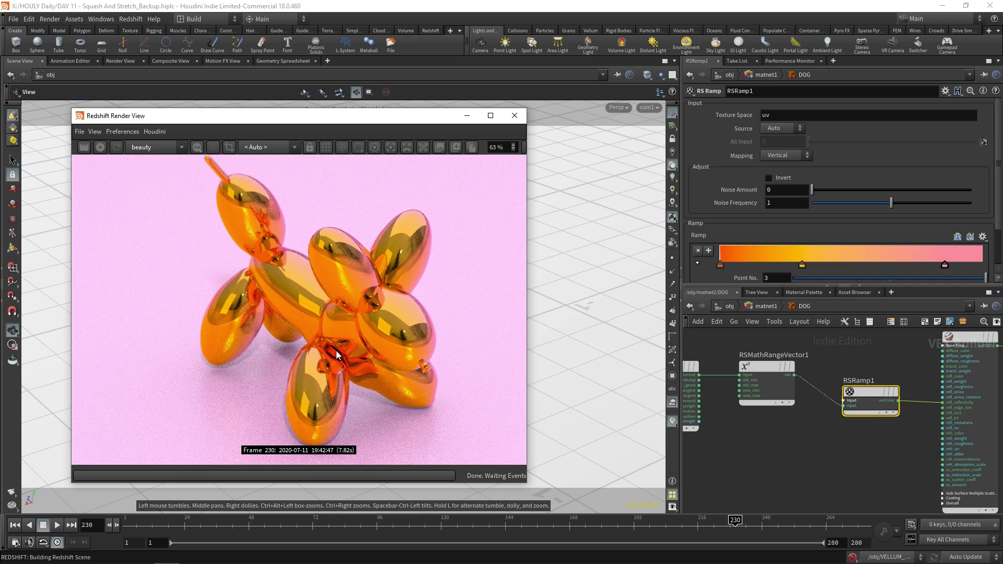
Switch to the blank Photoshop document and minimize the Redshift Render View covering it.
{"action": "left_click_drag", "start_coordinate": [376, 115], "coordinate": [384, 94]}
{"action": "mouse_move", "coordinate": [167, 562]}
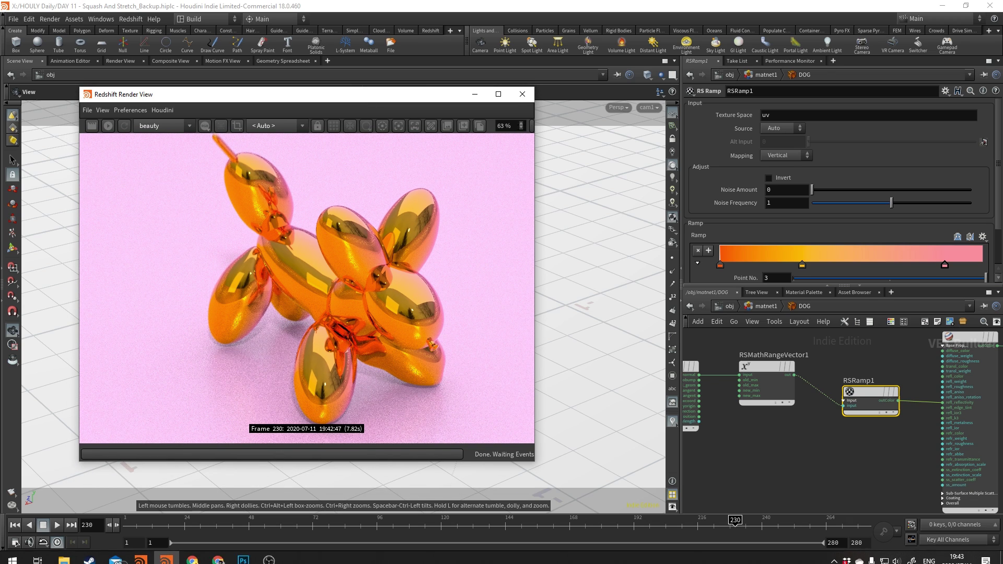
{"action": "left_click", "coordinate": [244, 554]}
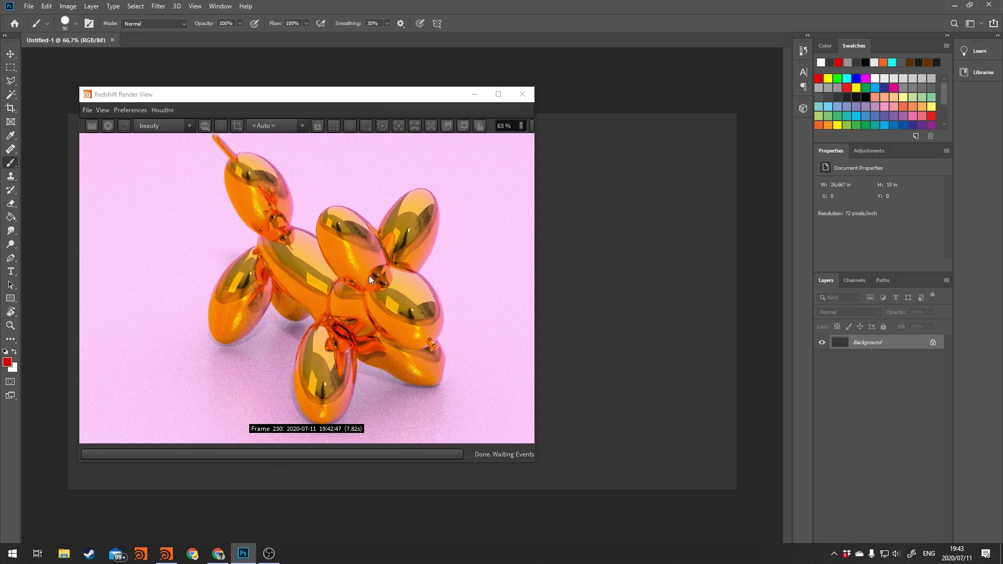
{"action": "left_click", "coordinate": [474, 96]}
Add a new layer and sketch a white camera outline on it with a 15 px brush.
{"action": "key", "text": "bracketleft"}
{"action": "key", "text": "bracketleft"}
{"action": "key", "text": "bracketleft"}
{"action": "key", "text": "bracketleft"}
{"action": "key", "text": "bracketleft"}
{"action": "key", "text": "bracketleft"}
{"action": "key", "text": "ctrl+shift+alt+n"}
{"action": "key", "text": "x"}
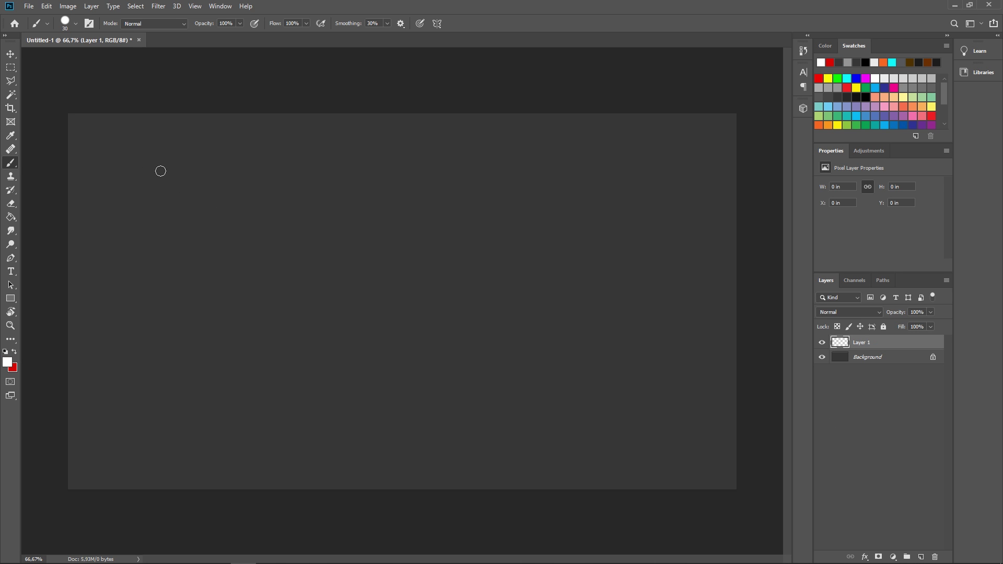
{"action": "key", "text": "bracketleft"}
{"action": "key", "text": "bracketleft"}
{"action": "key", "text": "bracketleft"}
{"action": "mouse_move", "coordinate": [158, 200]}
{"action": "left_mouse_down"}
{"action": "mouse_move", "coordinate": [157, 233]}
{"action": "mouse_move", "coordinate": [208, 273]}
{"action": "mouse_move", "coordinate": [331, 244]}
{"action": "mouse_move", "coordinate": [330, 302]}
{"action": "mouse_move", "coordinate": [260, 250]}
{"action": "left_mouse_up"}
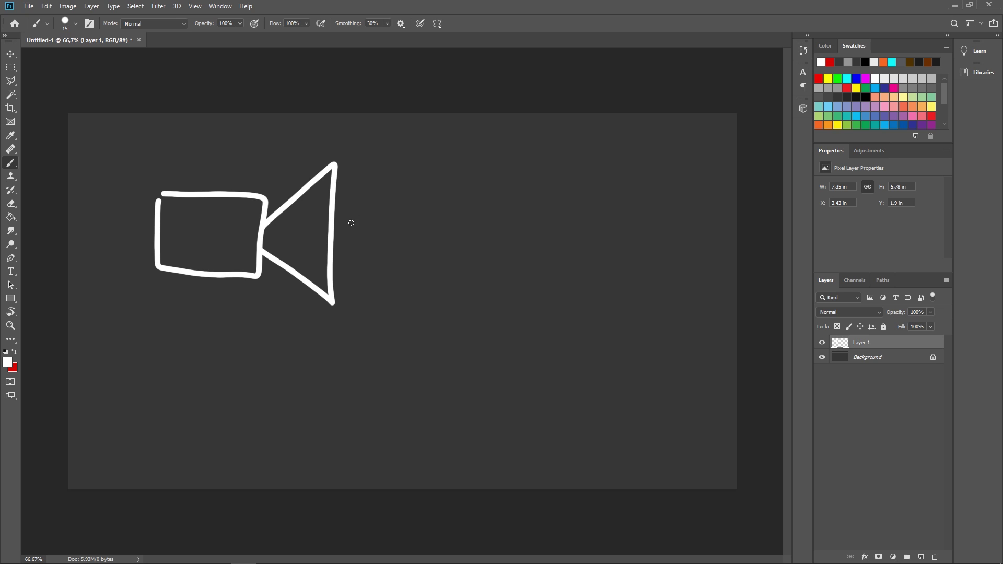
Draw two diverging field-of-view lines from the camera's lens and a white circle in front of it as the object.
{"action": "left_click_drag", "start_coordinate": [345, 195], "coordinate": [506, 114]}
{"action": "left_click_drag", "start_coordinate": [343, 305], "coordinate": [503, 442]}
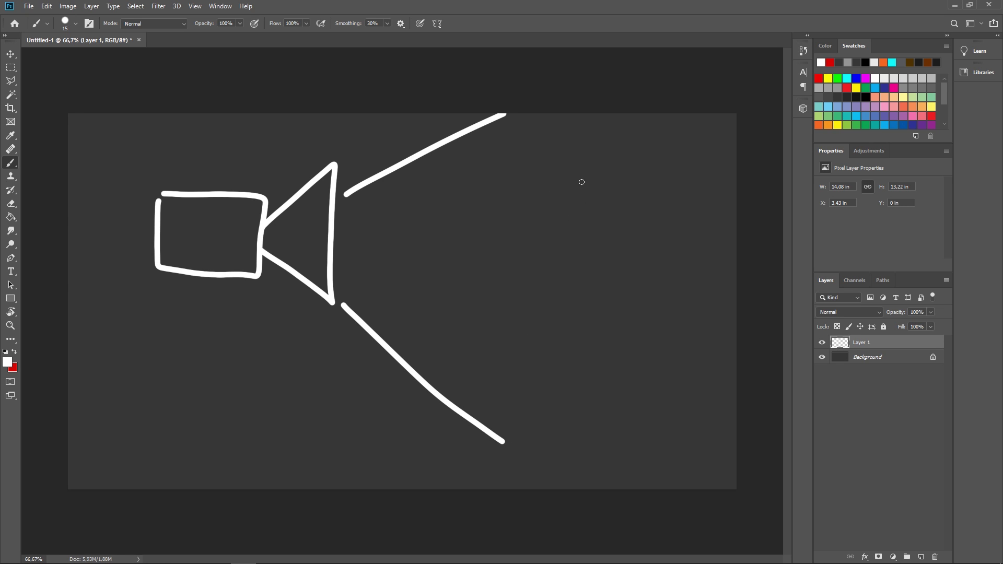
{"action": "mouse_move", "coordinate": [625, 194]}
{"action": "left_mouse_down"}
{"action": "mouse_move", "coordinate": [607, 179]}
{"action": "mouse_move", "coordinate": [519, 213]}
{"action": "mouse_move", "coordinate": [573, 294]}
{"action": "mouse_move", "coordinate": [643, 257]}
{"action": "mouse_move", "coordinate": [641, 209]}
{"action": "mouse_move", "coordinate": [622, 193]}
{"action": "left_mouse_up"}
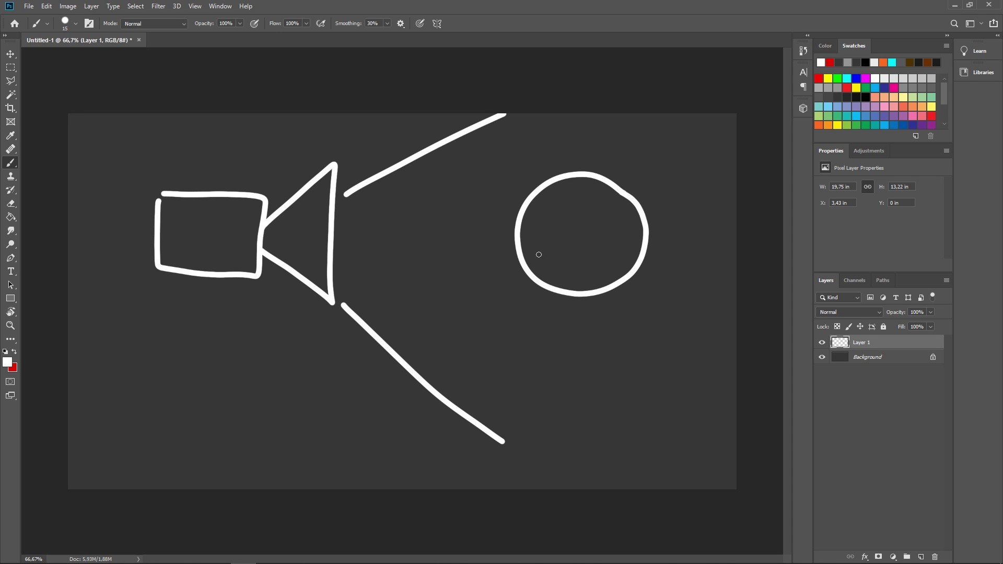
Draw three thin grey rays from the camera lens to the circle with a 6 px brush.
{"action": "key", "text": "bracketleft"}
{"action": "left_click", "coordinate": [932, 79]}
{"action": "left_click", "coordinate": [923, 87]}
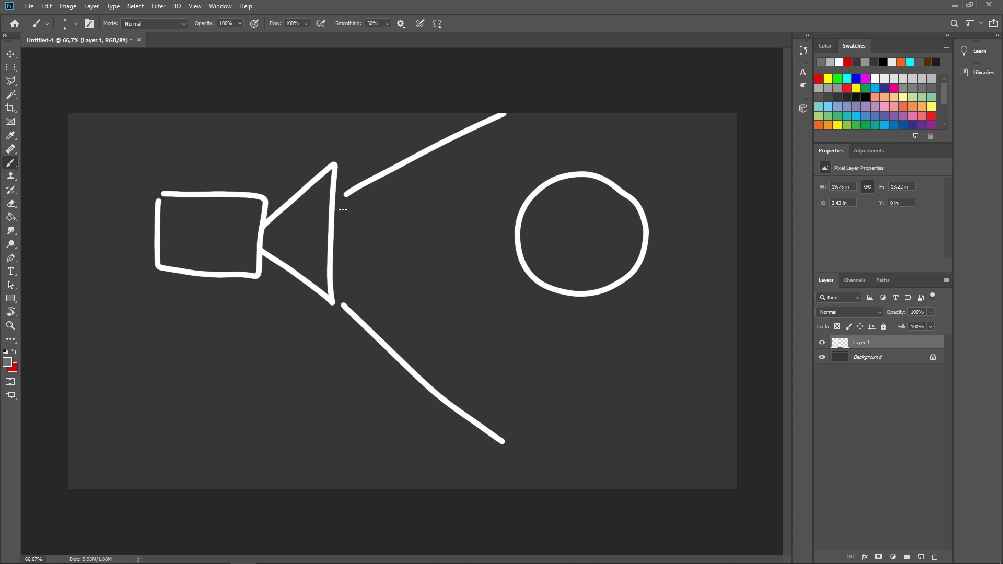
{"action": "left_click_drag", "start_coordinate": [343, 209], "coordinate": [543, 184]}
{"action": "left_click_drag", "start_coordinate": [338, 267], "coordinate": [539, 283]}
{"action": "left_click_drag", "start_coordinate": [336, 235], "coordinate": [518, 228]}
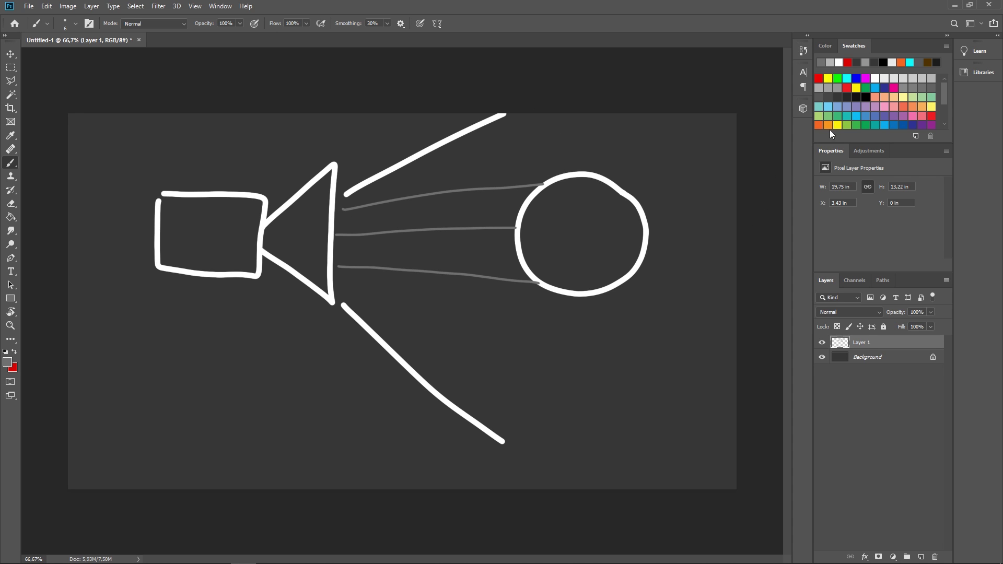
Draw short light blue normal ticks around the side of the circle facing the camera.
{"action": "left_click", "coordinate": [829, 107]}
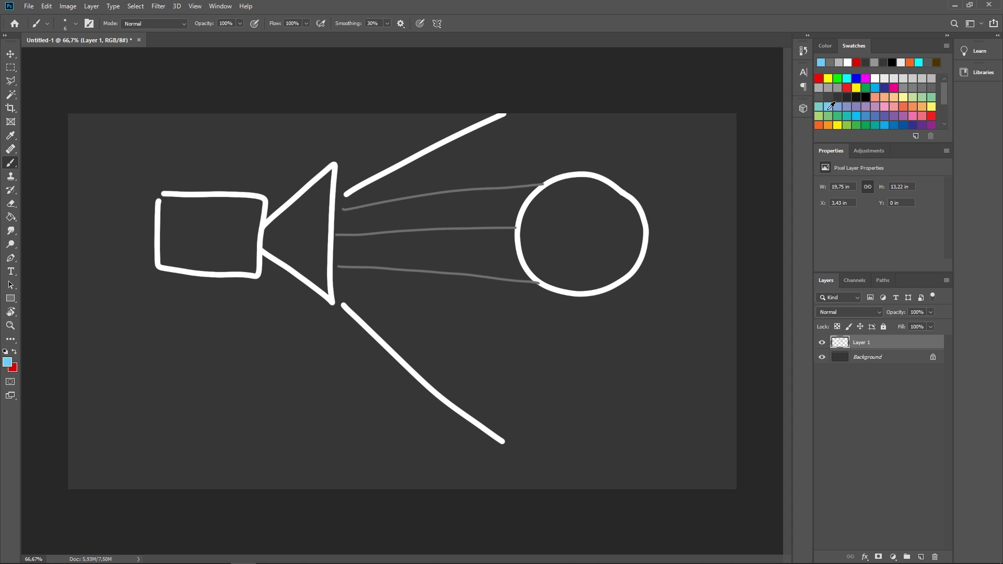
{"action": "left_click_drag", "start_coordinate": [543, 169], "coordinate": [551, 179]}
{"action": "left_click_drag", "start_coordinate": [524, 185], "coordinate": [537, 194]}
{"action": "left_click_drag", "start_coordinate": [510, 208], "coordinate": [527, 208]}
{"action": "left_click_drag", "start_coordinate": [508, 227], "coordinate": [521, 226]}
{"action": "left_click_drag", "start_coordinate": [511, 252], "coordinate": [519, 244]}
{"action": "left_click_drag", "start_coordinate": [513, 273], "coordinate": [523, 265]}
{"action": "left_click_drag", "start_coordinate": [533, 288], "coordinate": [537, 282]}
{"action": "left_click_drag", "start_coordinate": [555, 289], "coordinate": [552, 300]}
{"action": "left_click_drag", "start_coordinate": [576, 165], "coordinate": [577, 174]}
{"action": "left_click_drag", "start_coordinate": [580, 293], "coordinate": [579, 305]}
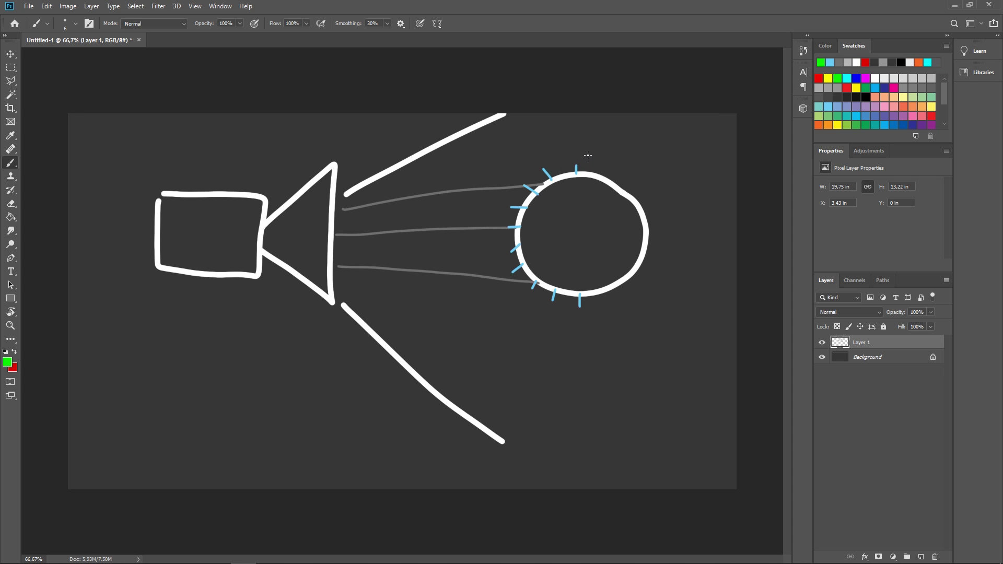
Label the circle's normals in green with 0,1 above, 0,-1 below and -1,0 on the camera side.
{"action": "left_click_drag", "start_coordinate": [588, 155], "coordinate": [587, 167]}
{"action": "left_click_drag", "start_coordinate": [599, 302], "coordinate": [598, 311]}
{"action": "left_click_drag", "start_coordinate": [573, 152], "coordinate": [578, 160]}
{"action": "left_click_drag", "start_coordinate": [572, 321], "coordinate": [572, 309]}
{"action": "left_click_drag", "start_coordinate": [473, 229], "coordinate": [480, 228]}
{"action": "mouse_move", "coordinate": [489, 220]}
{"action": "left_mouse_down"}
{"action": "mouse_move", "coordinate": [489, 231]}
{"action": "mouse_move", "coordinate": [501, 226]}
{"action": "left_mouse_up"}
Sketch a separate green arc below the circle, labelled 0,1 at its upper end, 0,0 at the middle and 0,0 at its lower end.
{"action": "mouse_move", "coordinate": [660, 368]}
{"action": "left_mouse_down"}
{"action": "mouse_move", "coordinate": [666, 383]}
{"action": "mouse_move", "coordinate": [679, 374]}
{"action": "left_mouse_up"}
{"action": "mouse_move", "coordinate": [654, 470]}
{"action": "left_mouse_down"}
{"action": "mouse_move", "coordinate": [667, 465]}
{"action": "mouse_move", "coordinate": [673, 478]}
{"action": "left_mouse_up"}
{"action": "mouse_move", "coordinate": [694, 465]}
{"action": "left_mouse_down"}
{"action": "mouse_move", "coordinate": [691, 479]}
{"action": "mouse_move", "coordinate": [699, 464]}
{"action": "left_mouse_up"}
{"action": "mouse_move", "coordinate": [598, 409]}
{"action": "left_mouse_down"}
{"action": "mouse_move", "coordinate": [602, 402]}
{"action": "mouse_move", "coordinate": [607, 415]}
{"action": "left_mouse_up"}
{"action": "mouse_move", "coordinate": [624, 404]}
{"action": "left_mouse_down"}
{"action": "mouse_move", "coordinate": [616, 406]}
{"action": "mouse_move", "coordinate": [625, 405]}
{"action": "left_mouse_up"}
{"action": "mouse_move", "coordinate": [660, 460]}
{"action": "left_mouse_down"}
{"action": "mouse_move", "coordinate": [648, 398]}
{"action": "mouse_move", "coordinate": [682, 383]}
{"action": "left_mouse_up"}
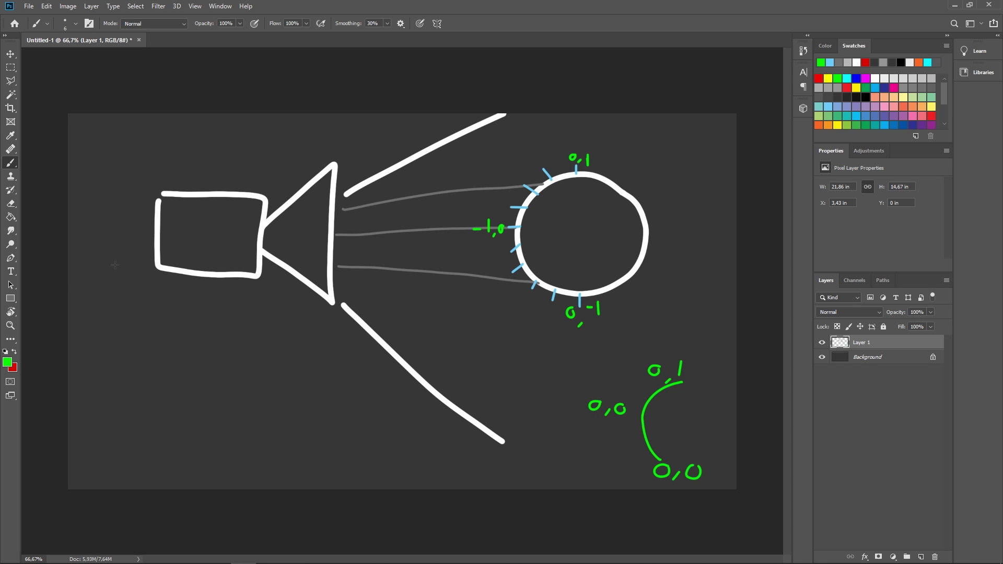
Draw a vertical cyan-to-magenta gradient rectangle of 42 by 500 px across the grey rays between camera and circle.
{"action": "left_click", "coordinate": [10, 299]}
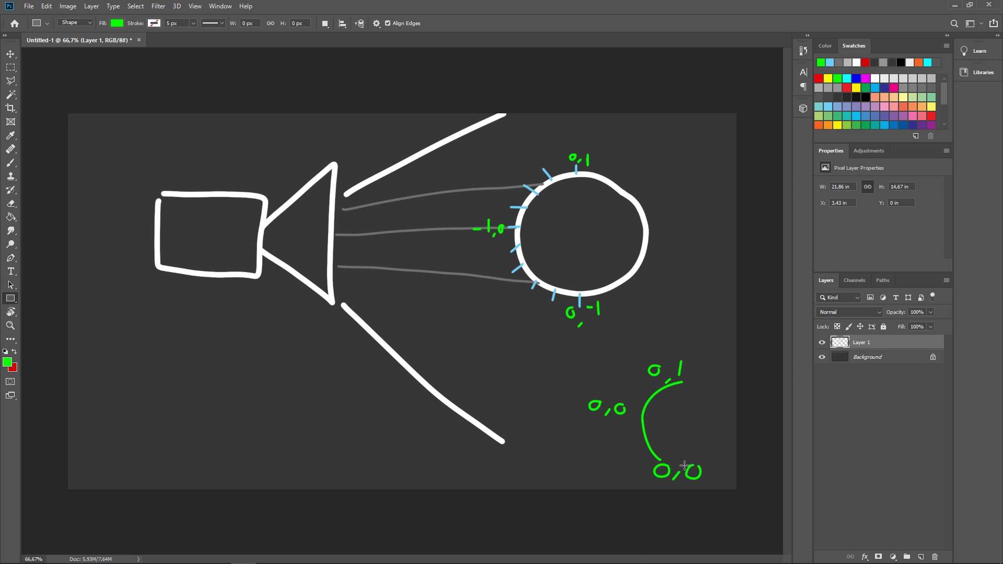
{"action": "left_click_drag", "start_coordinate": [437, 320], "coordinate": [447, 210]}
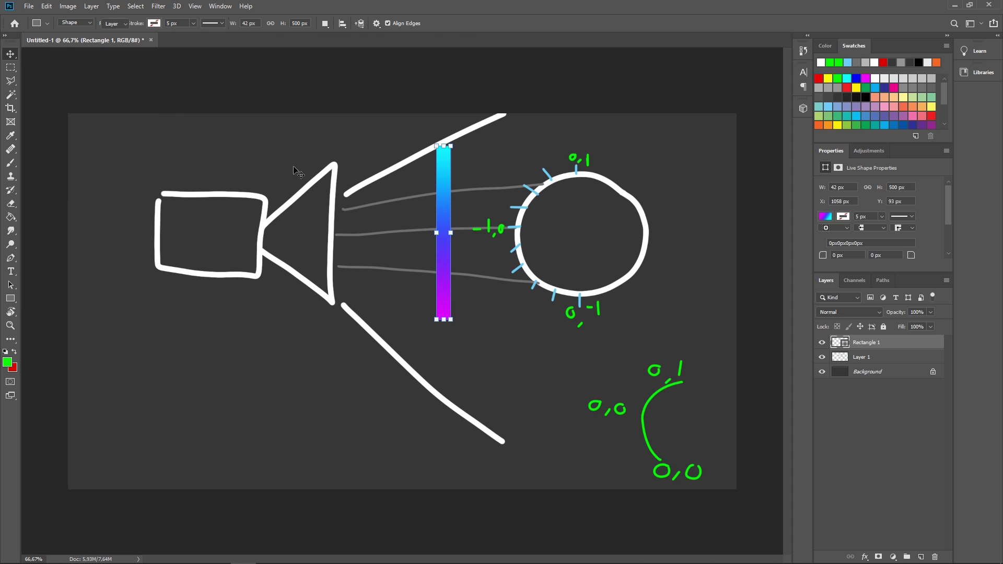
{"action": "key", "text": "v"}
{"action": "left_click_drag", "start_coordinate": [442, 256], "coordinate": [445, 267]}
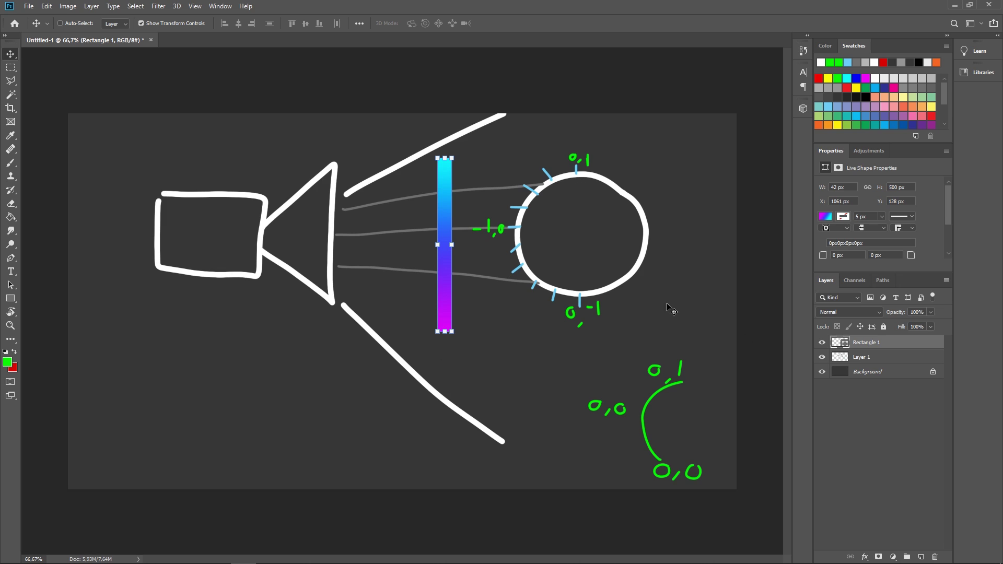
On a new layer, paint the circle's camera-facing edge with colours sampled from the gradient bar, cyan through blue to magenta, using a 20 px brush.
{"action": "key", "text": "b"}
{"action": "key", "text": "ctrl+shift+alt+n"}
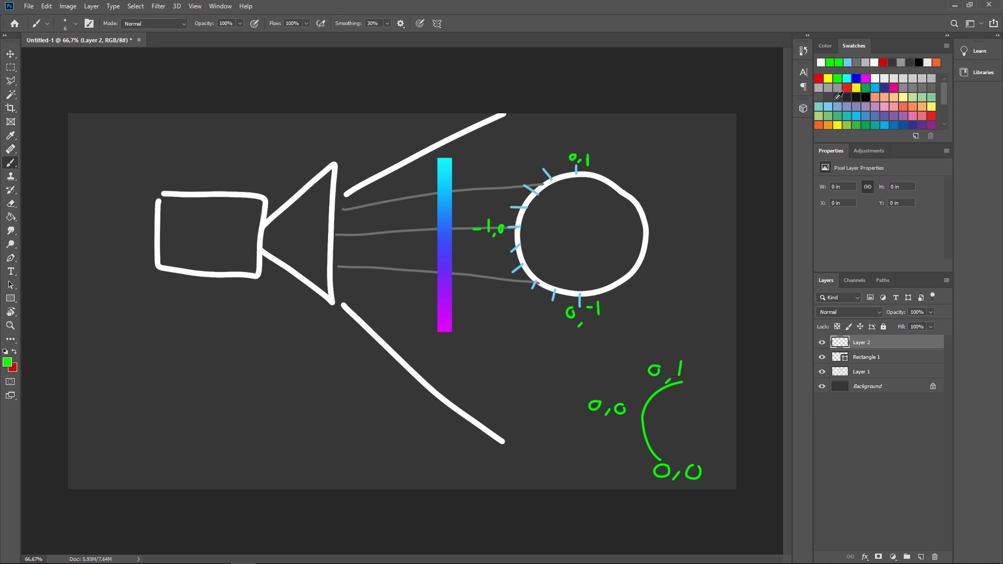
{"action": "left_click", "coordinate": [821, 63]}
{"action": "left_click", "coordinate": [444, 198], "text": "alt"}
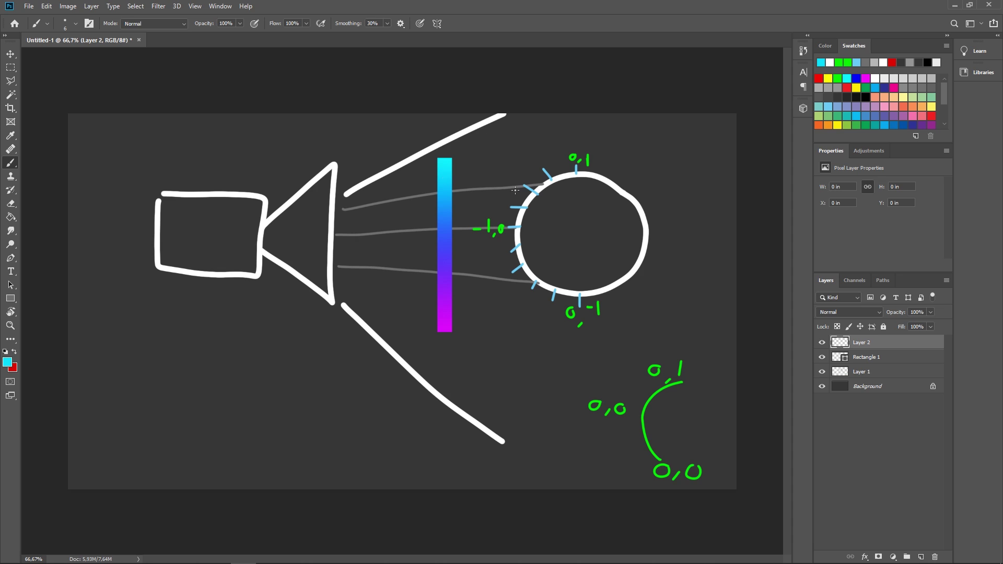
{"action": "key", "text": "bracketright"}
{"action": "key", "text": "bracketright"}
{"action": "key", "text": "bracketright"}
{"action": "key", "text": "bracketright"}
{"action": "key", "text": "bracketright"}
{"action": "mouse_move", "coordinate": [545, 185]}
{"action": "left_mouse_down"}
{"action": "mouse_move", "coordinate": [525, 205]}
{"action": "mouse_move", "coordinate": [517, 245]}
{"action": "mouse_move", "coordinate": [546, 286]}
{"action": "left_mouse_up"}
{"action": "left_click", "coordinate": [449, 206], "text": "alt"}
{"action": "left_click", "coordinate": [448, 226], "text": "alt"}
{"action": "left_click", "coordinate": [447, 299], "text": "alt"}
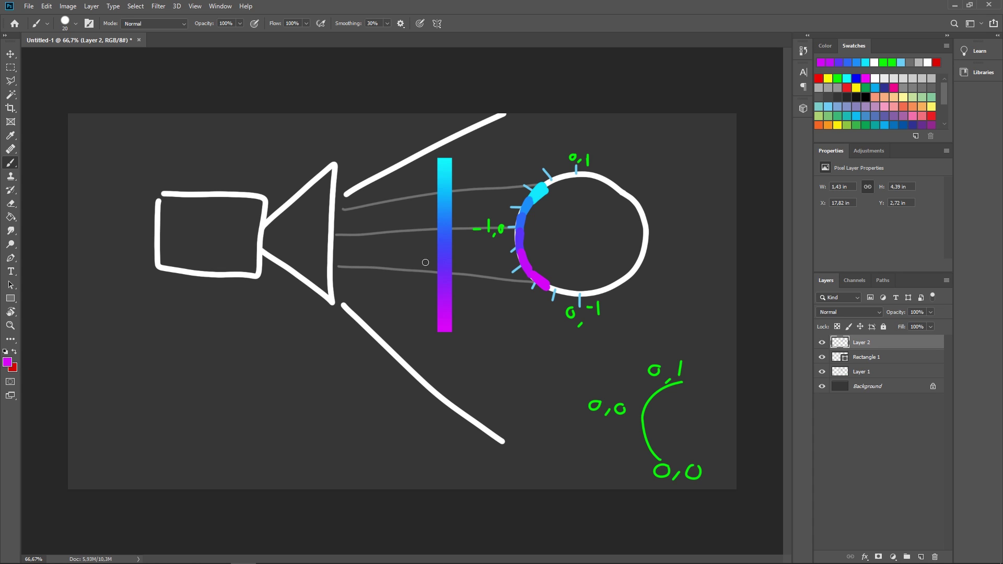
On another new layer, draw two white view lines in a 9 px brush showing a second camera angle from below the circle.
{"action": "key", "text": "bracketleft"}
{"action": "key", "text": "bracketleft"}
{"action": "key", "text": "bracketleft"}
{"action": "key", "text": "ctrl+alt+shift+n"}
{"action": "left_click", "coordinate": [874, 62]}
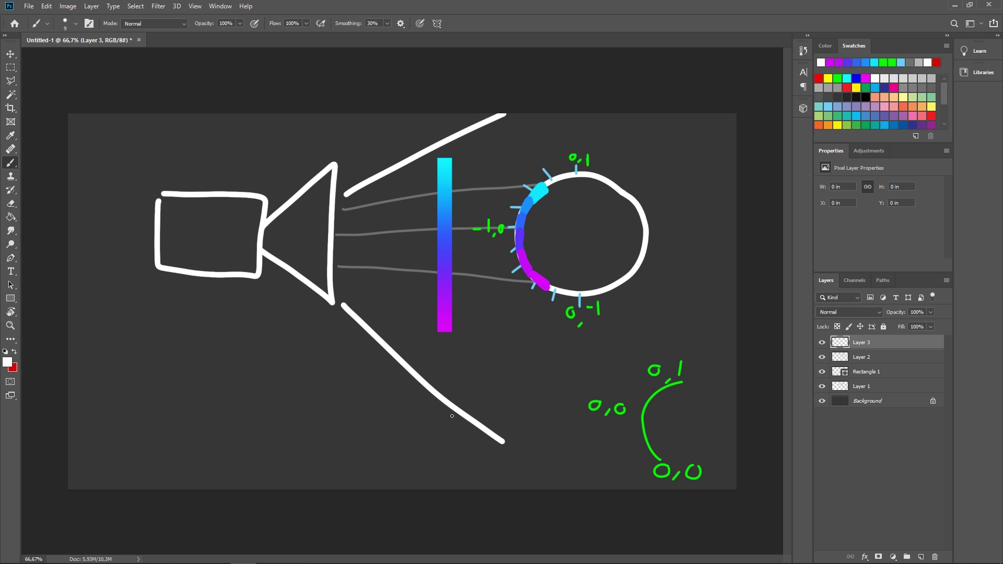
{"action": "left_click_drag", "start_coordinate": [452, 416], "coordinate": [516, 173]}
{"action": "left_click_drag", "start_coordinate": [481, 423], "coordinate": [723, 238]}
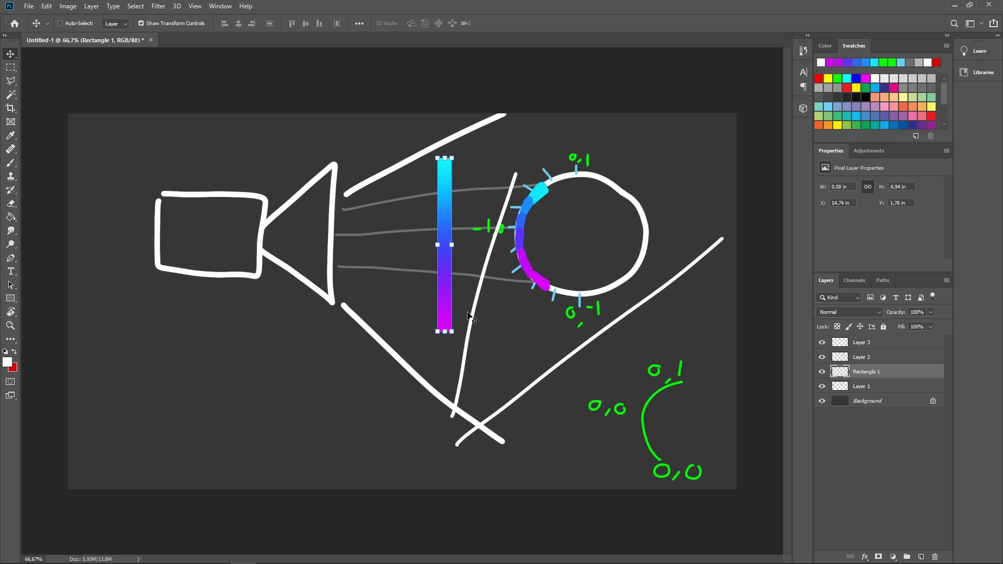
Move the gradient bar between the two new view lines and rotate it about -55.86° to face the second camera angle.
{"action": "left_click_drag", "start_coordinate": [457, 343], "coordinate": [603, 323]}
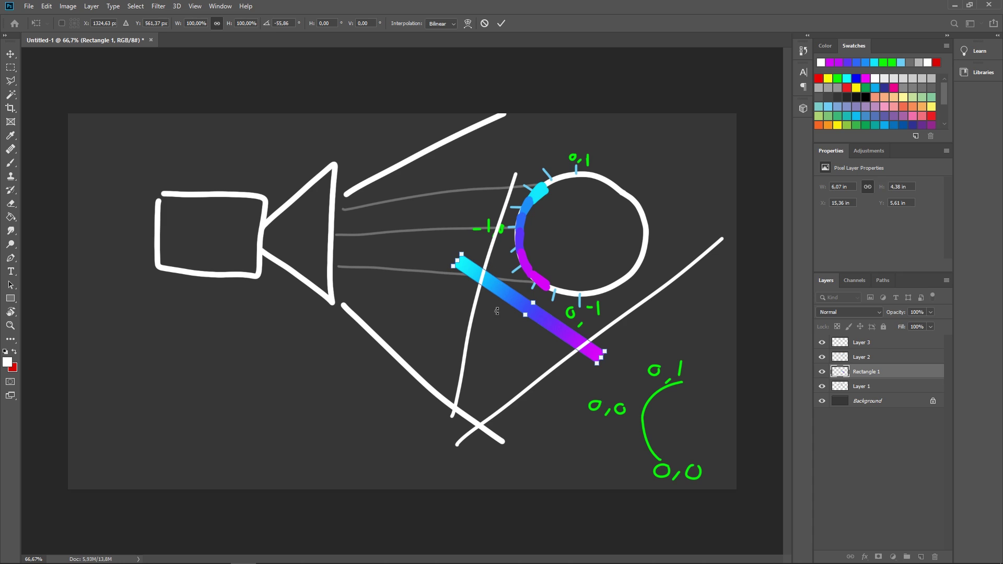
{"action": "key", "text": "Return"}
{"action": "key", "text": "b"}
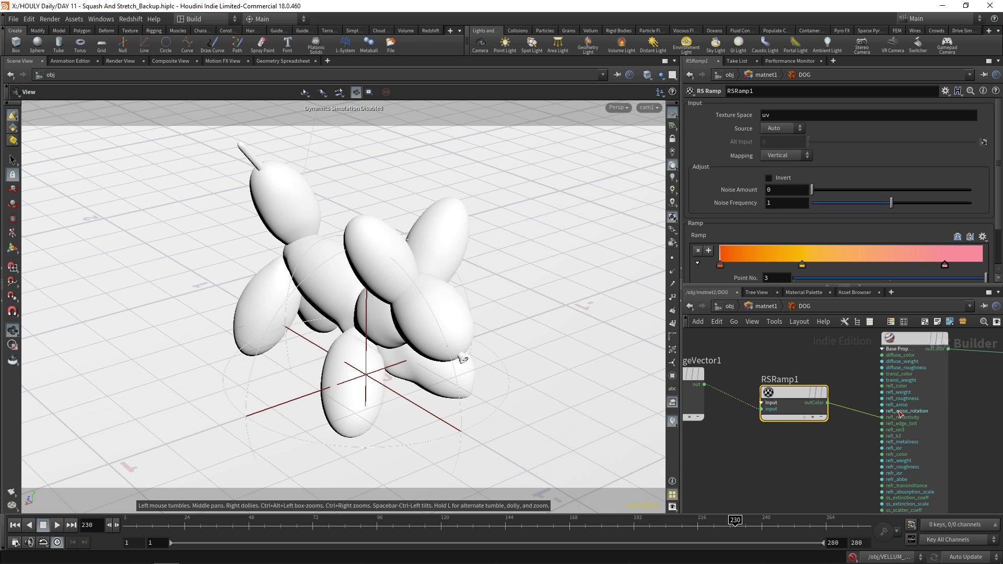
Examine the reflectivity and metal edge tint settings of the Material1 node.
{"action": "left_click", "coordinate": [914, 338]}
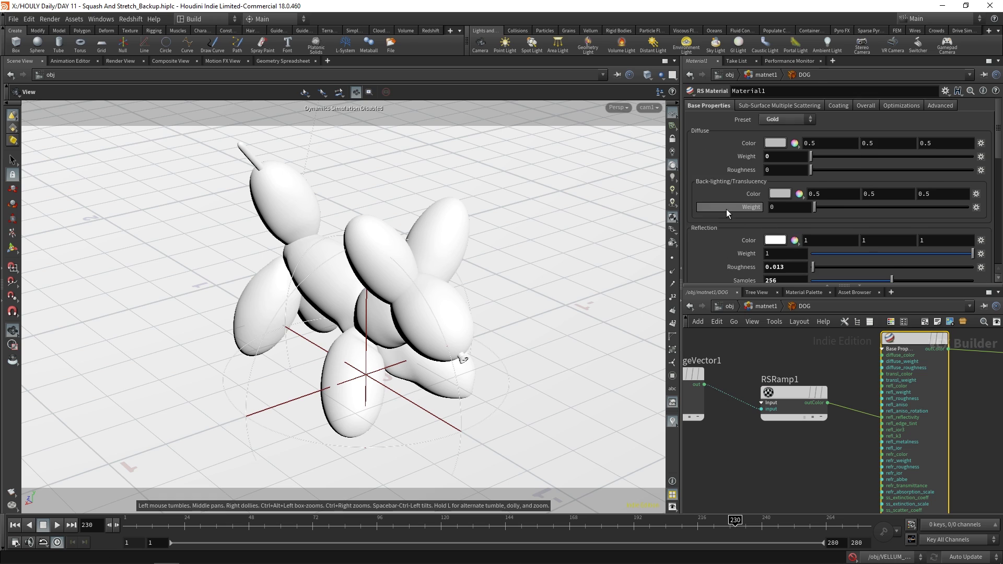
{"action": "scroll", "coordinate": [726, 206], "scroll_direction": "down", "scroll_amount": 5}
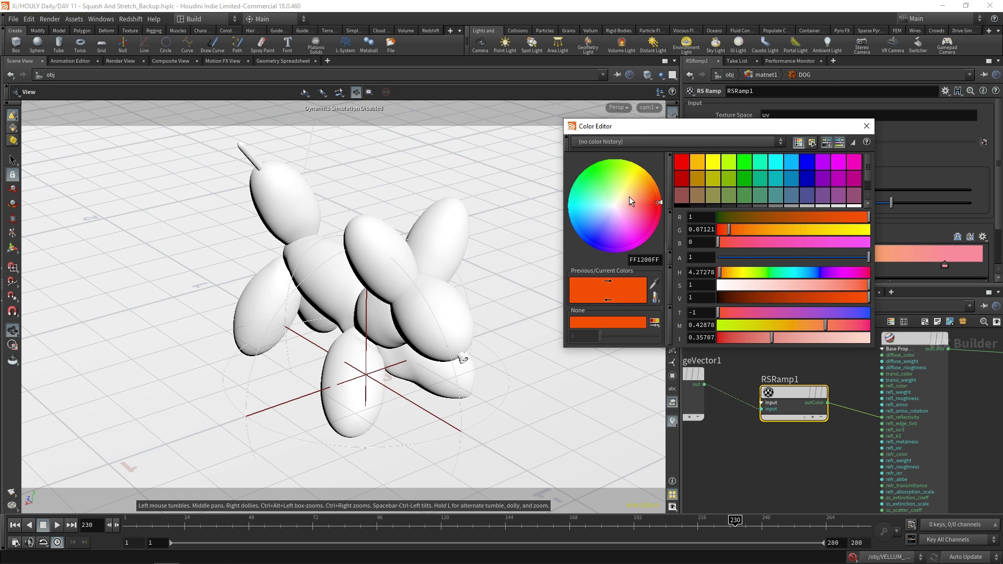
Recolour RSRamp1 with pink-violet at the first point, light blue at the second and mint green at the third.
{"action": "left_click_drag", "start_coordinate": [632, 203], "coordinate": [600, 218]}
{"action": "left_click", "coordinate": [867, 126]}
{"action": "double_click", "coordinate": [802, 265]}
{"action": "left_click", "coordinate": [866, 111]}
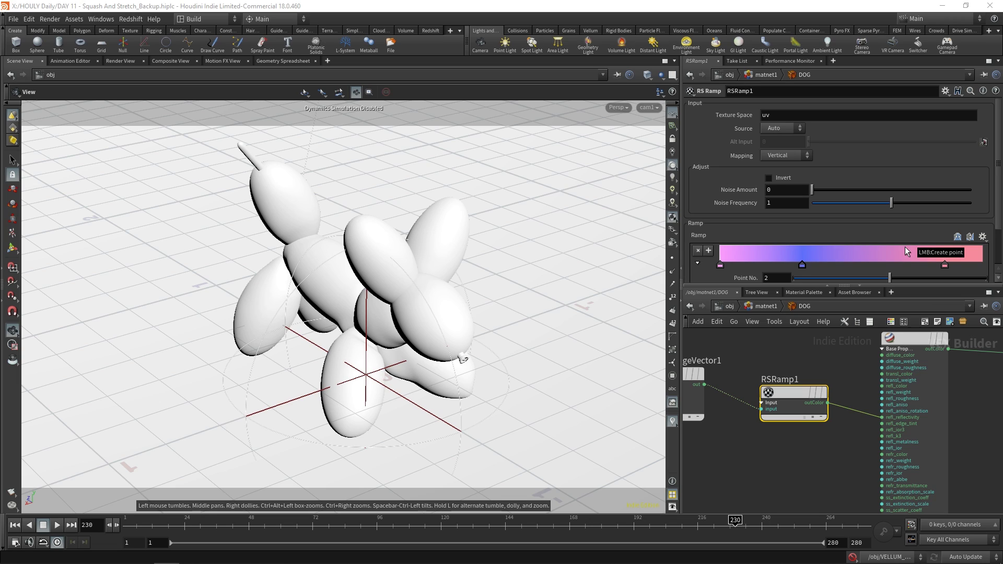
{"action": "double_click", "coordinate": [944, 265]}
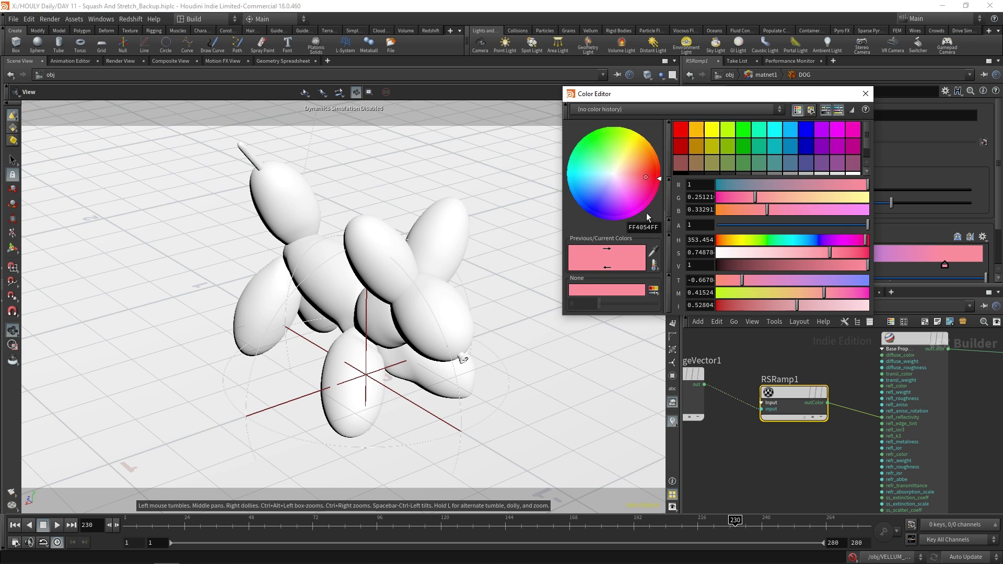
{"action": "left_click_drag", "start_coordinate": [648, 175], "coordinate": [652, 177]}
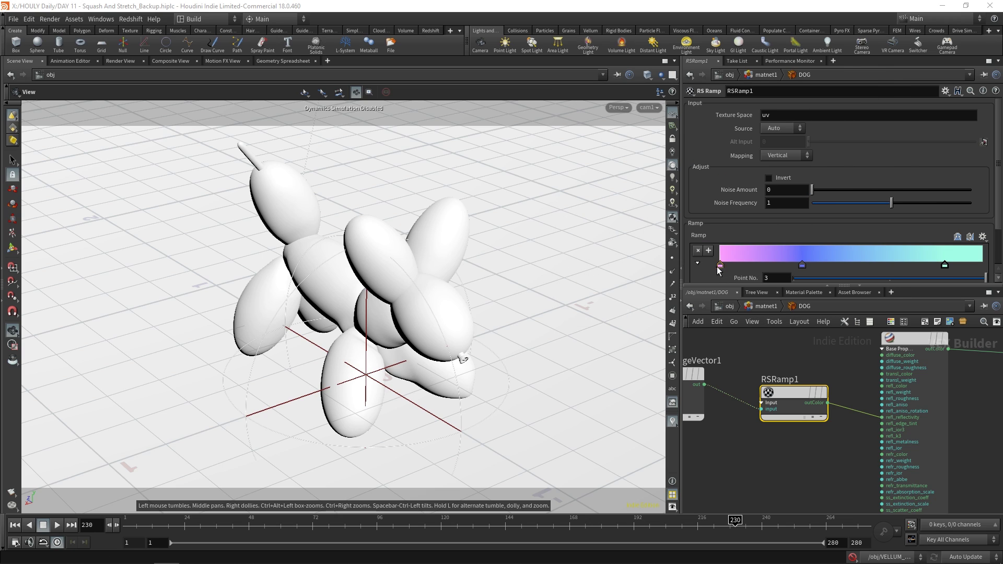
{"action": "left_click", "coordinate": [802, 264]}
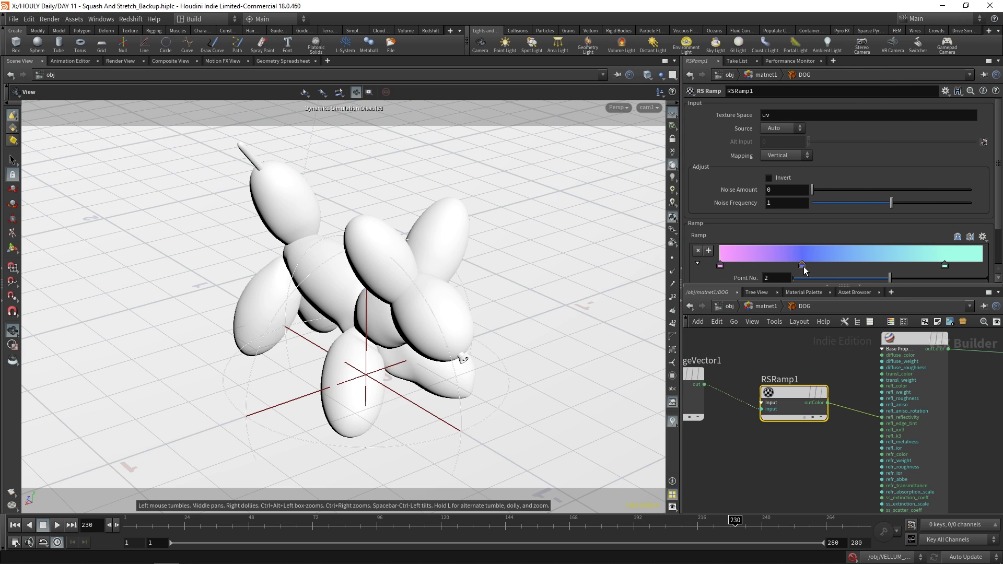
{"action": "double_click", "coordinate": [803, 265]}
{"action": "left_click", "coordinate": [865, 78]}
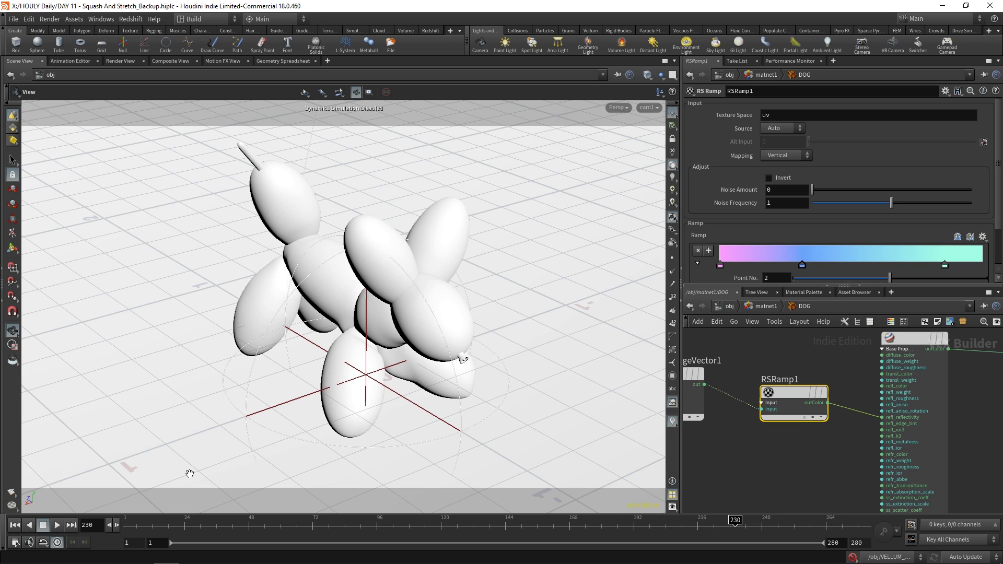
Render the dog with the pink-blue-mint ramp in an enlarged Redshift Render View, inspect it and close the view.
{"action": "middle_click_drag", "start_coordinate": [770, 379], "coordinate": [815, 398]}
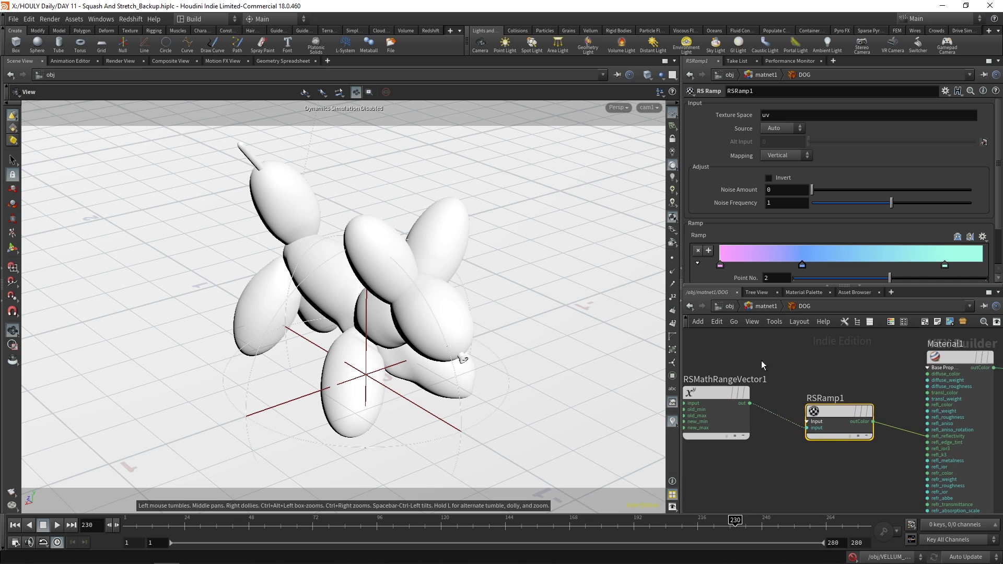
{"action": "left_click", "coordinate": [129, 19]}
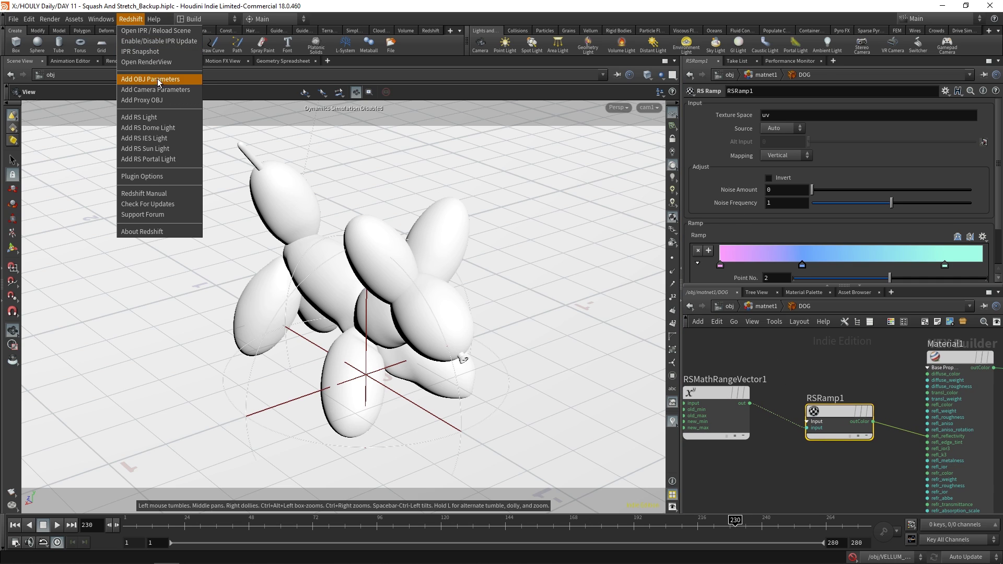
{"action": "left_click", "coordinate": [152, 62]}
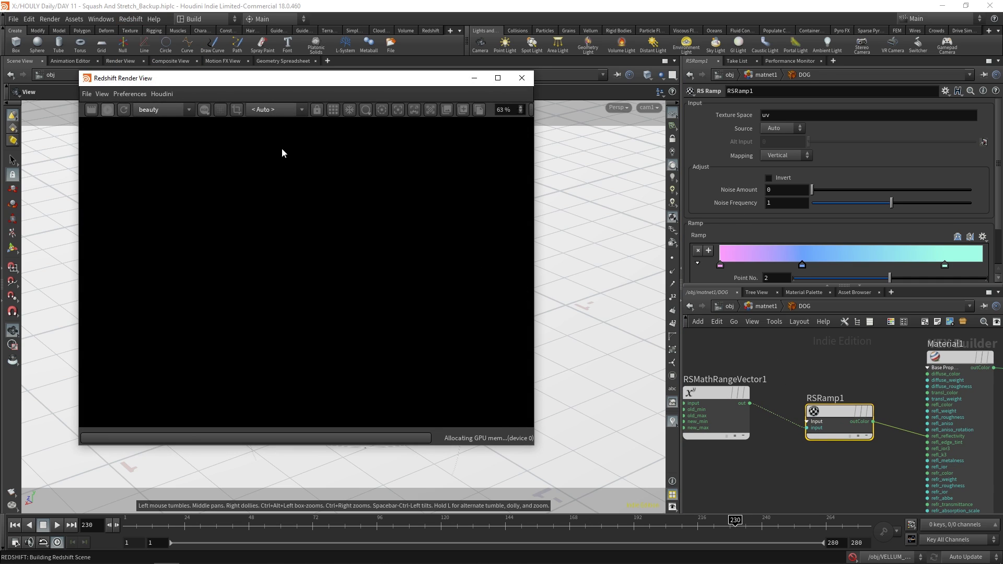
{"action": "left_click_drag", "start_coordinate": [535, 103], "coordinate": [624, 103]}
{"action": "left_click_drag", "start_coordinate": [479, 74], "coordinate": [479, 45]}
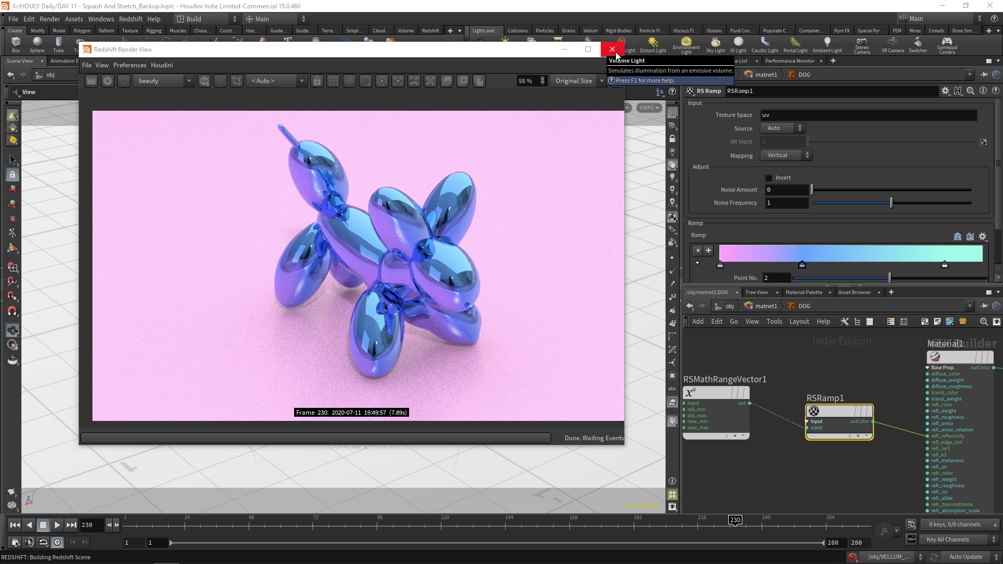
{"action": "left_click", "coordinate": [612, 50]}
{"action": "mouse_move", "coordinate": [69, 557]}
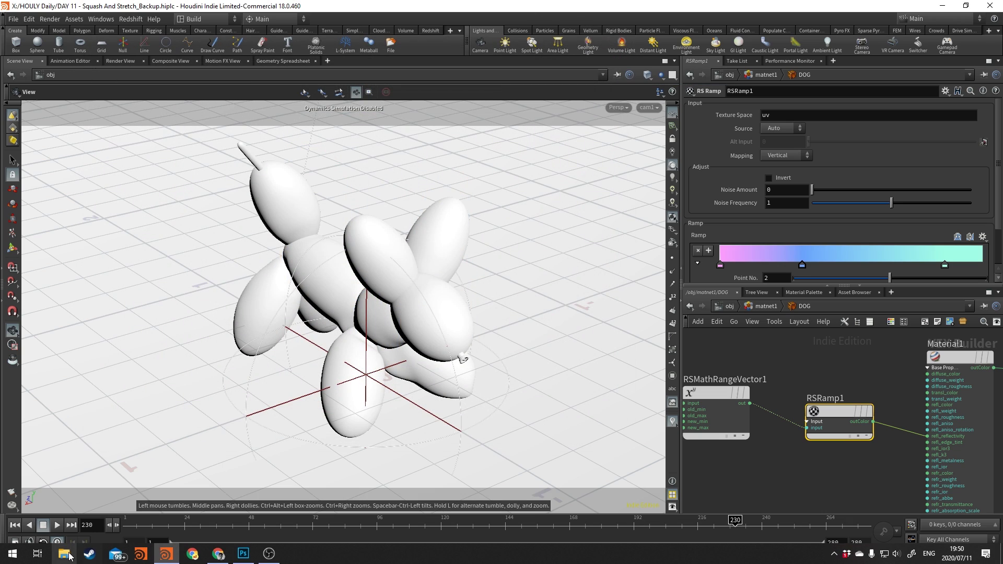